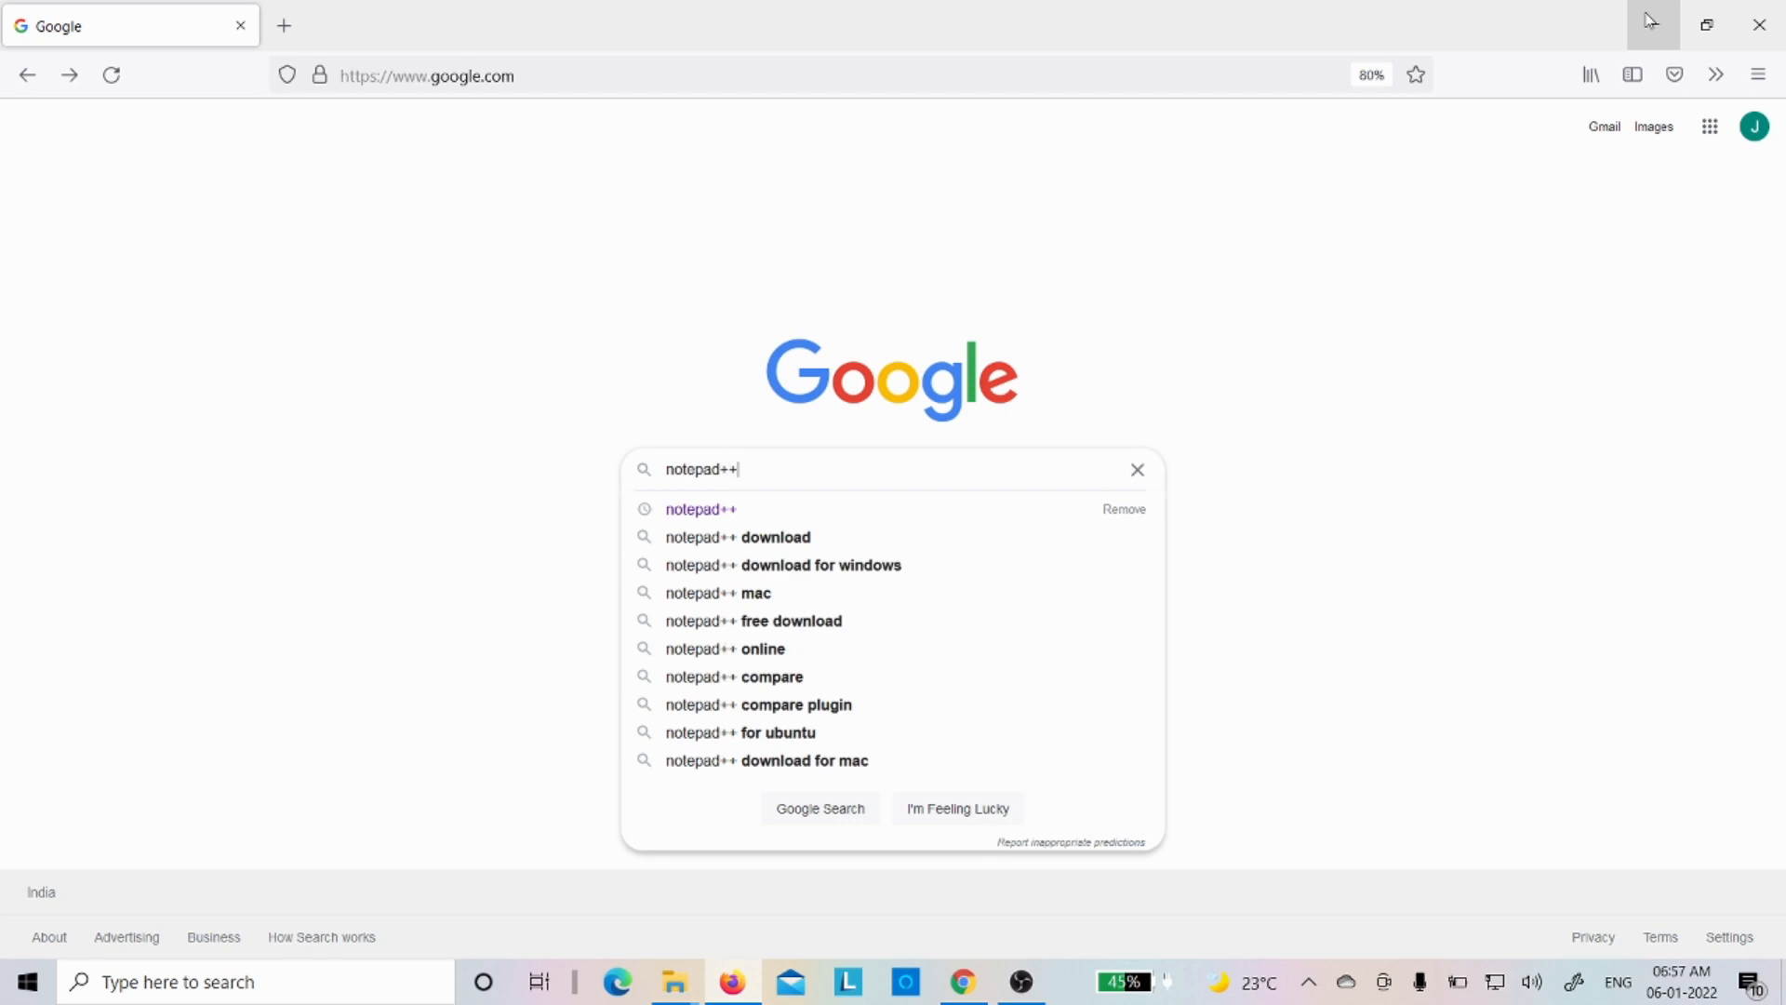
Search Google for notepad++ and open the Notepad++ v8.2 download page on the official site
key(Return)
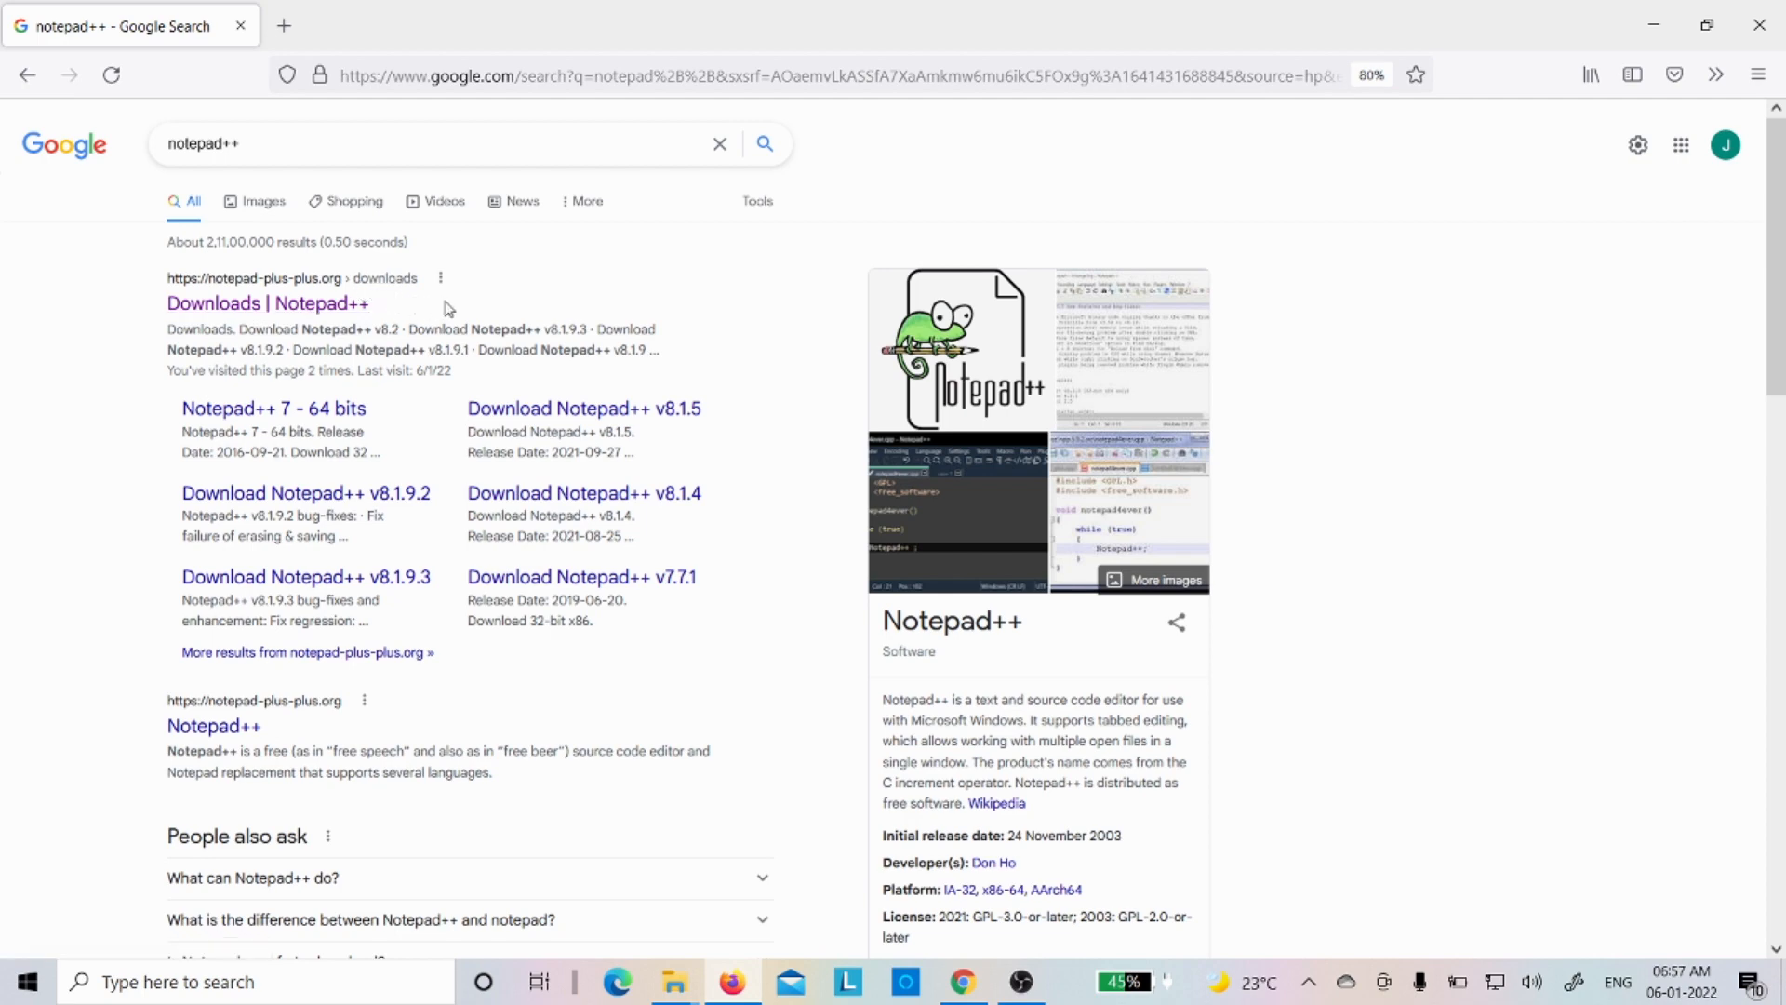
click(363, 305)
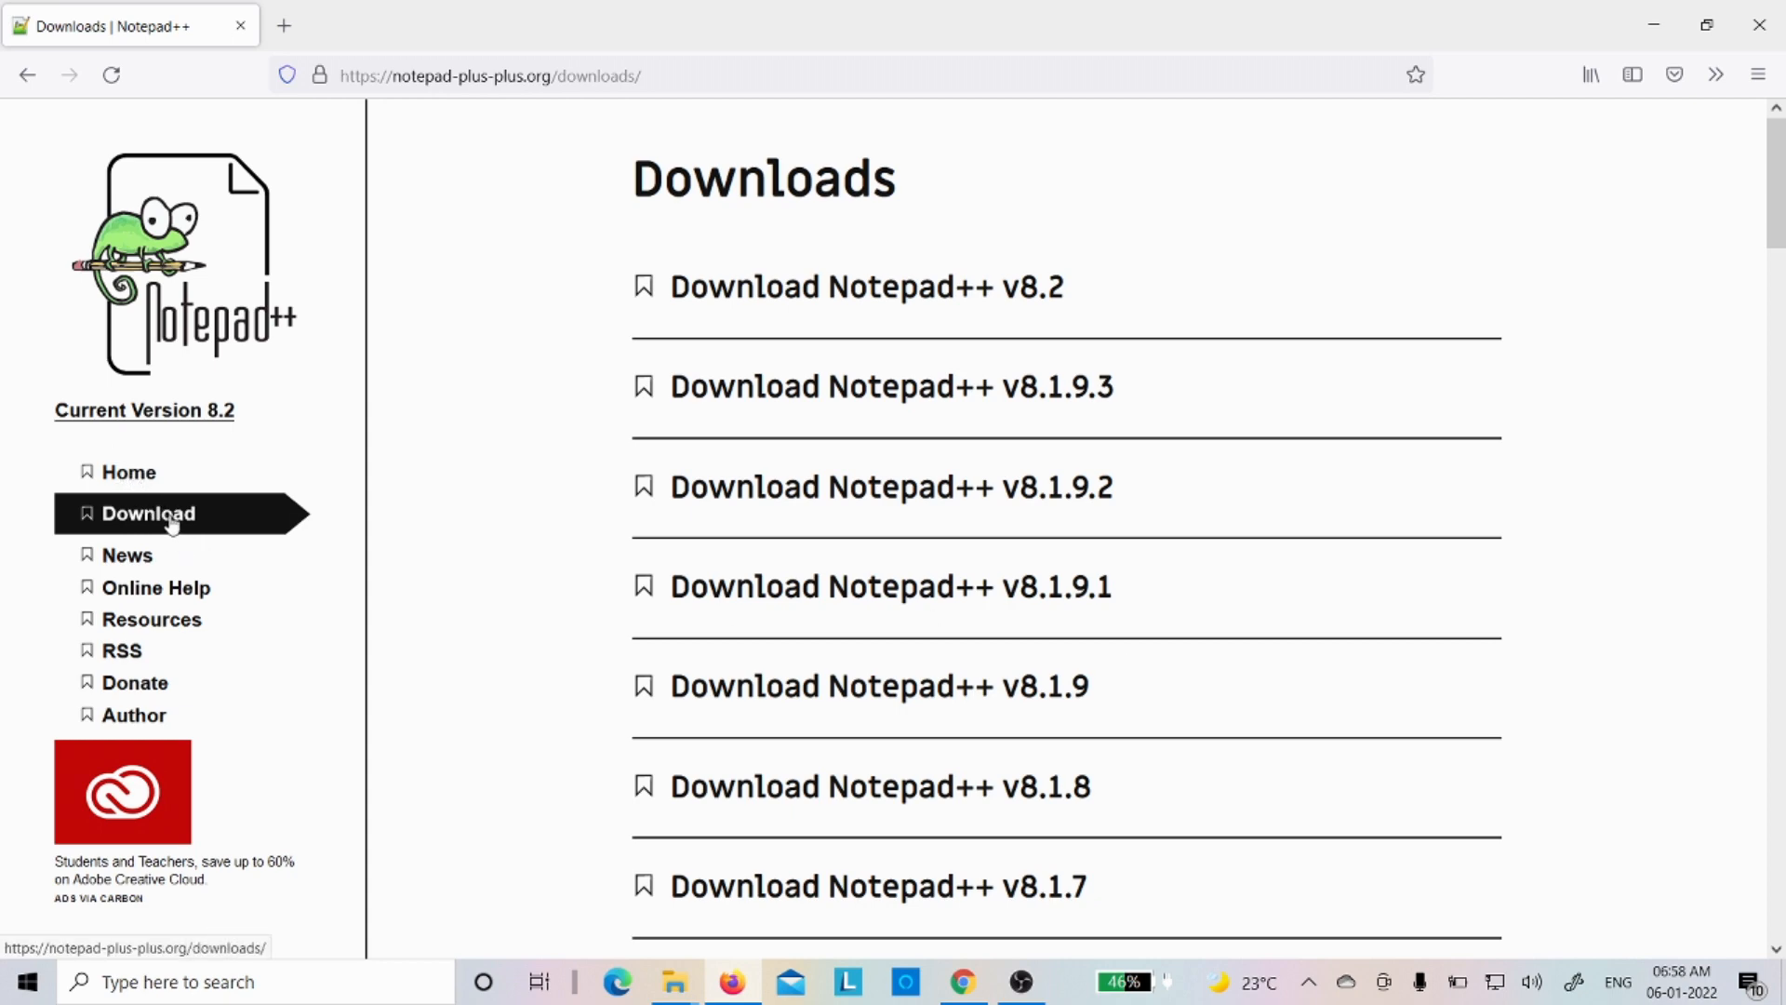
click(867, 296)
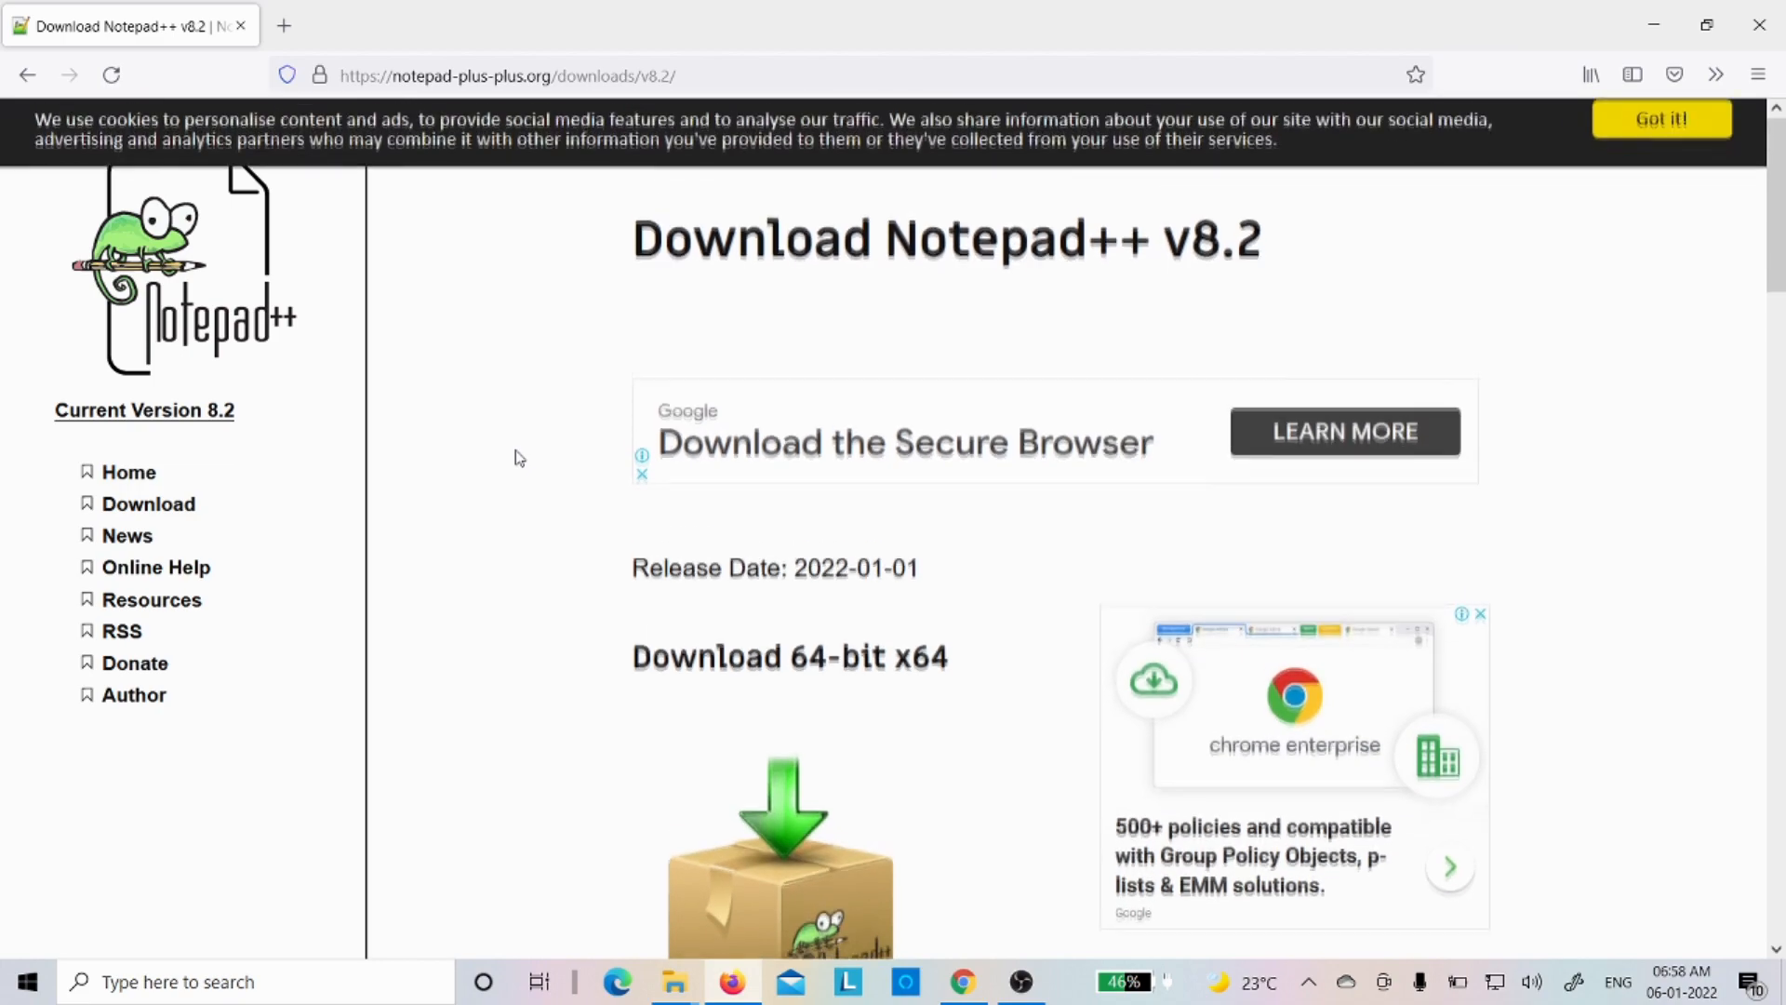
Download the 64-bit x64 installer of Notepad++ v8.2 and save the file npp.8.2.Installer.x64.exe
scroll(519, 457, down, 2)
scroll(519, 457, down, 2)
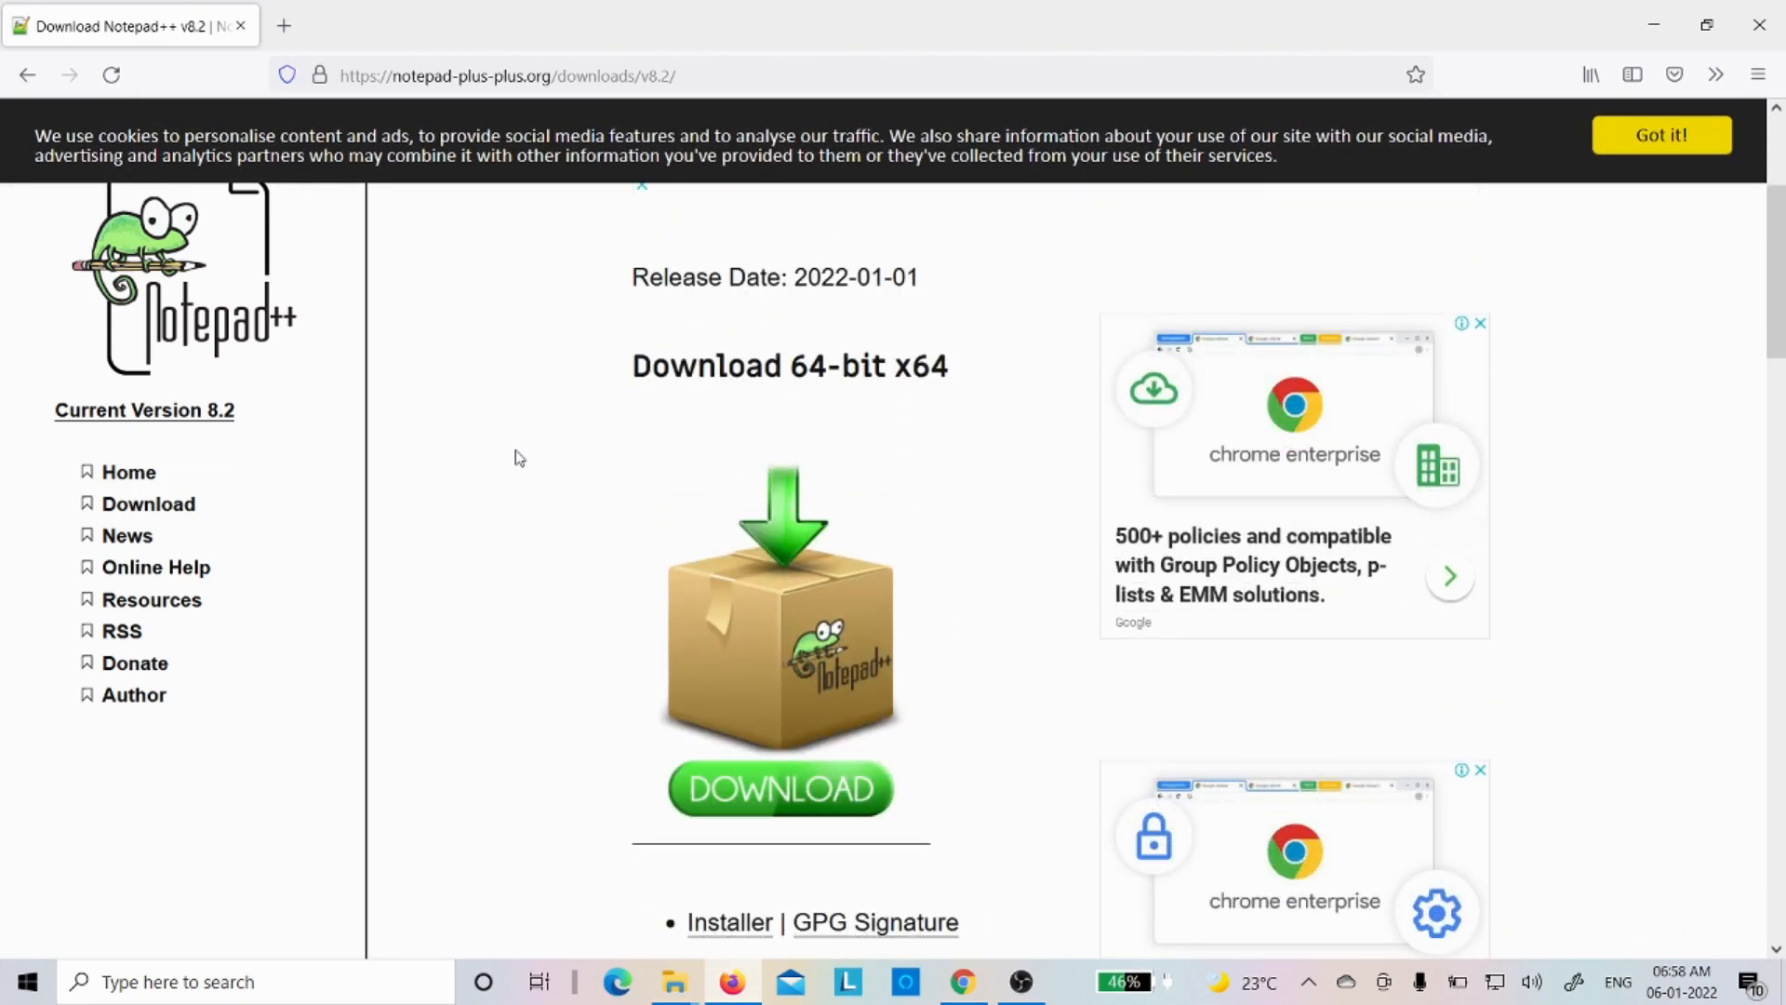
scroll(519, 457, down, 7)
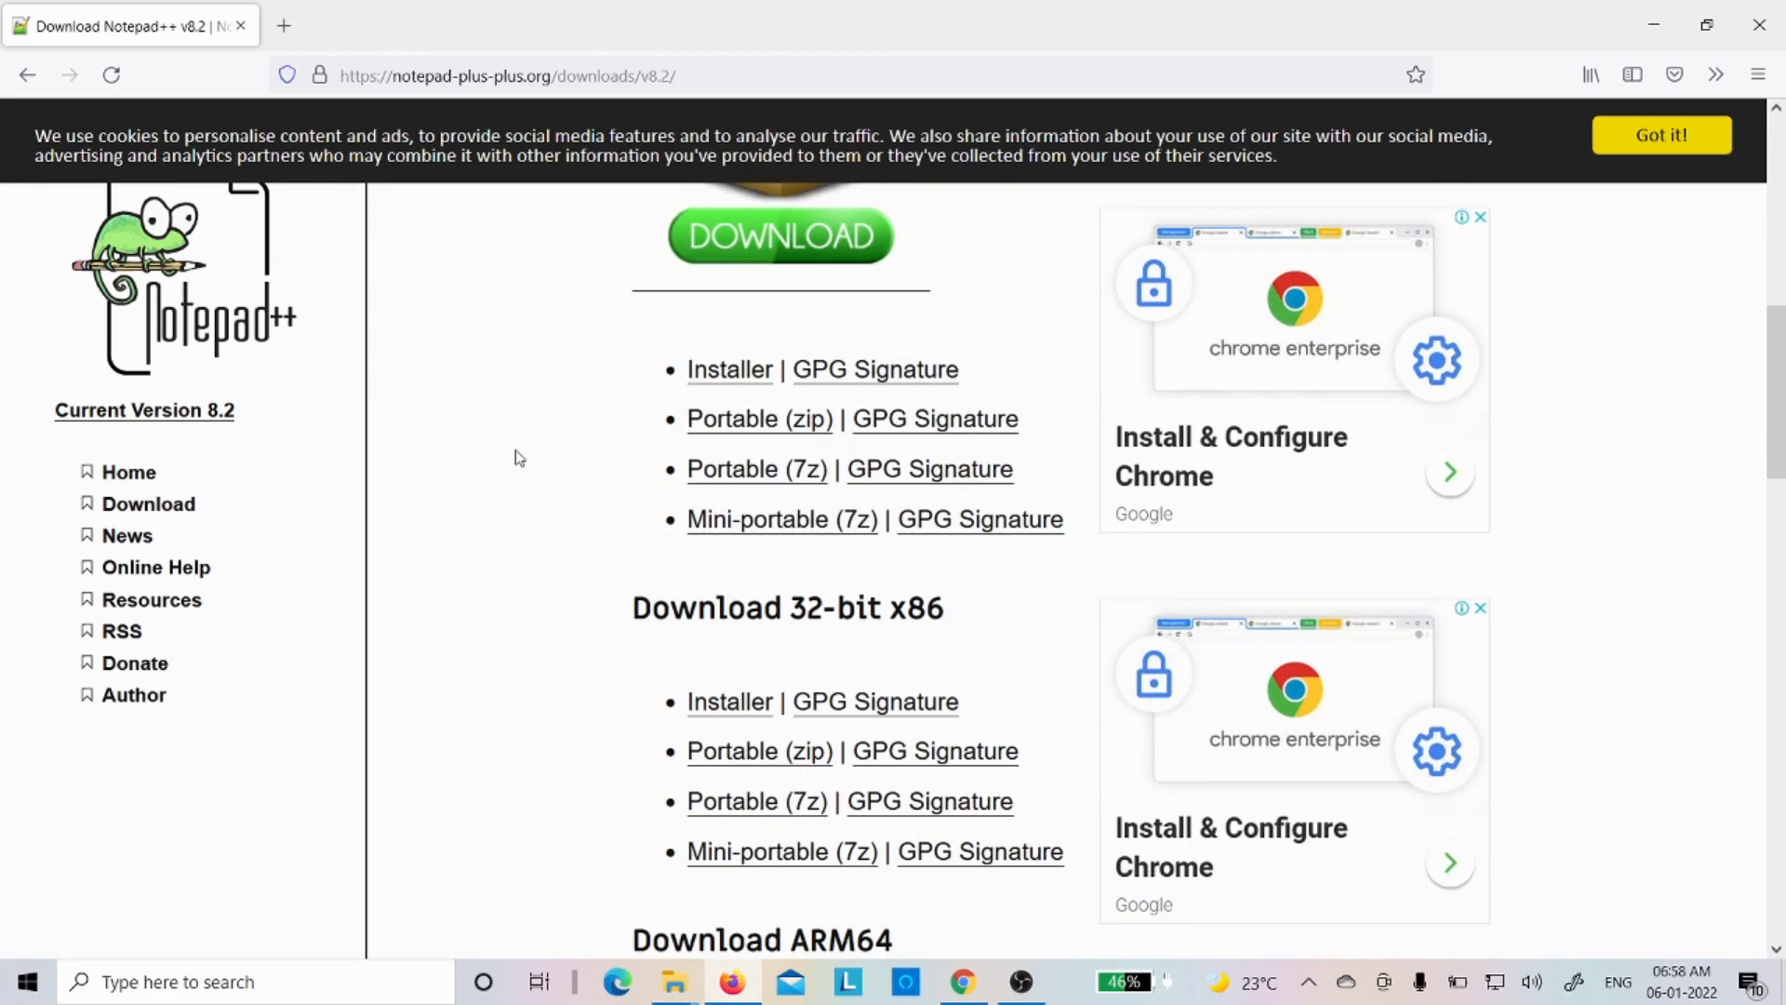
scroll(519, 458, up, 2)
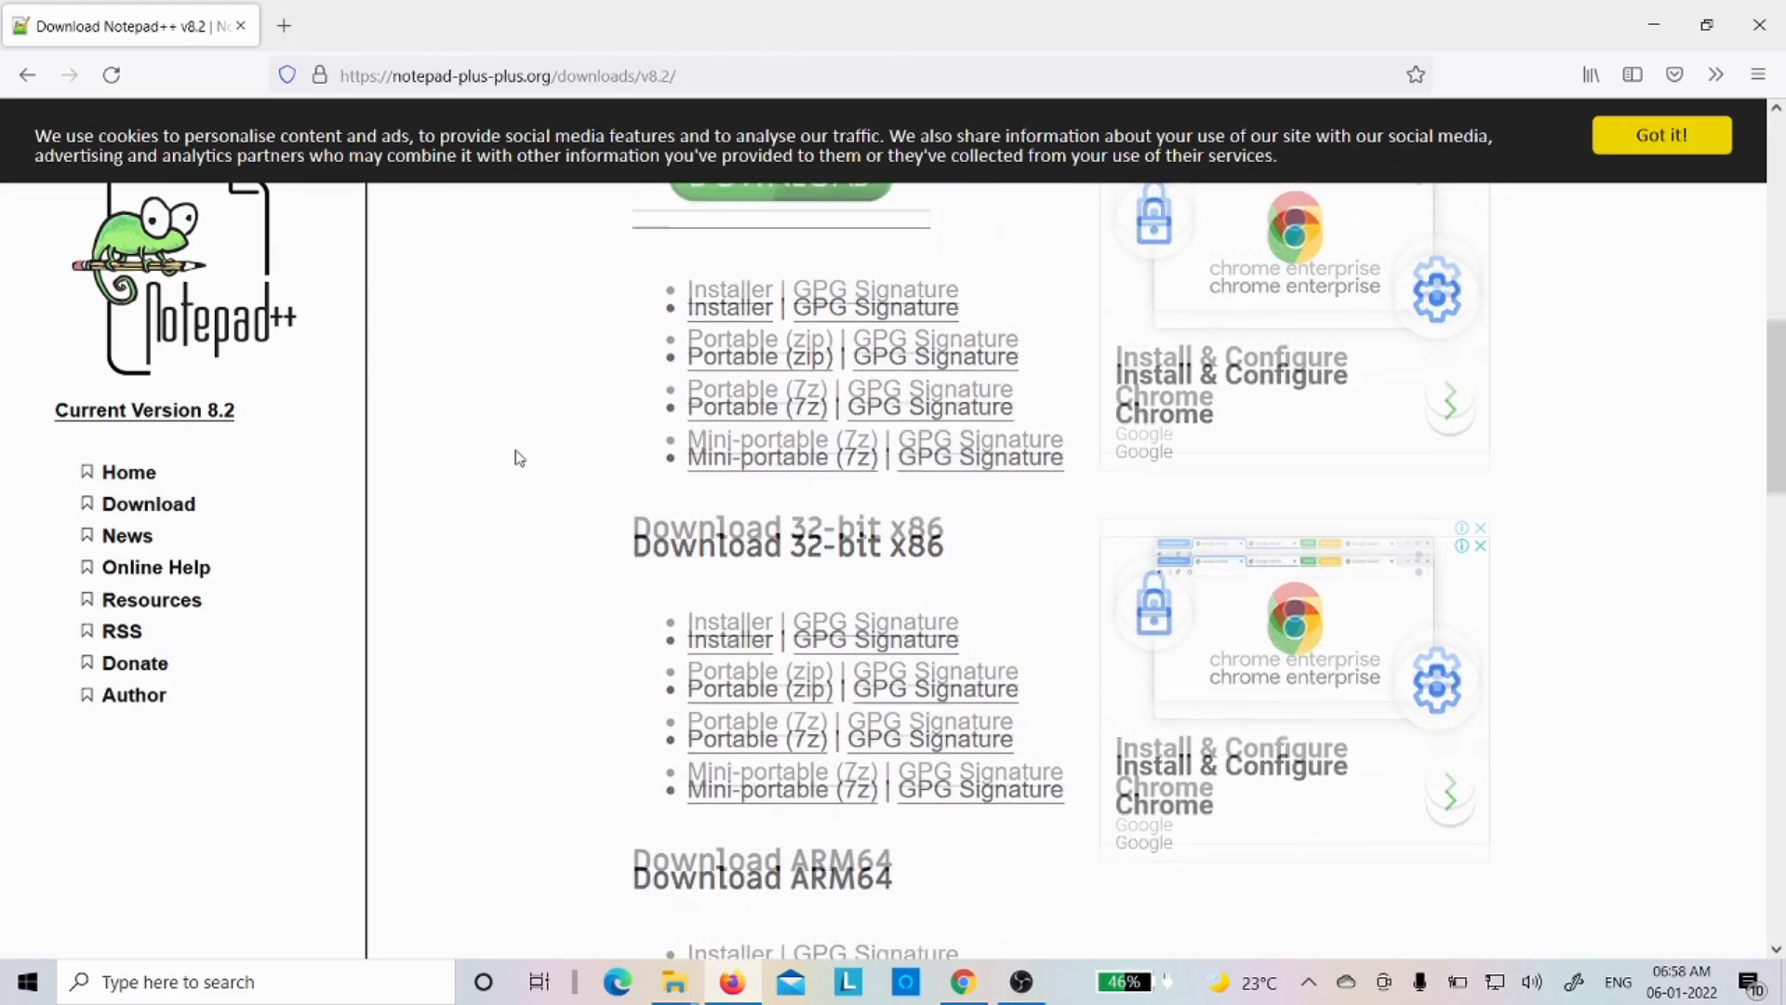
scroll(519, 458, up, 4)
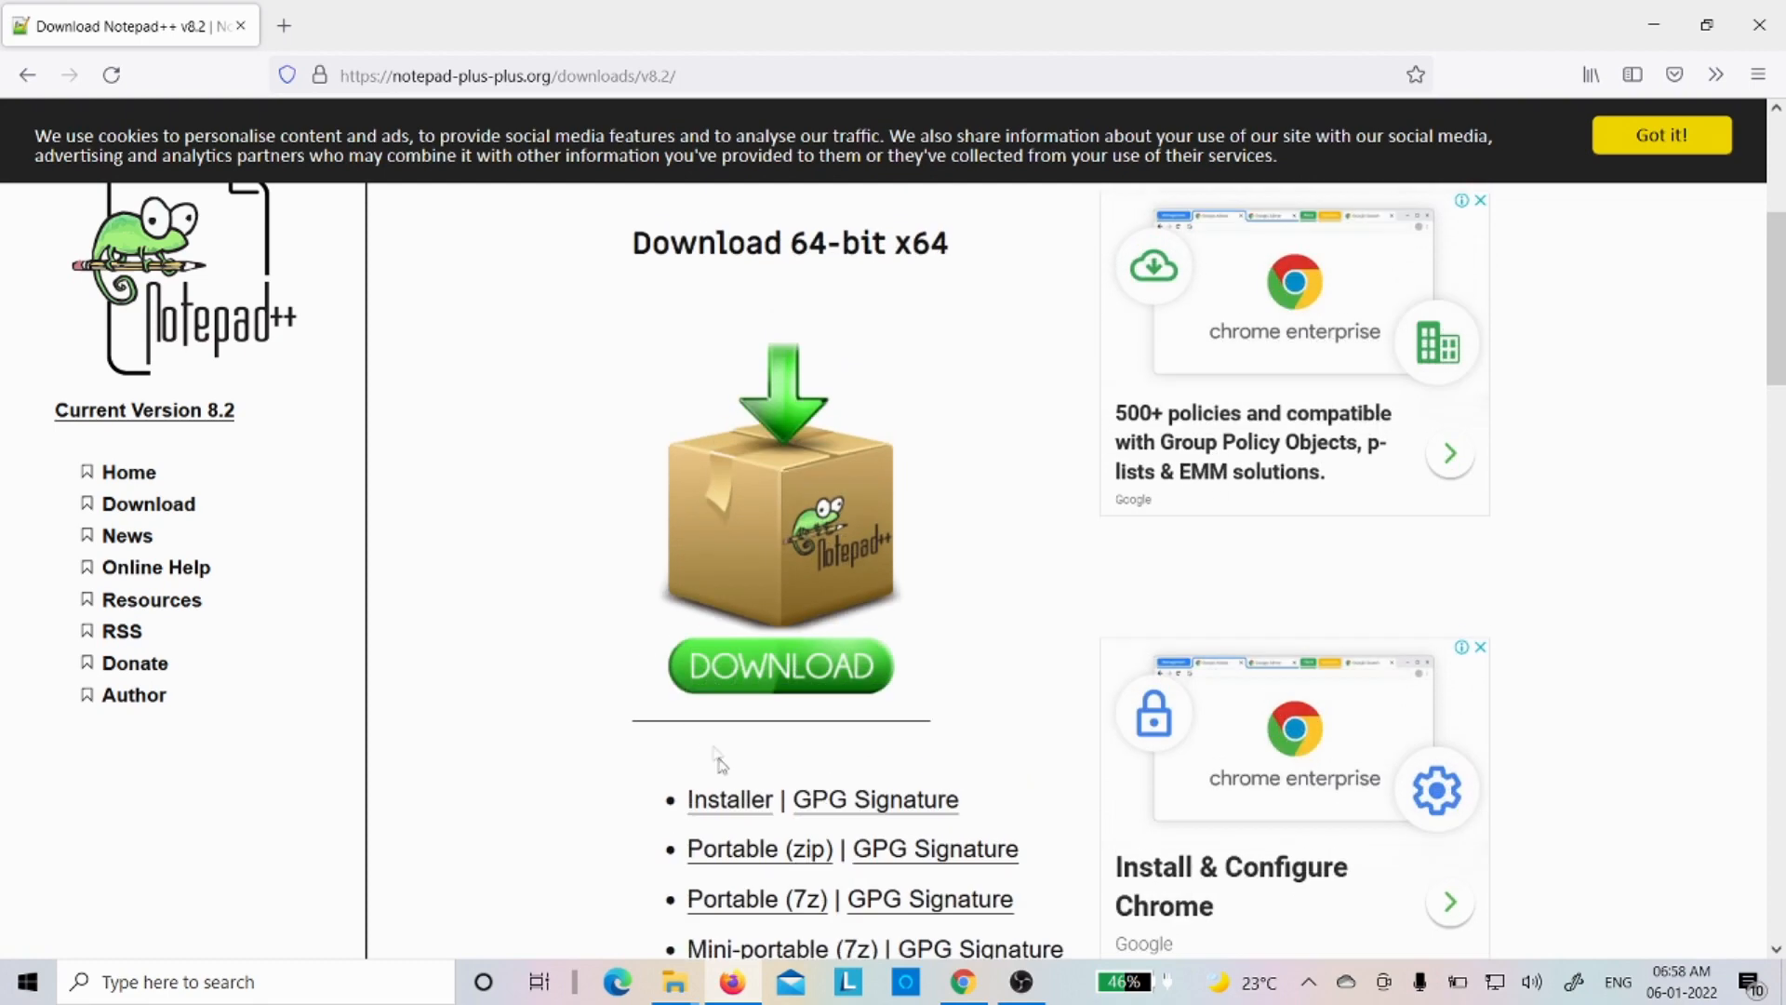
click(755, 805)
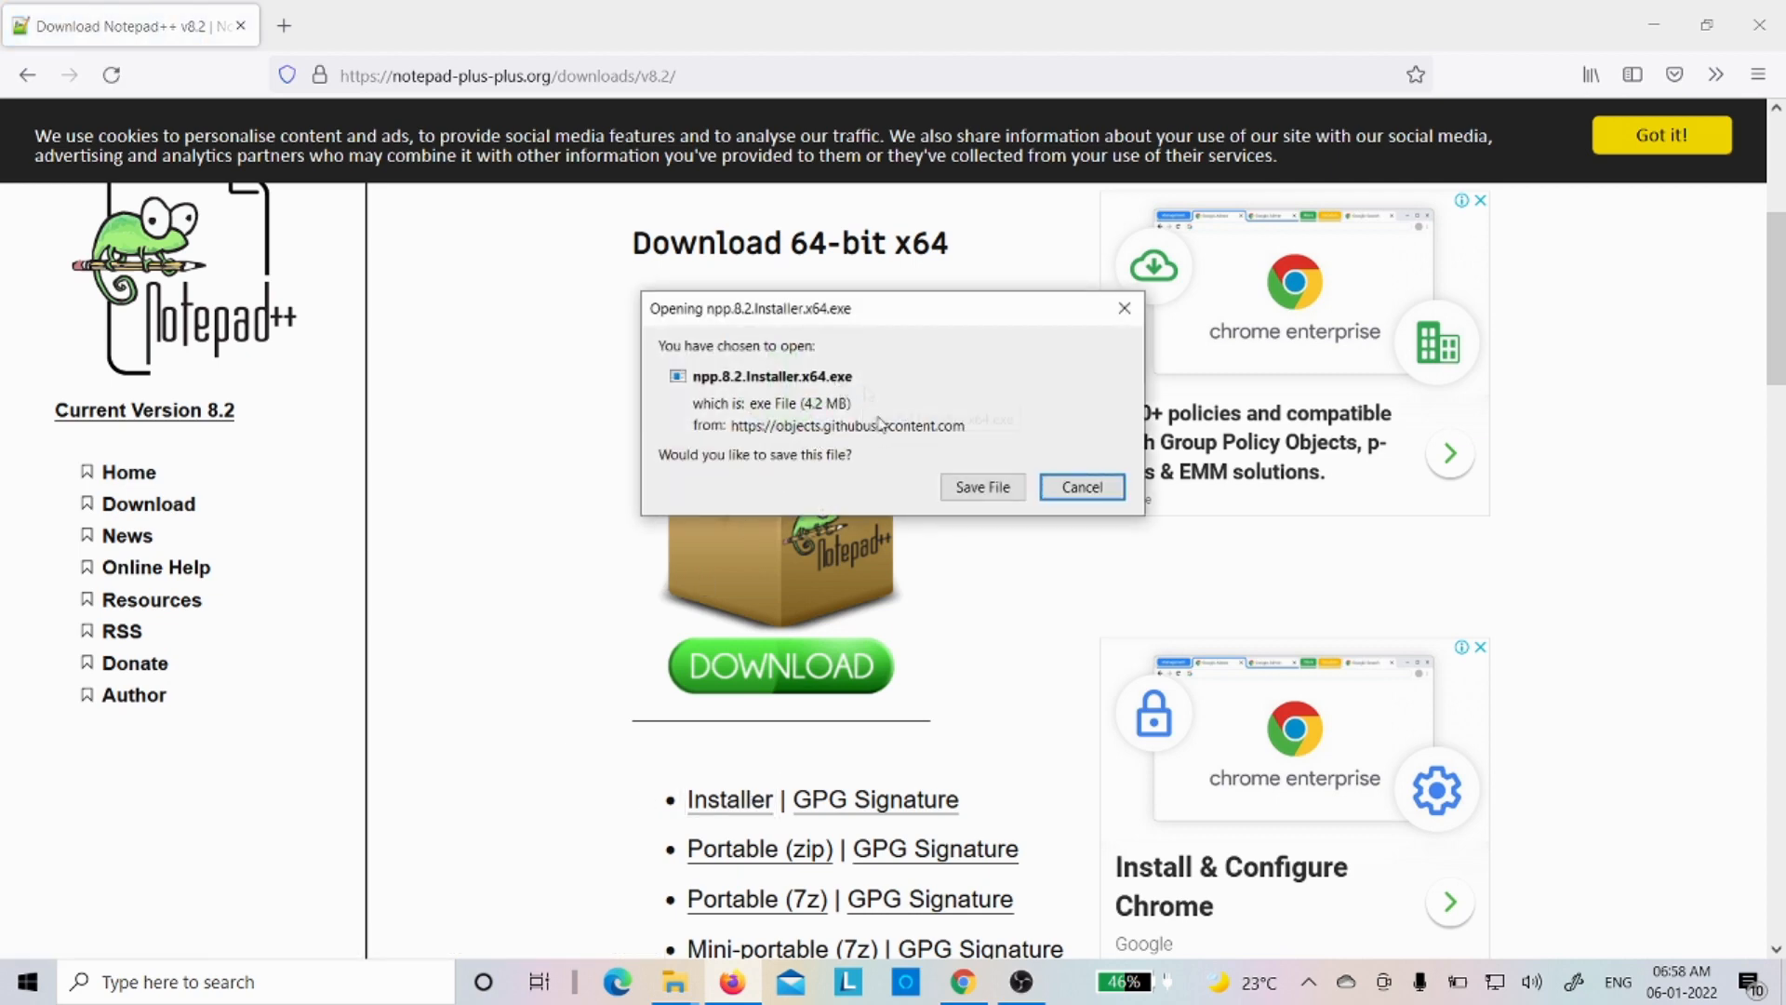
click(971, 487)
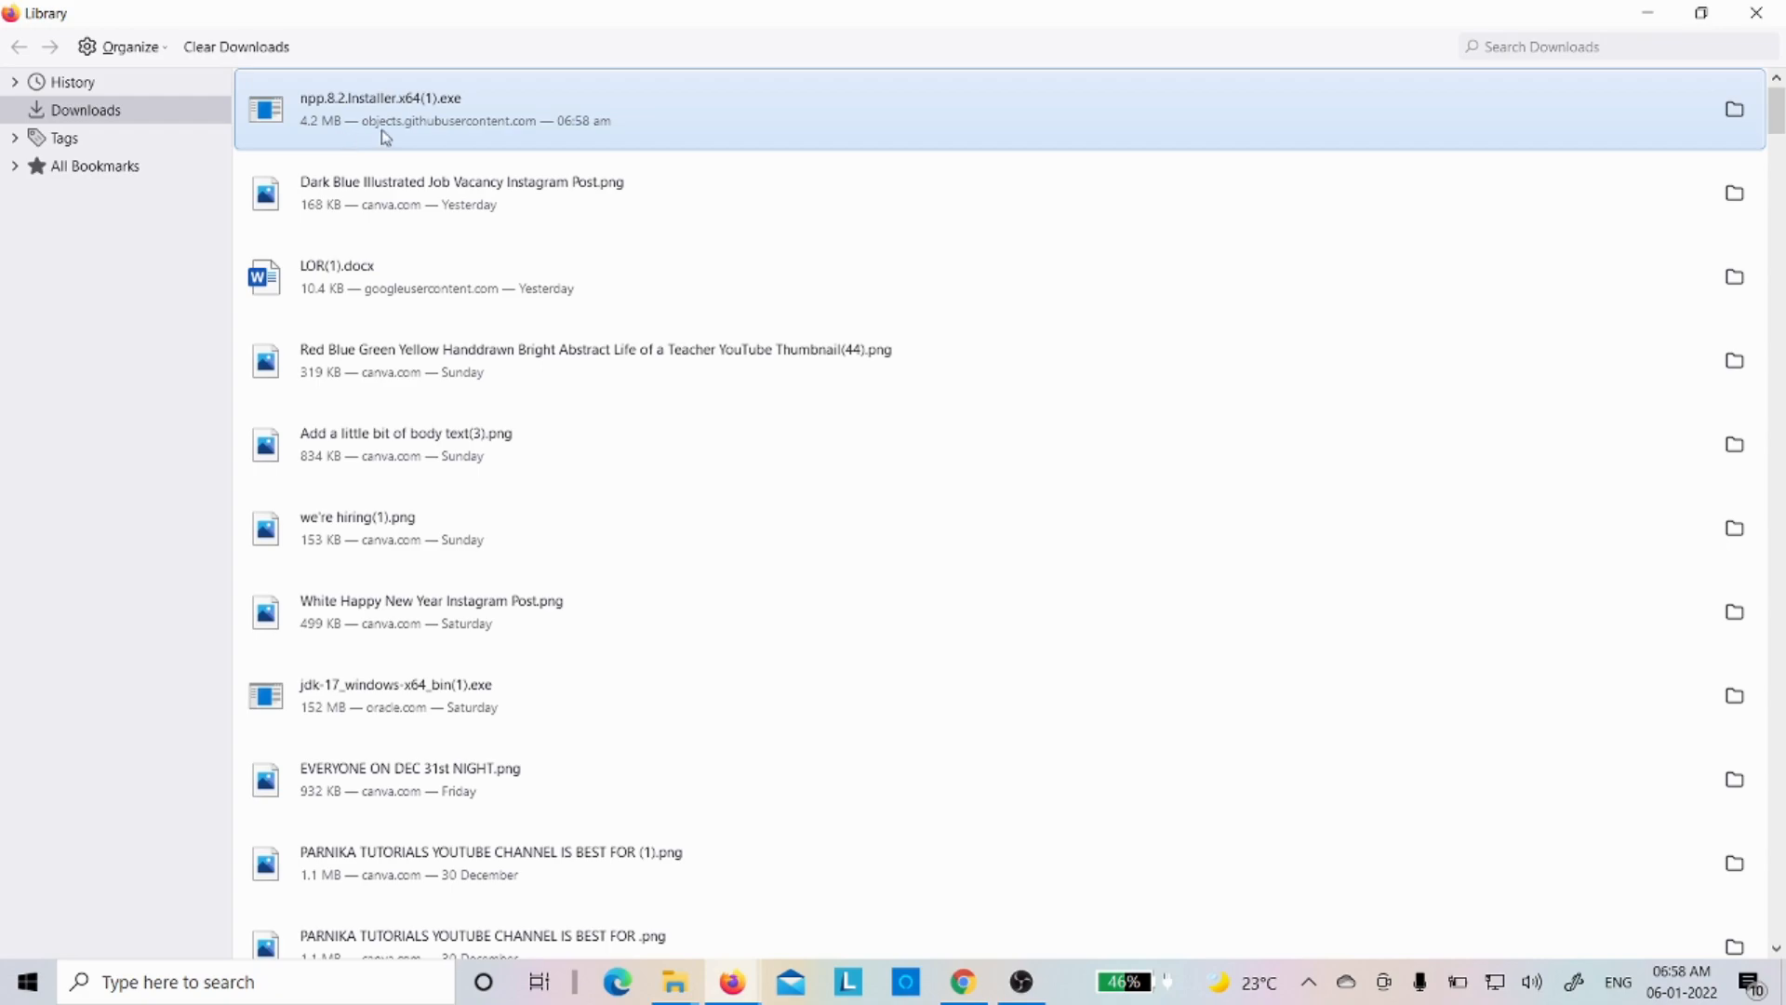
Launch the downloaded installer, dismiss the Microsoft sign-in window and choose English as the installer language
key(alt+F4)
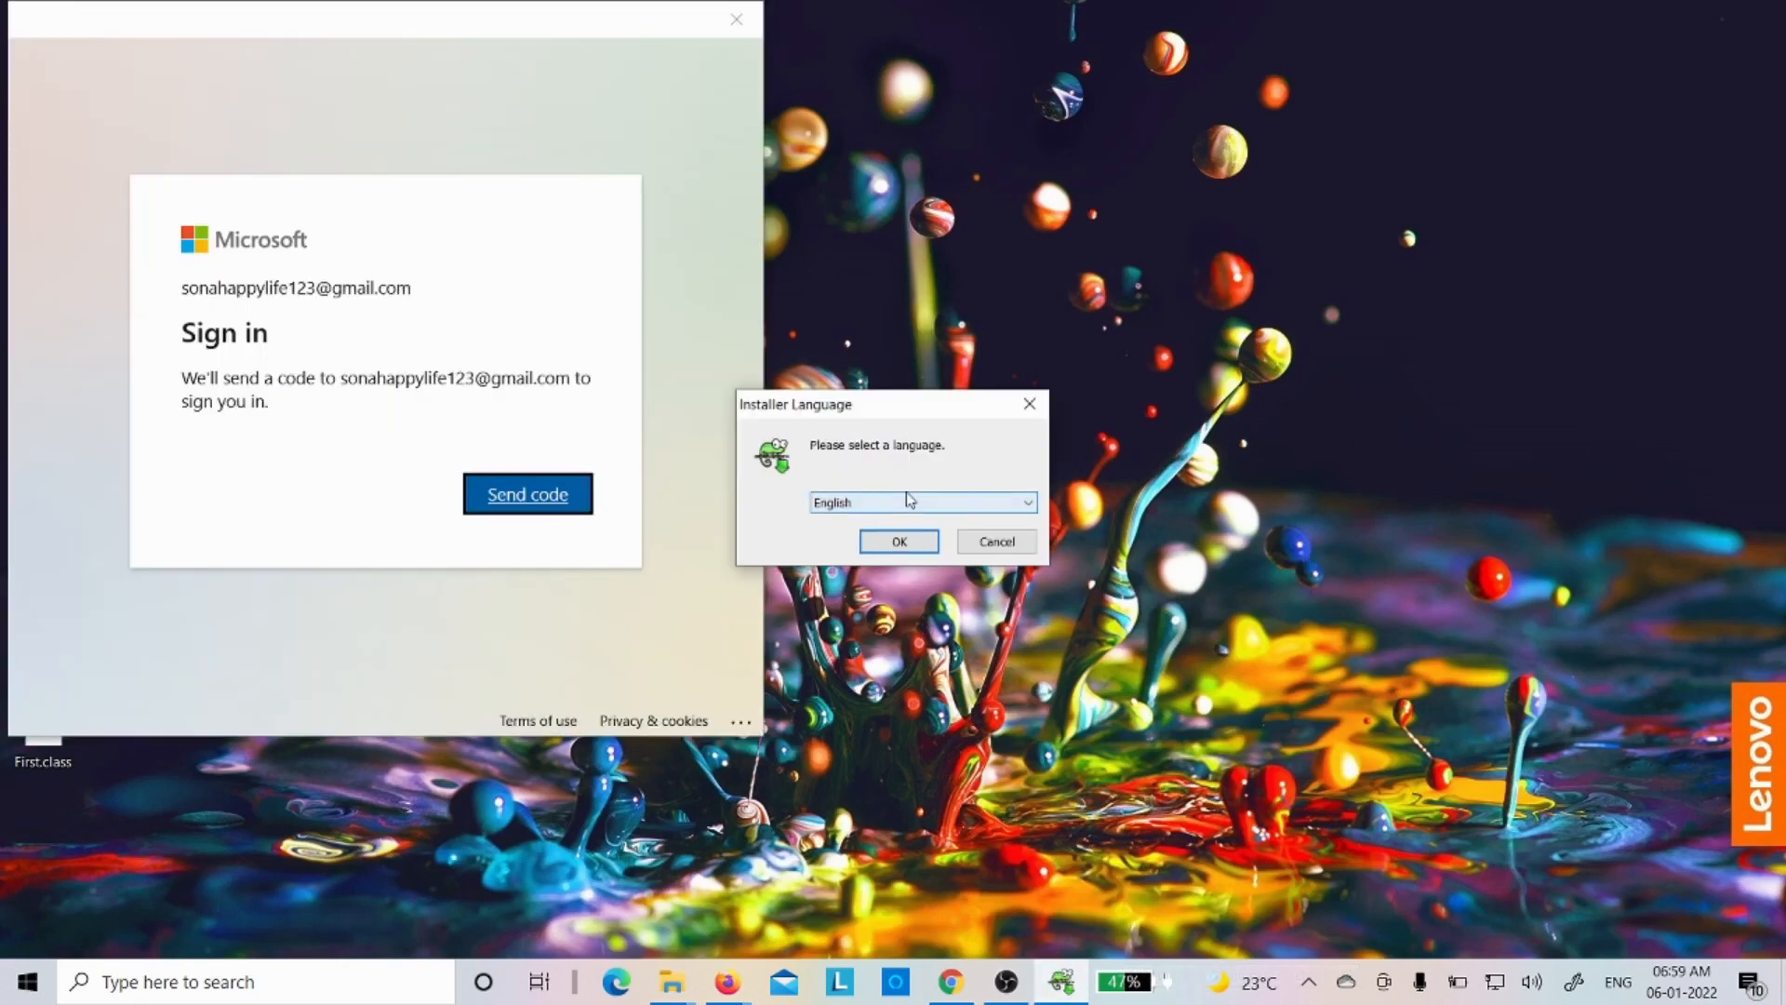
click(736, 20)
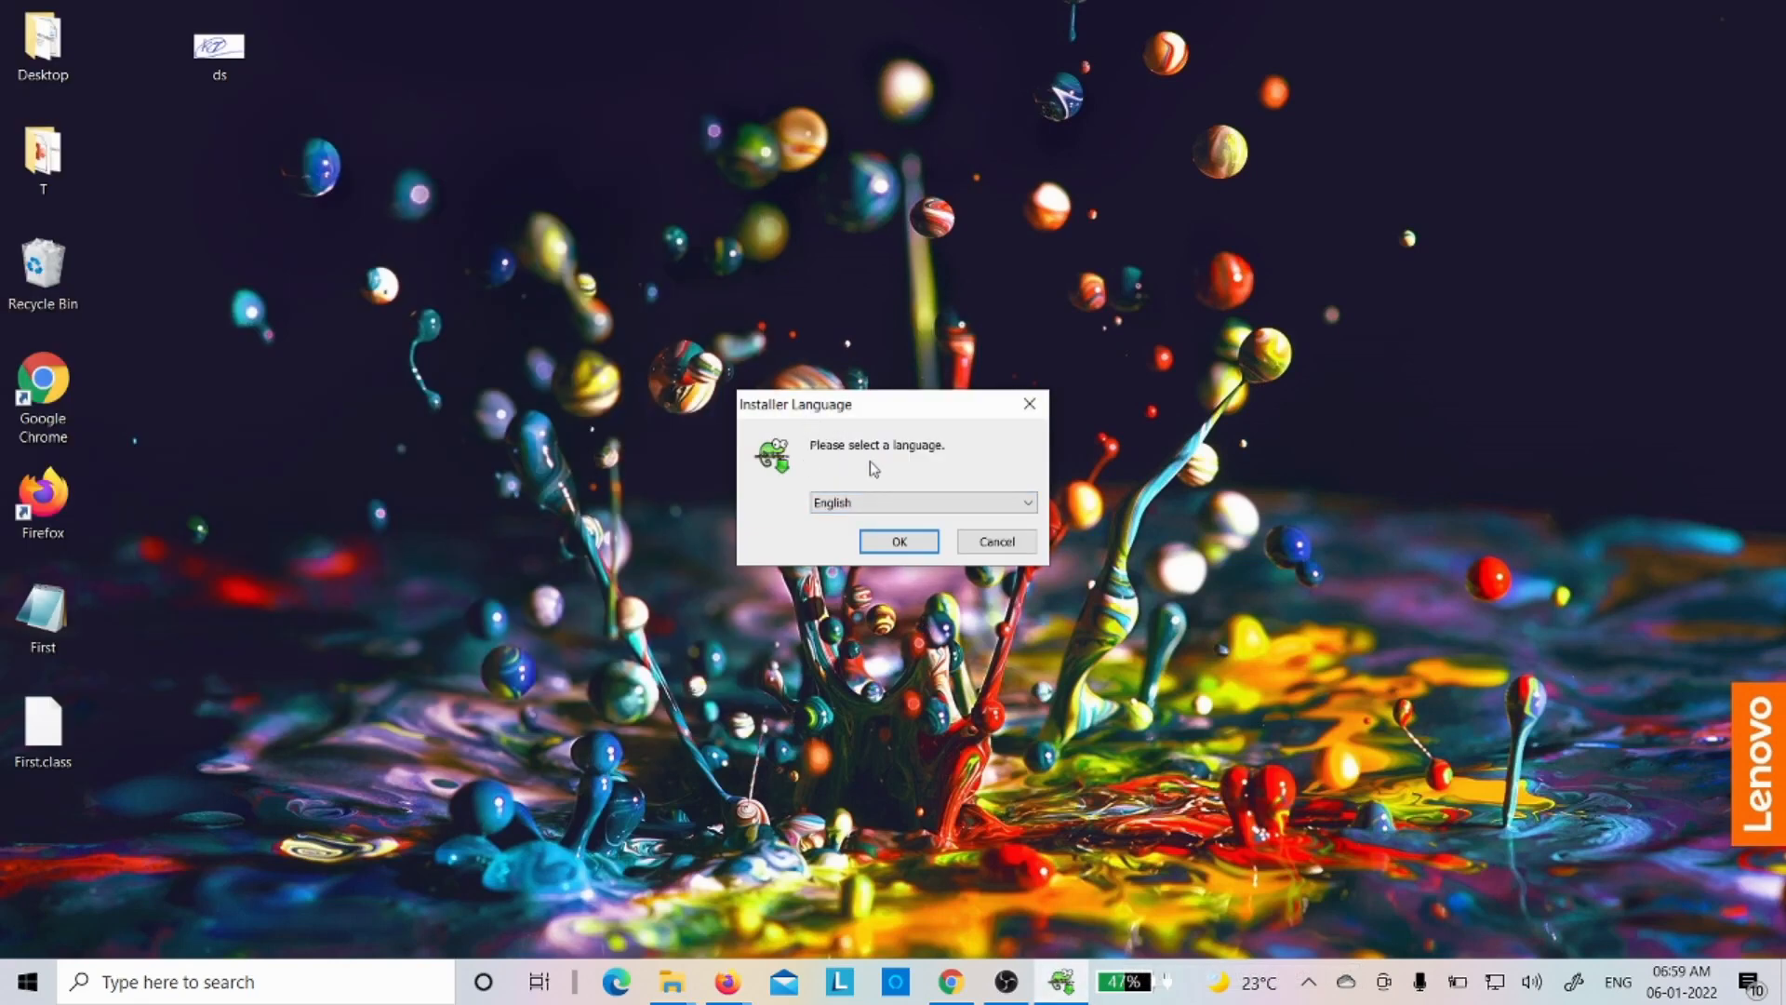
click(866, 507)
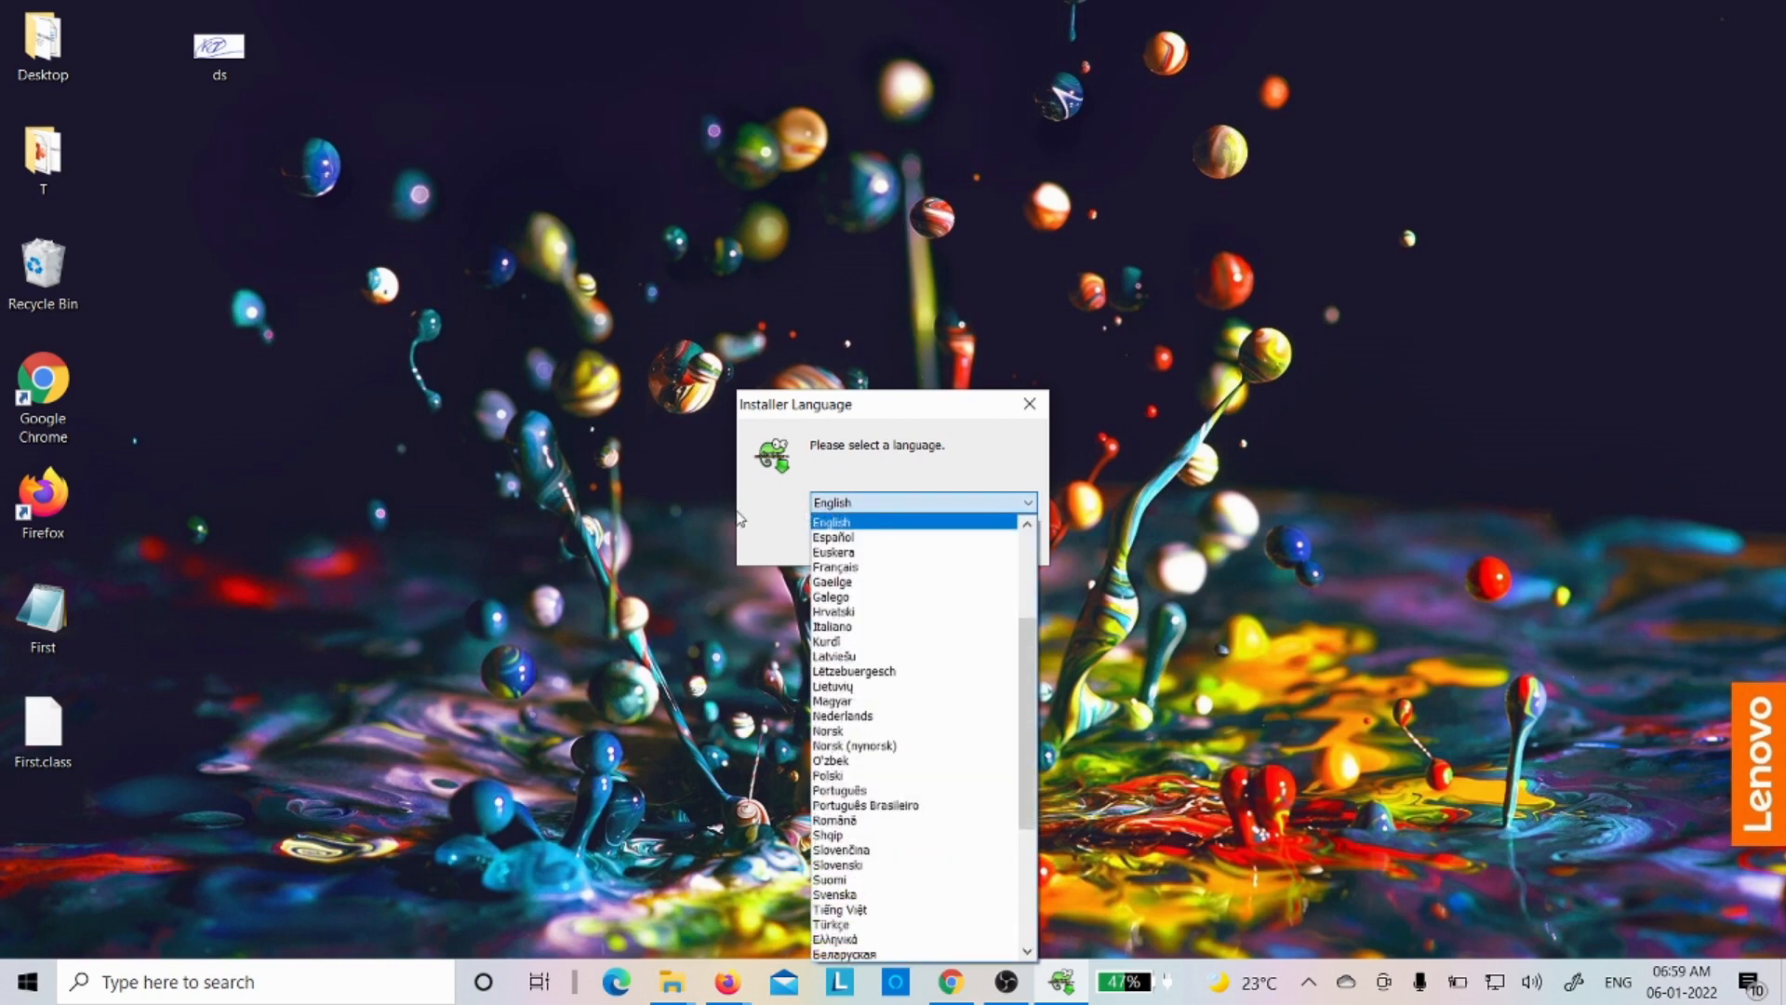
click(743, 517)
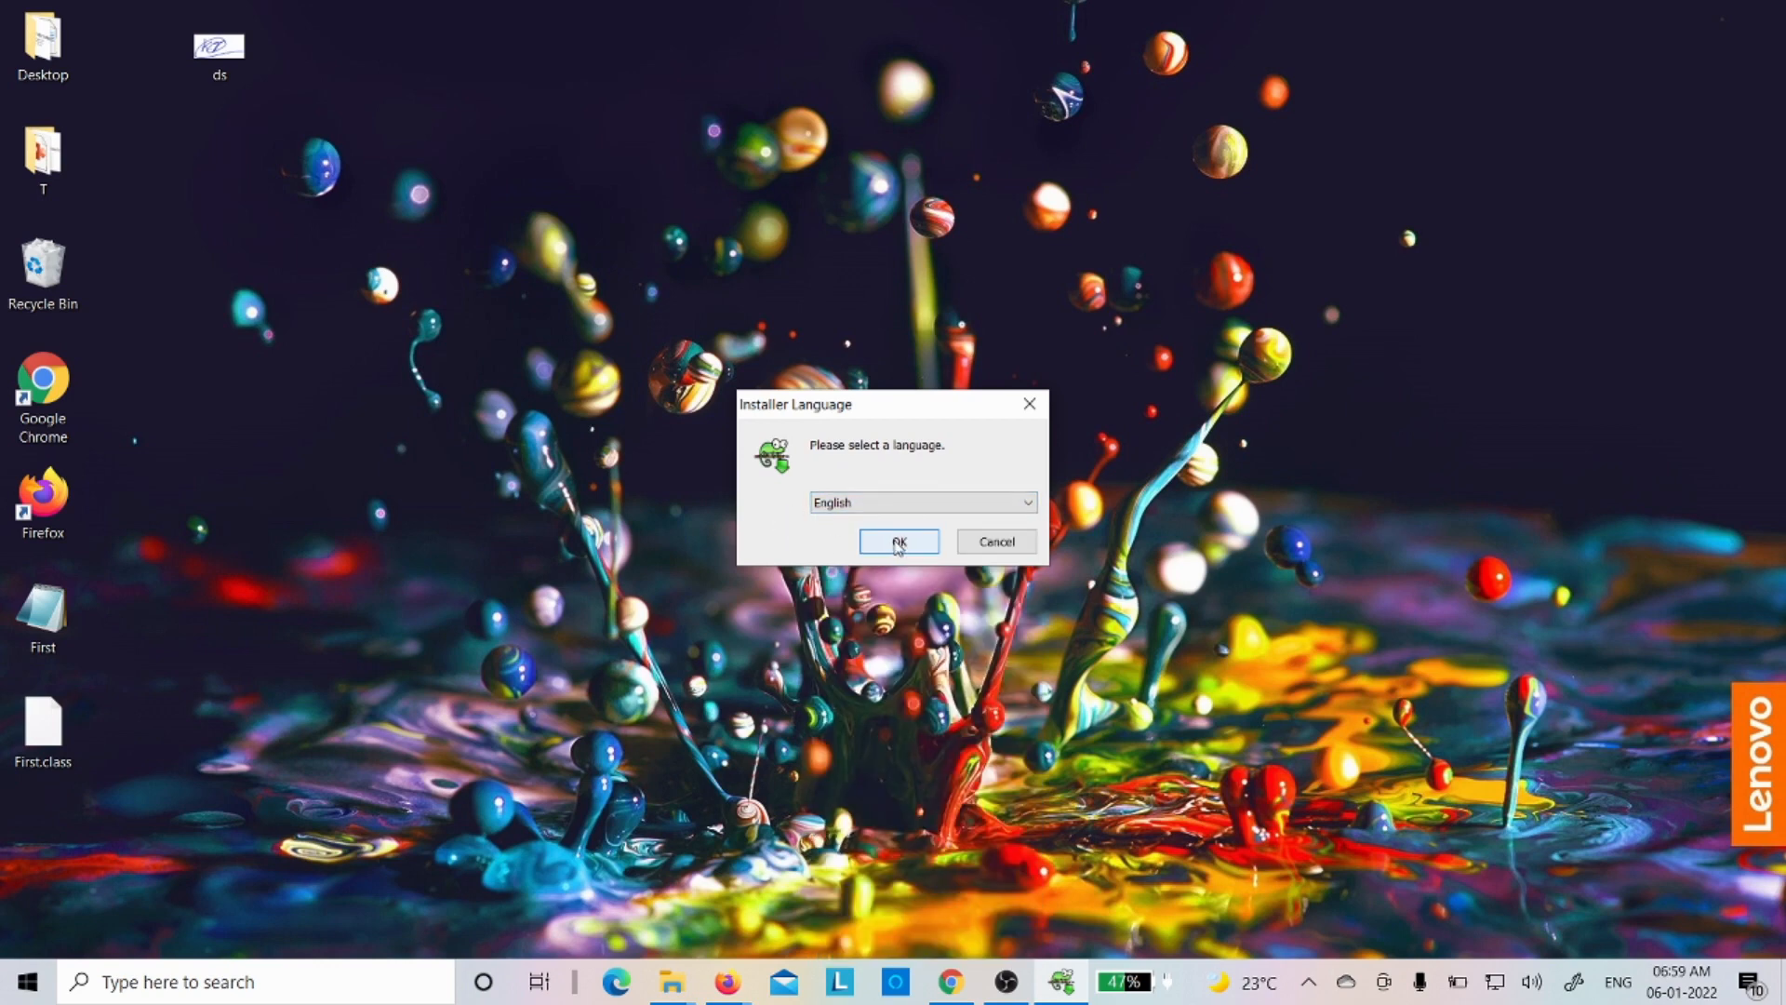
click(899, 543)
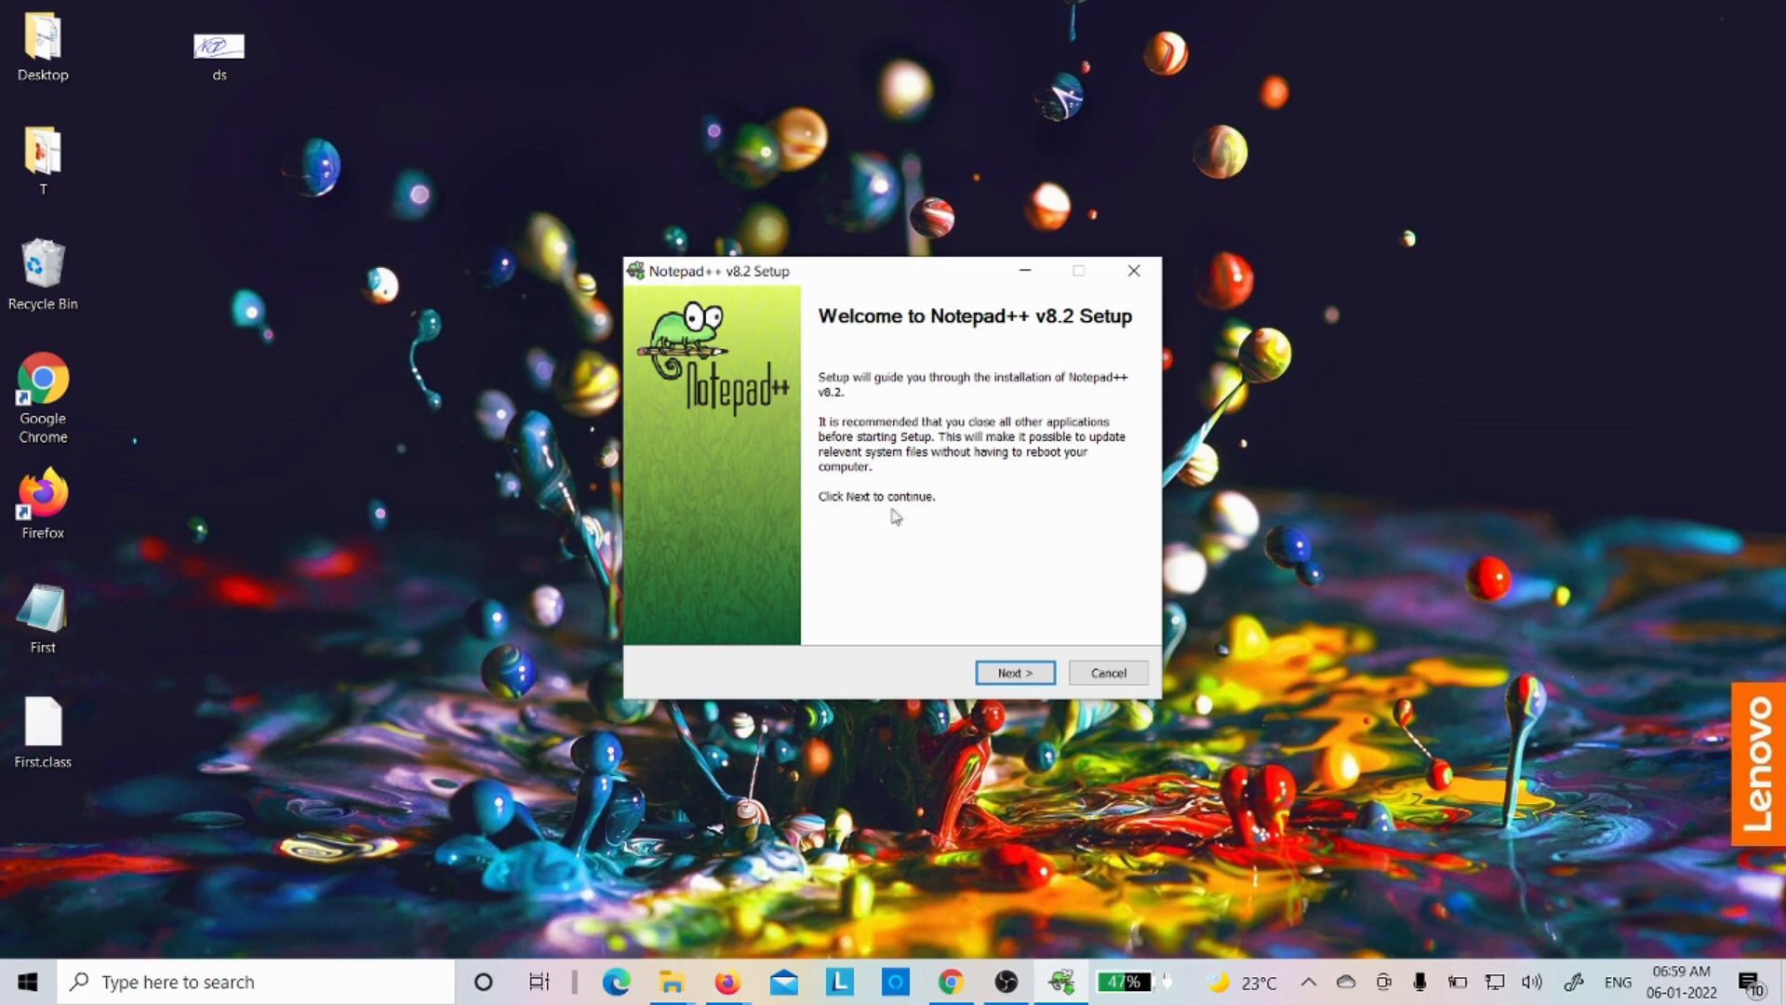
Accept the Notepad++ license agreement and keep C:\Program Files\Notepad++ as the destination folder
click(1013, 678)
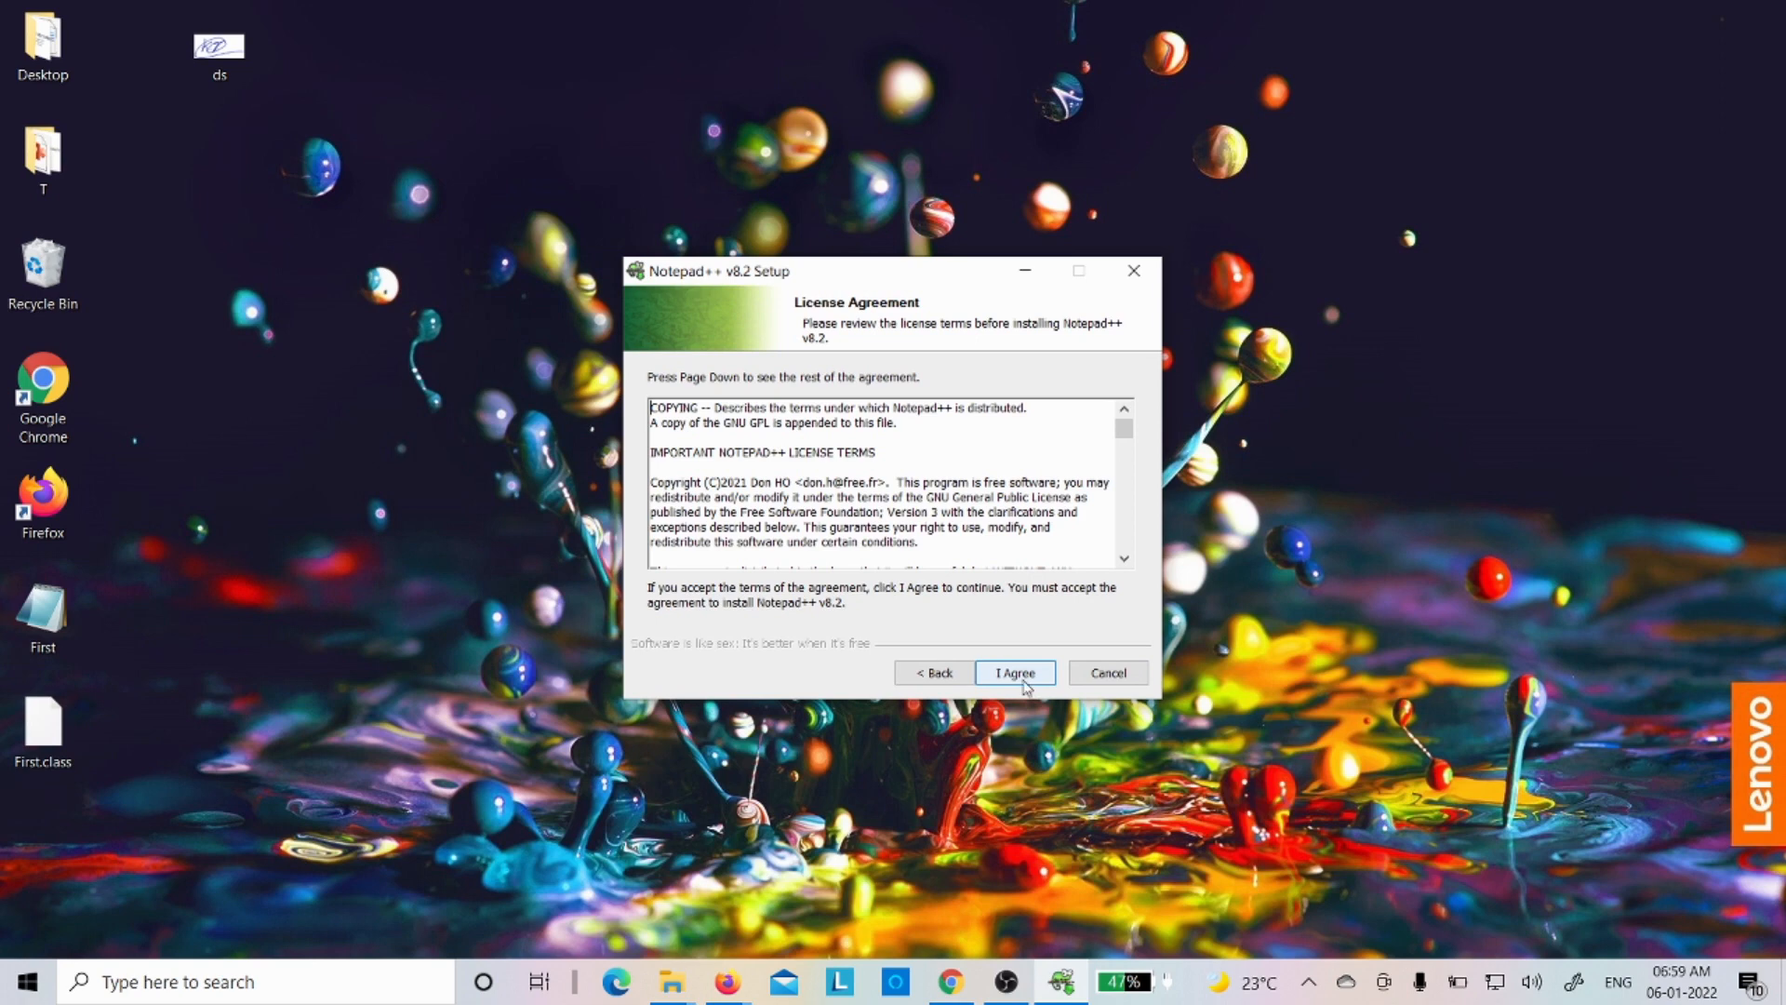
click(1023, 679)
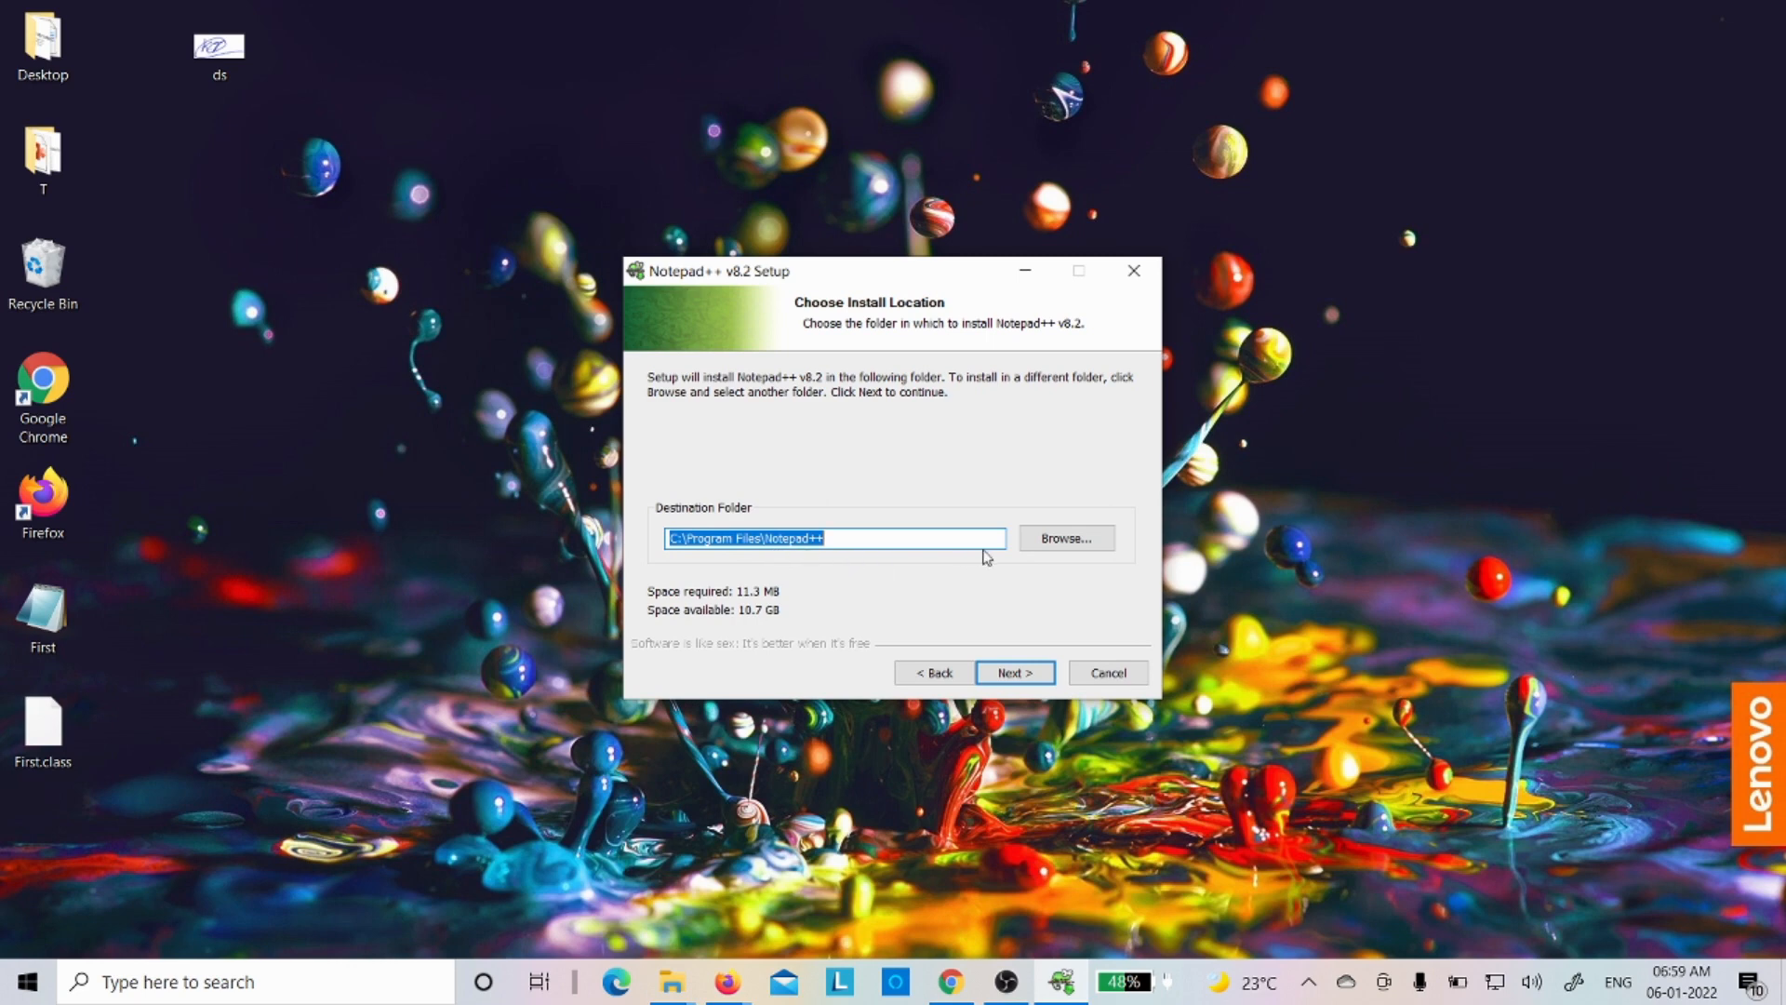
click(1087, 552)
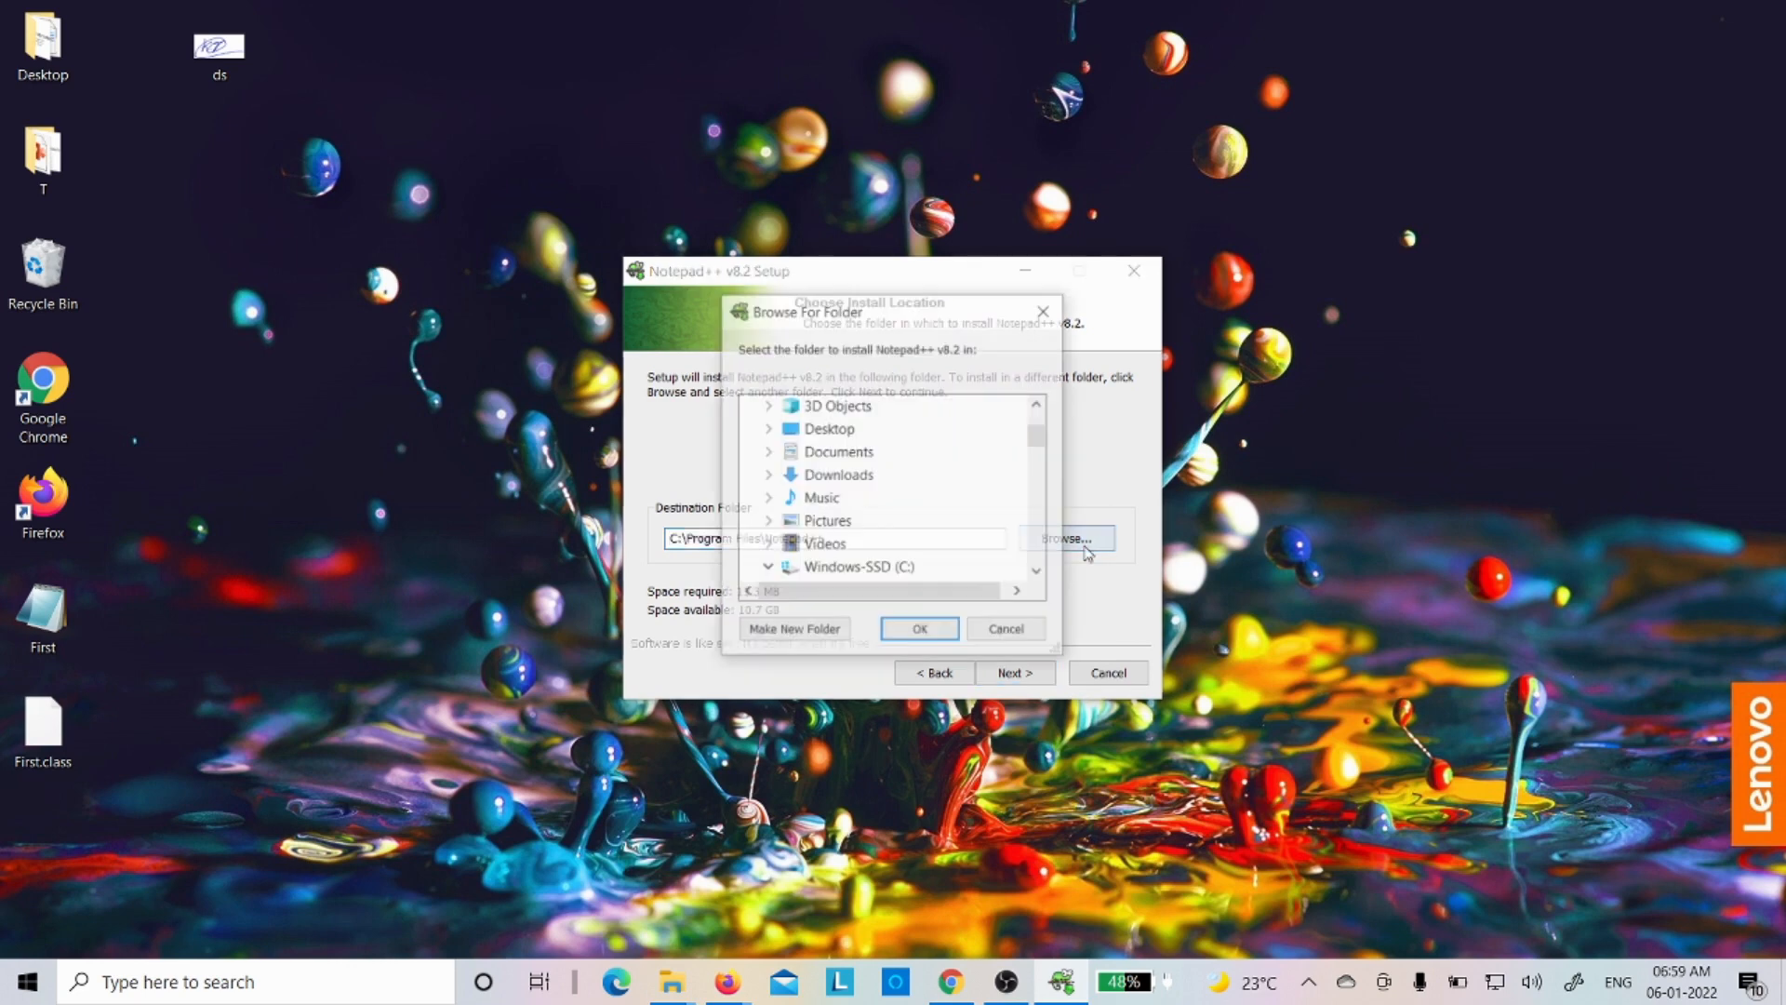
click(1046, 313)
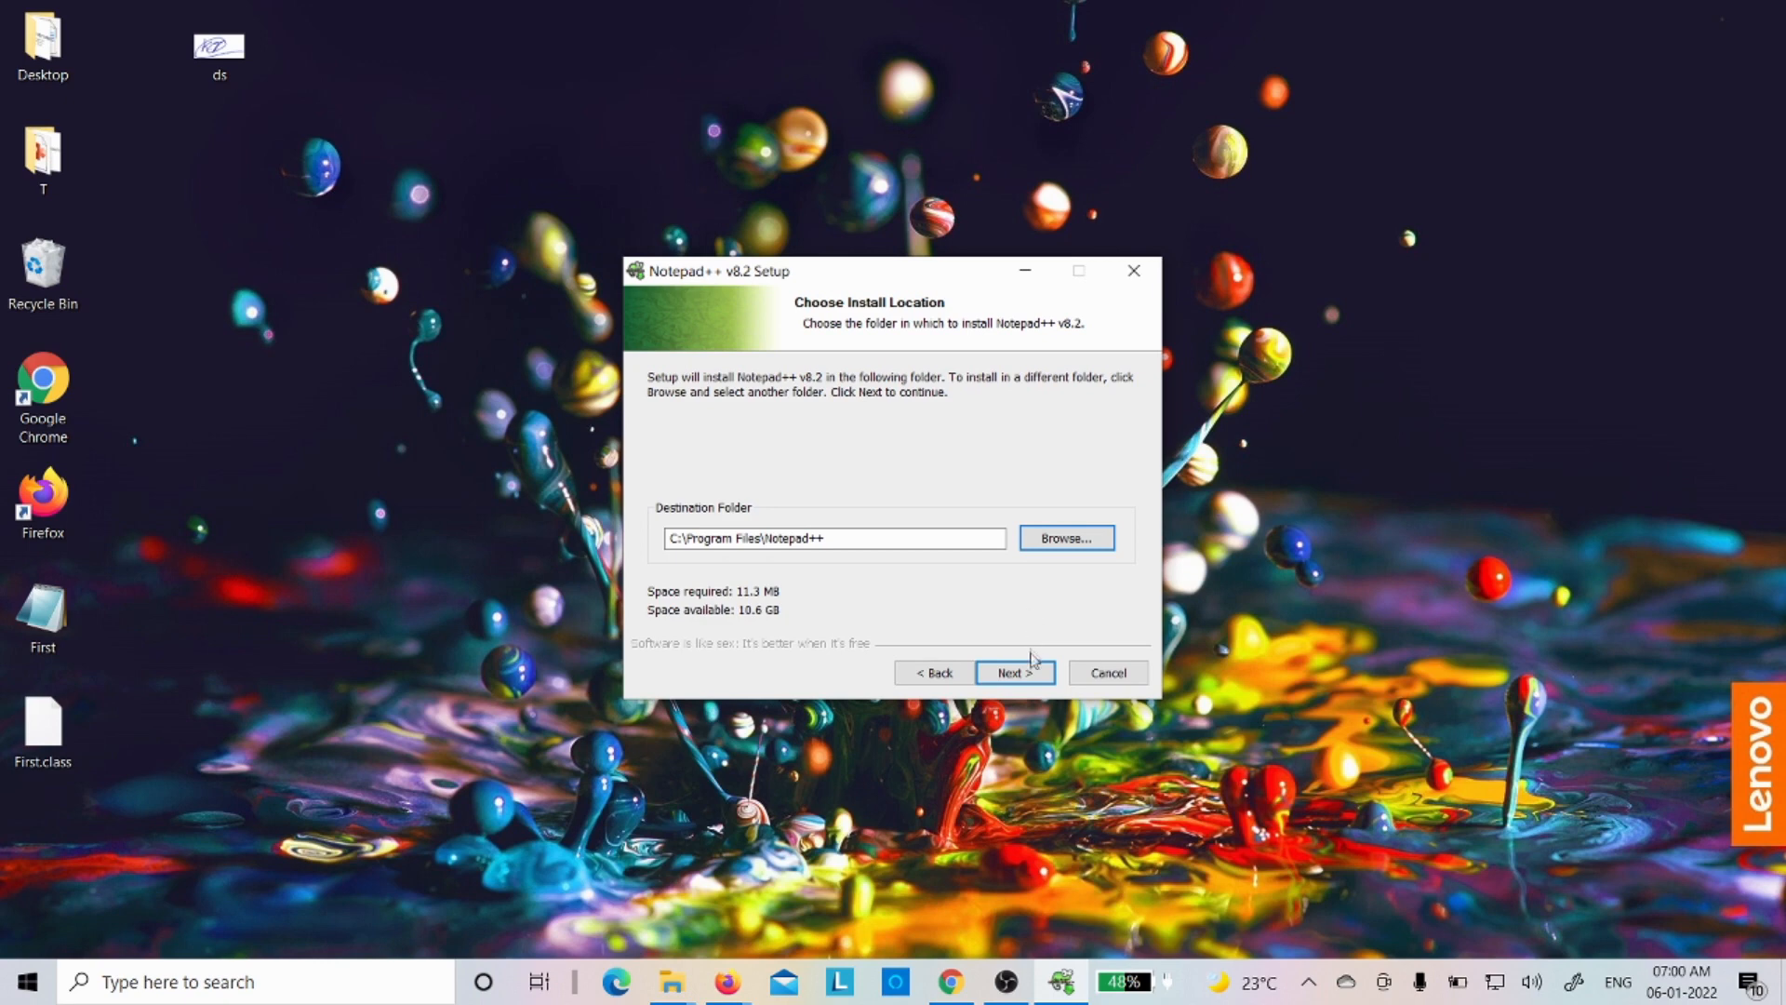
click(1028, 675)
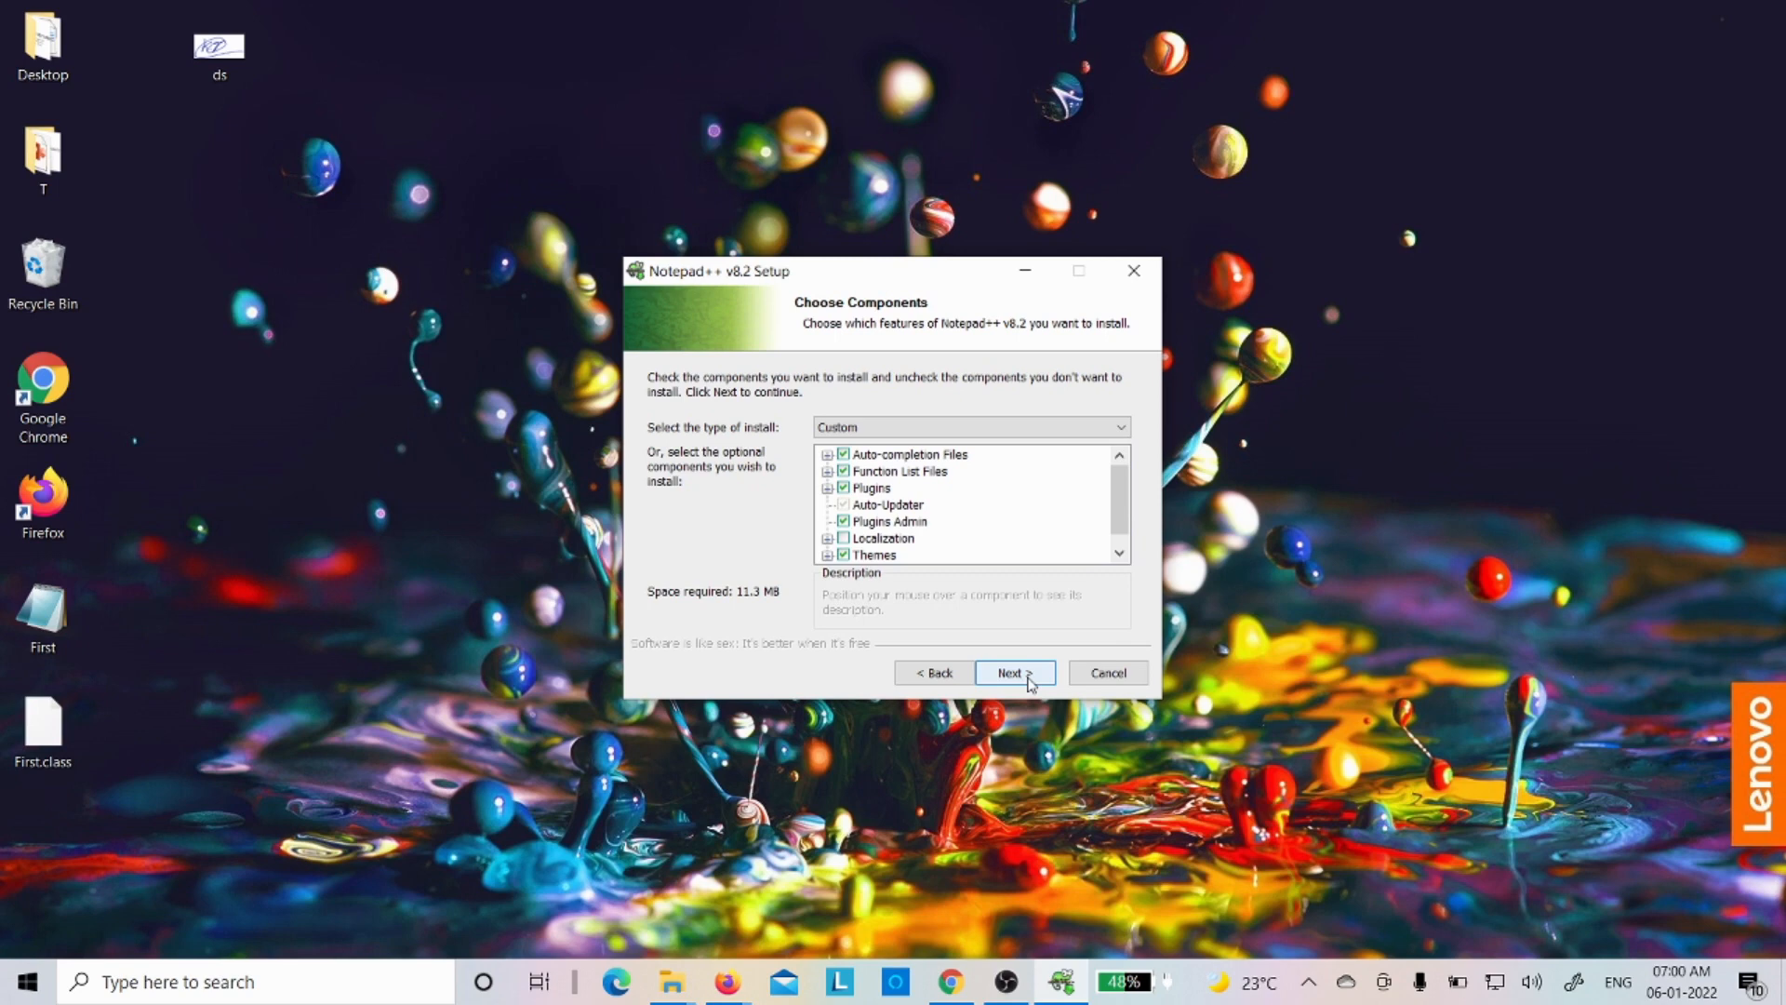
Install Notepad++ with the preselected components and a desktop shortcut, and finish setup with Run Notepad++ v8.2 enabled
click(1028, 682)
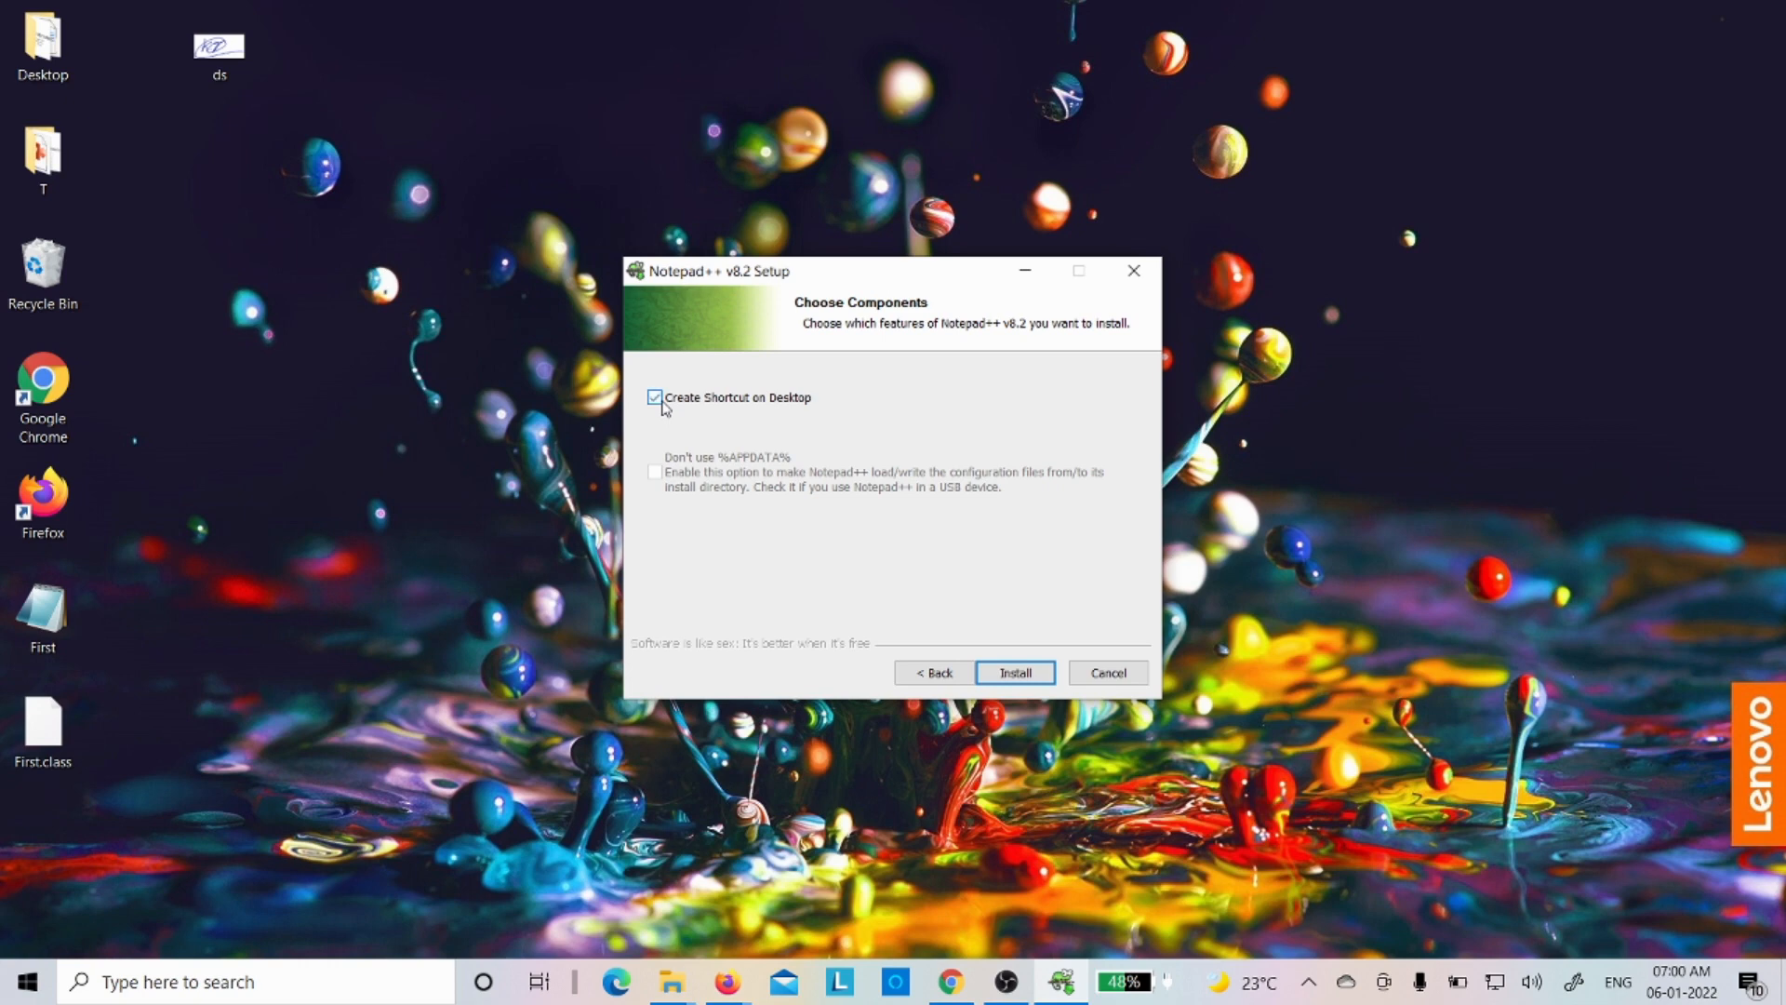
click(1010, 675)
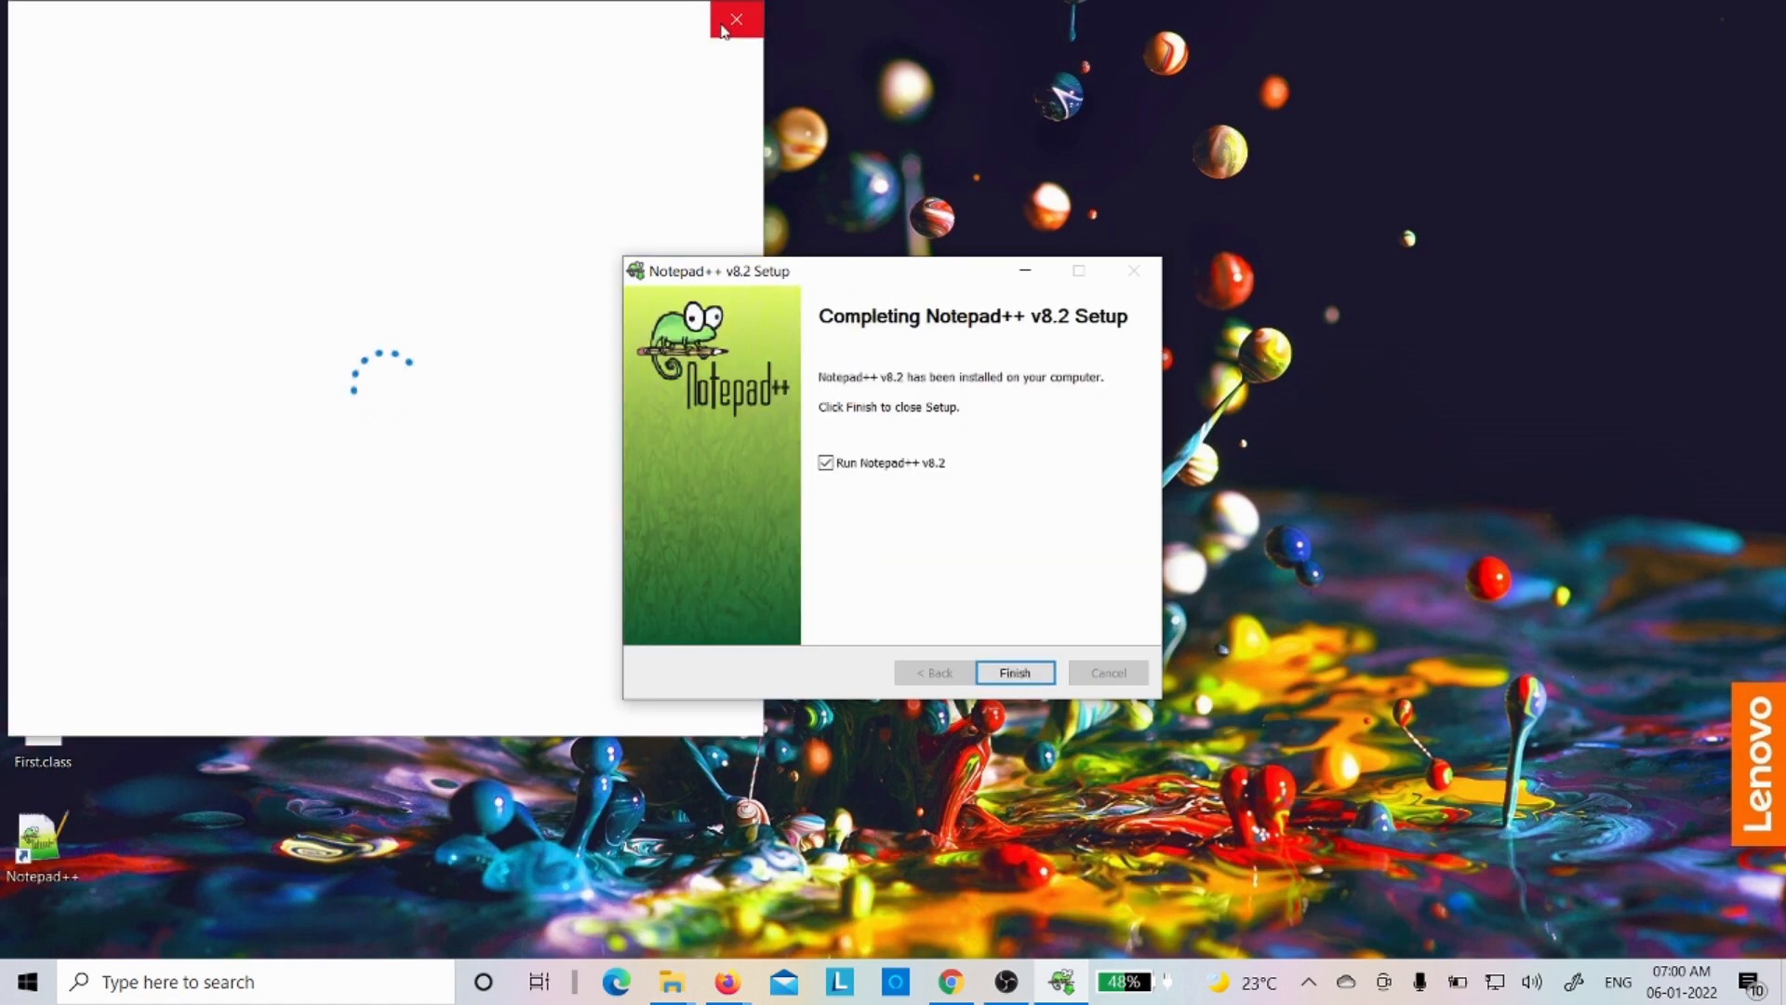
click(724, 28)
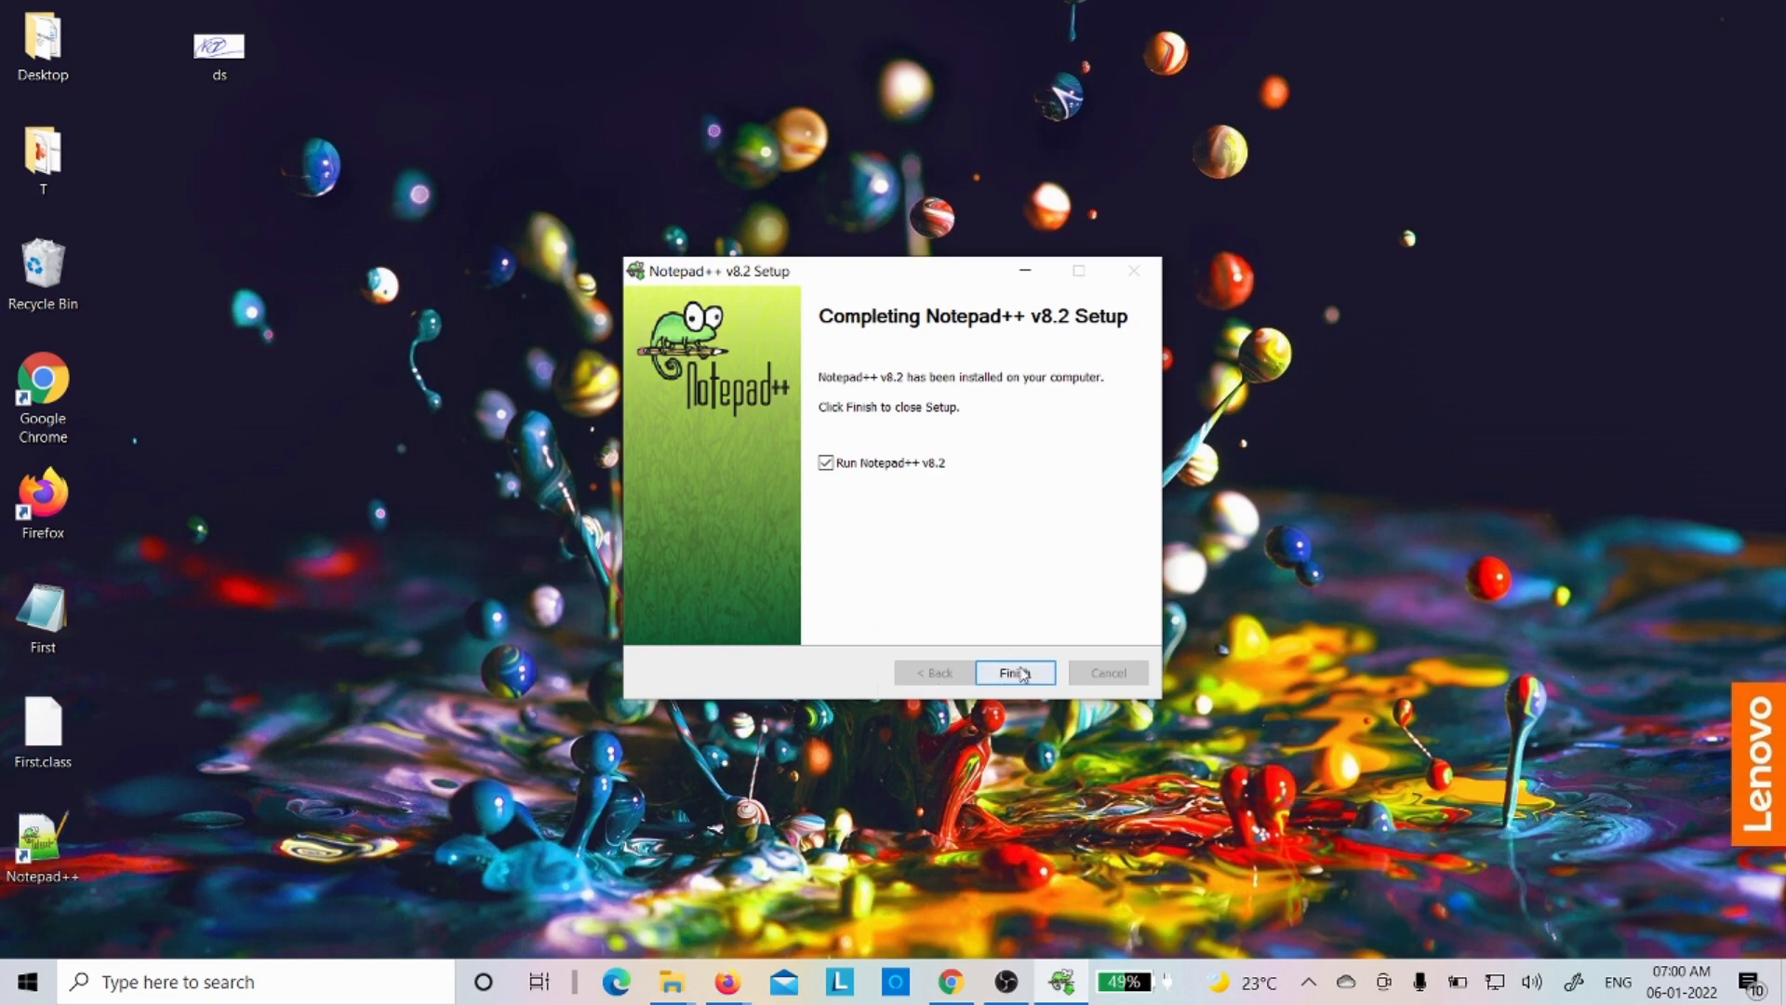
click(1023, 674)
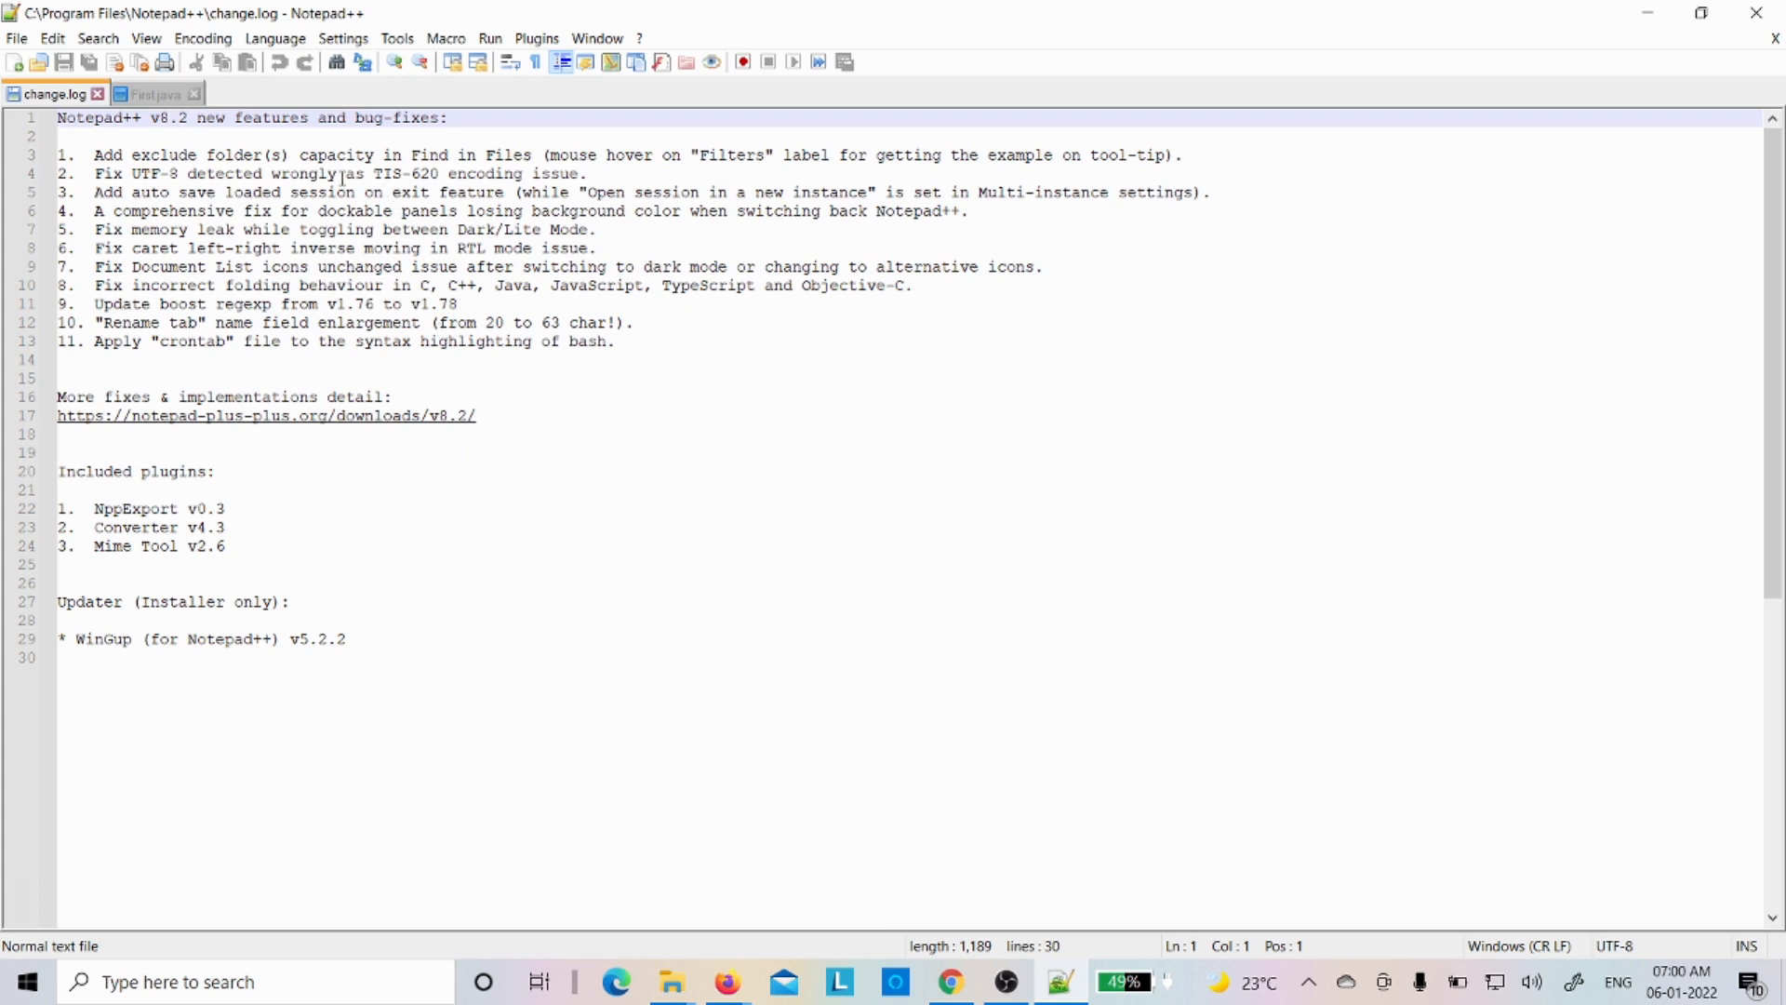
In the Style Configurator, set the Global override font size to 18 under Global Styles and save it
click(358, 46)
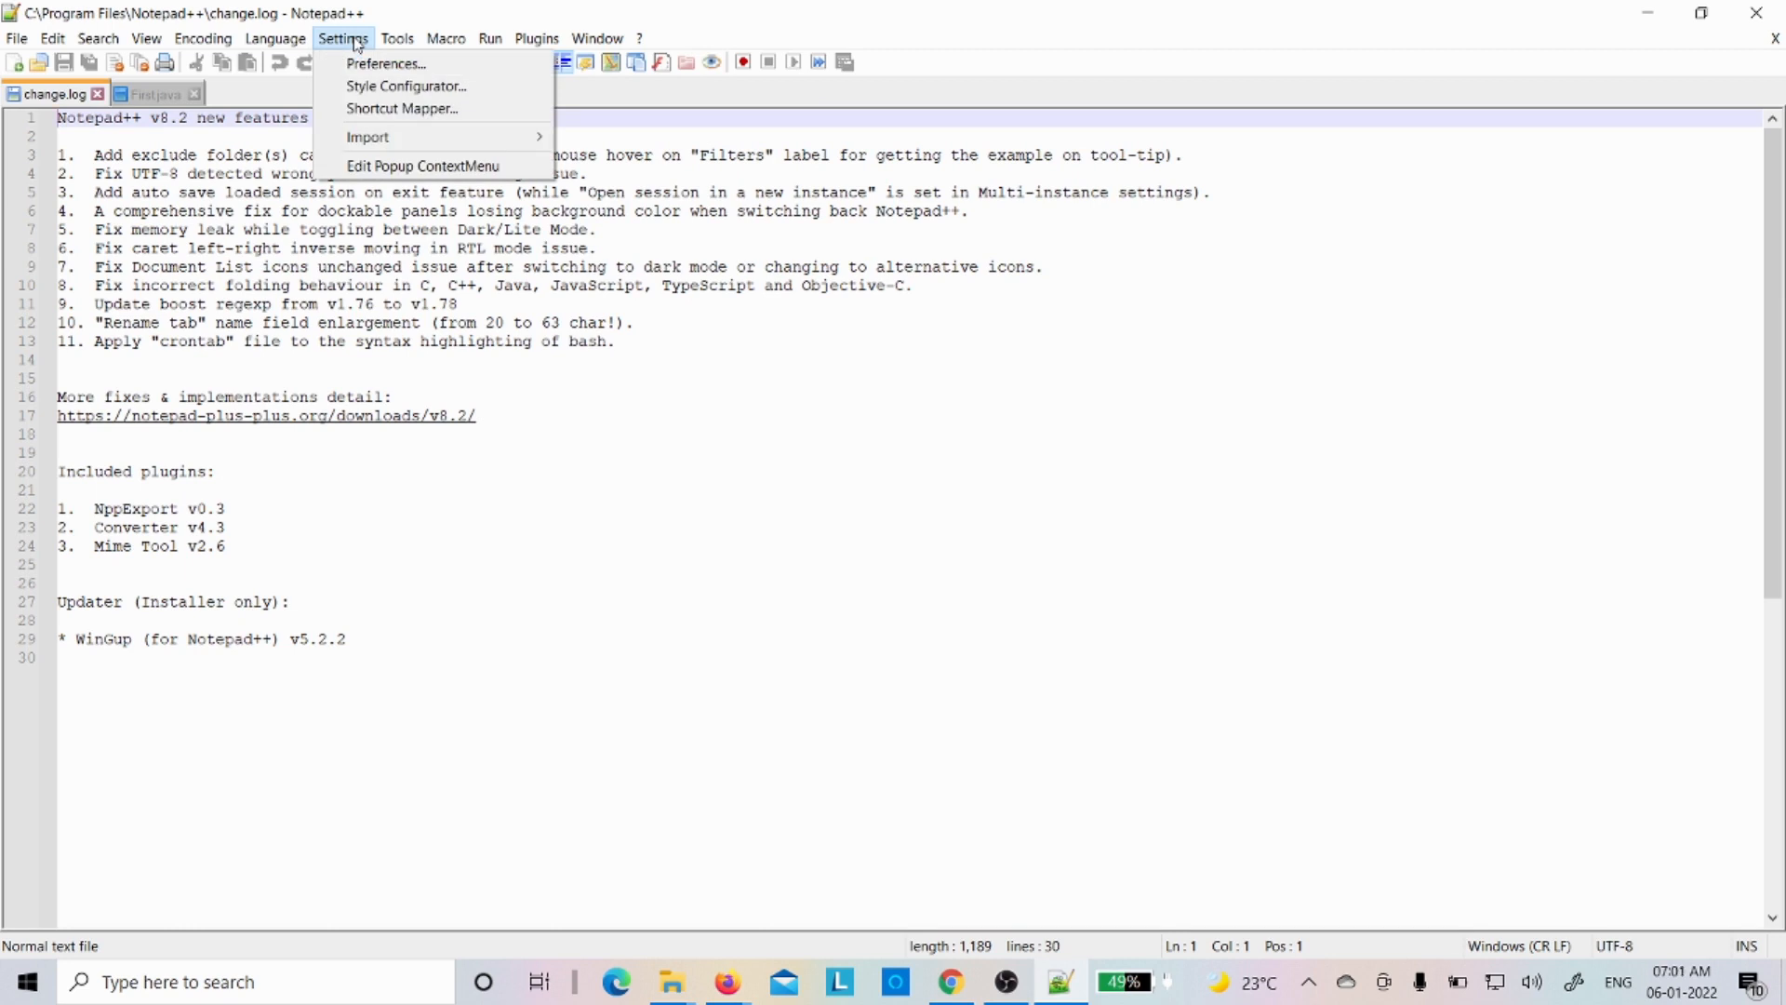
click(387, 86)
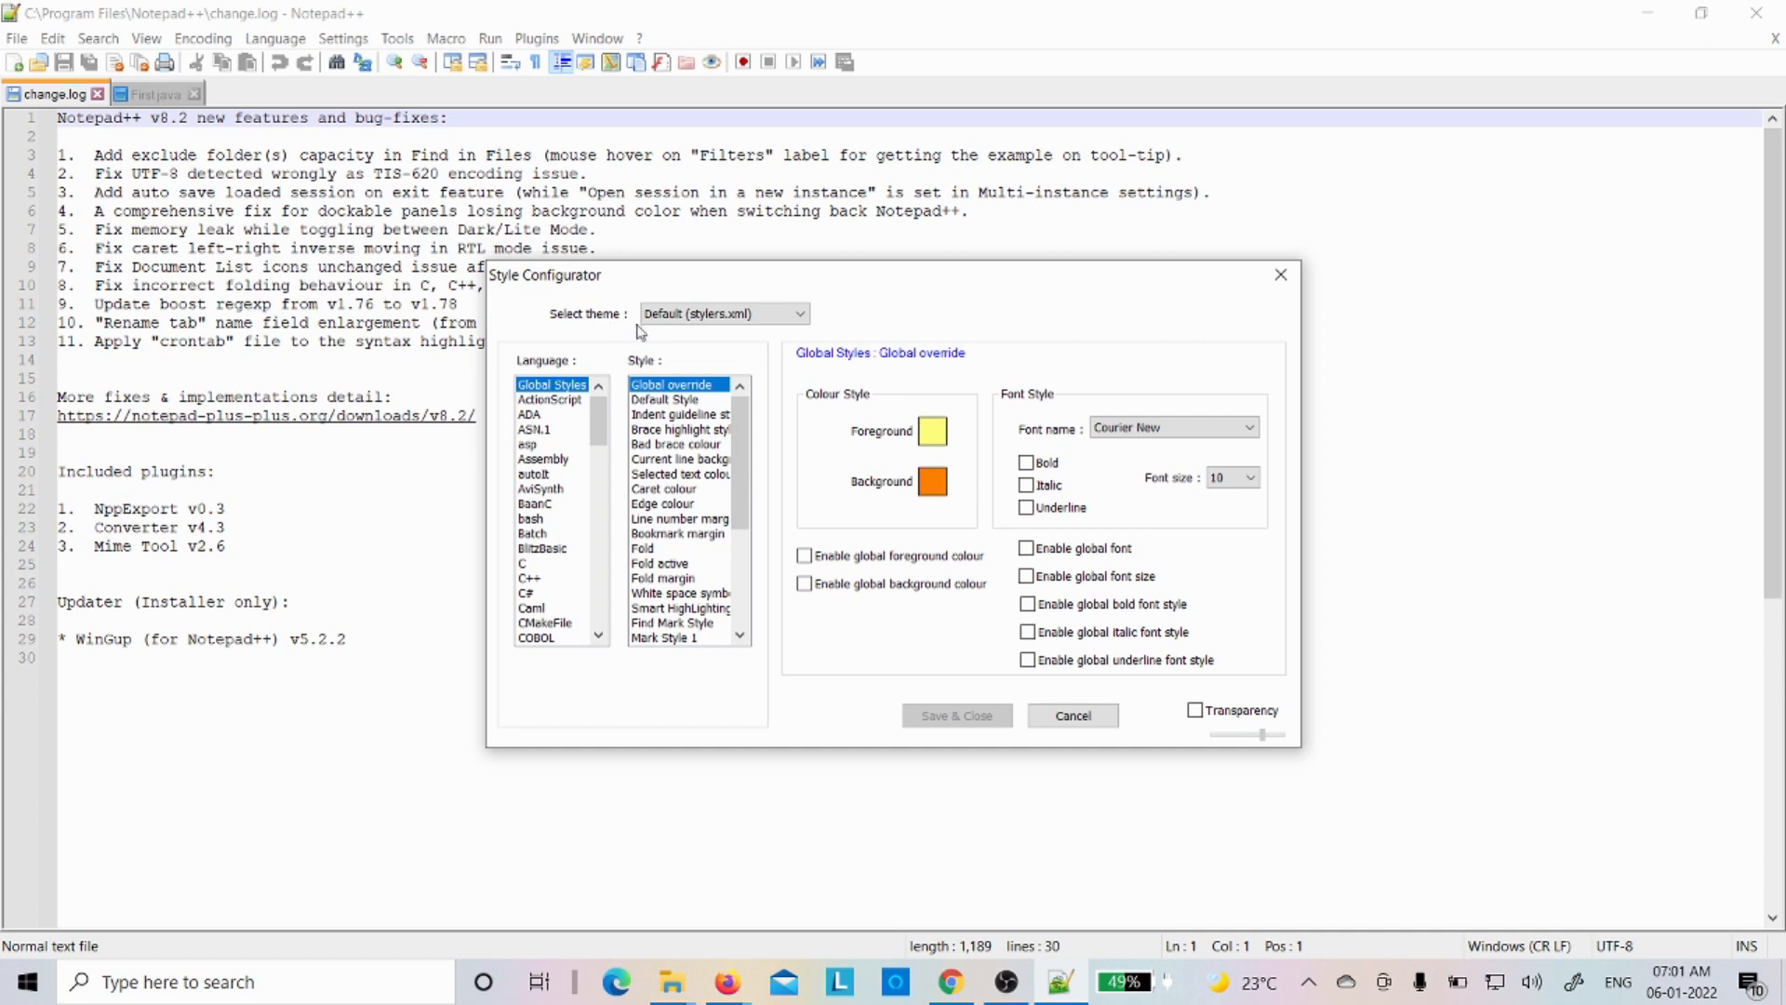
click(724, 317)
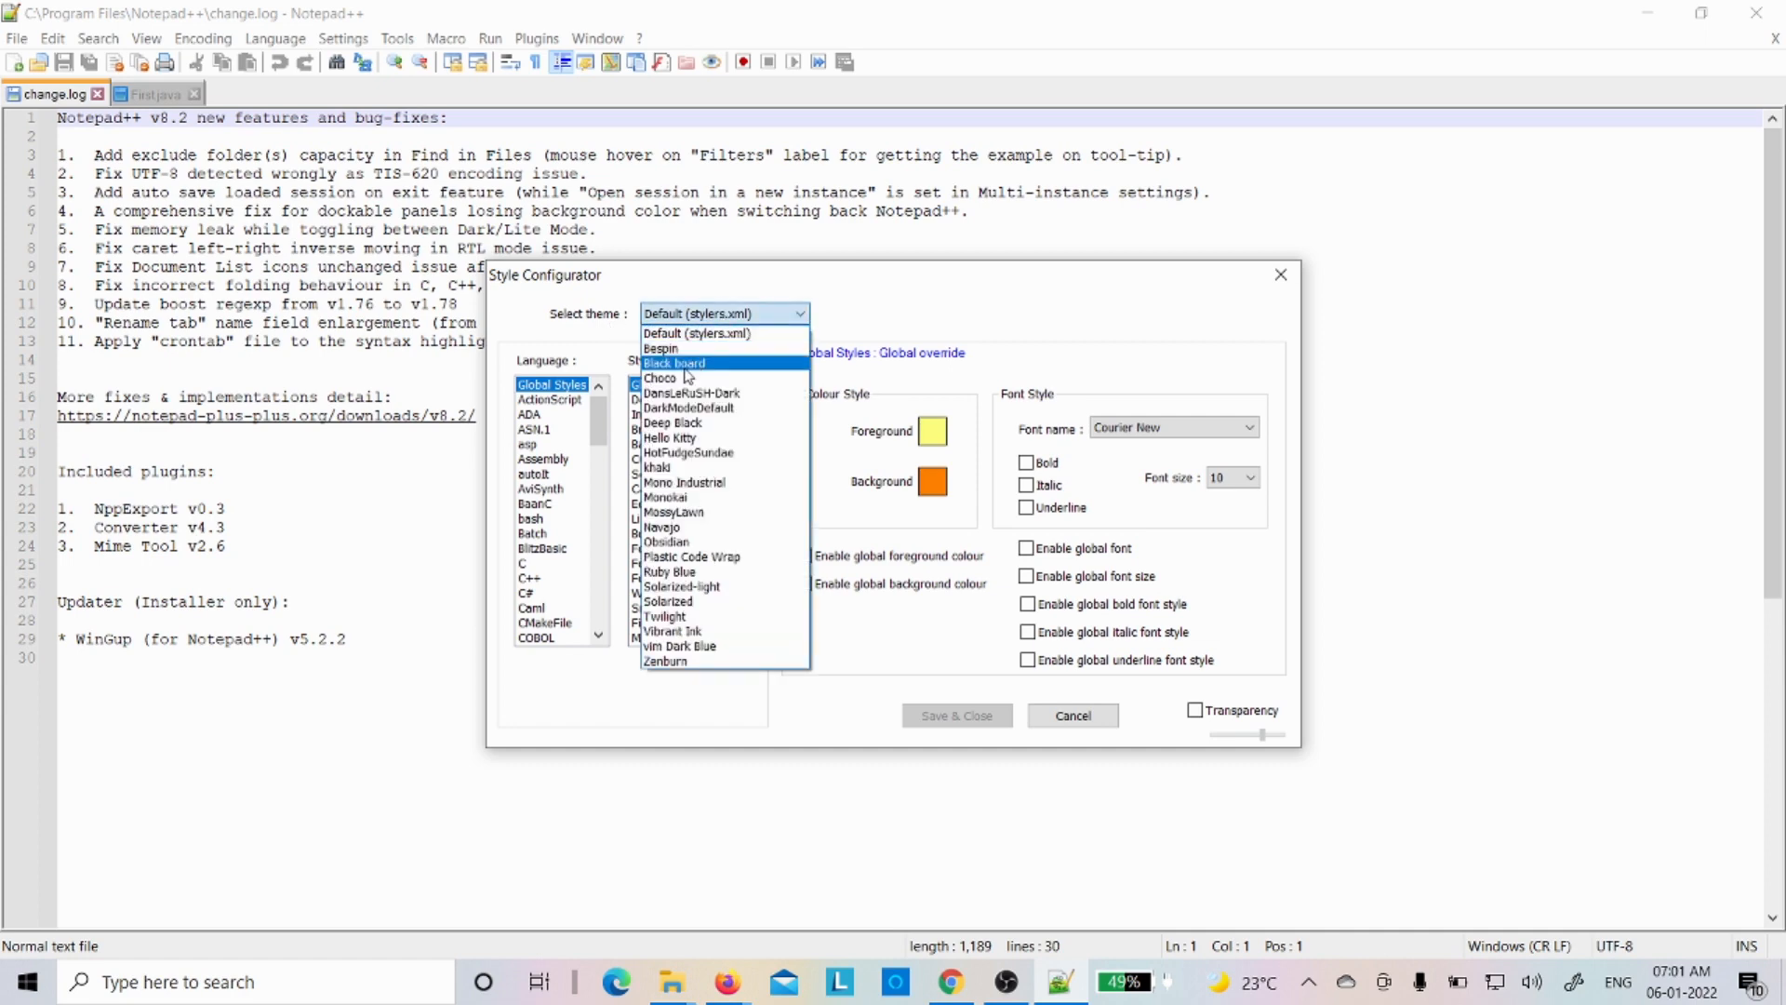
click(572, 325)
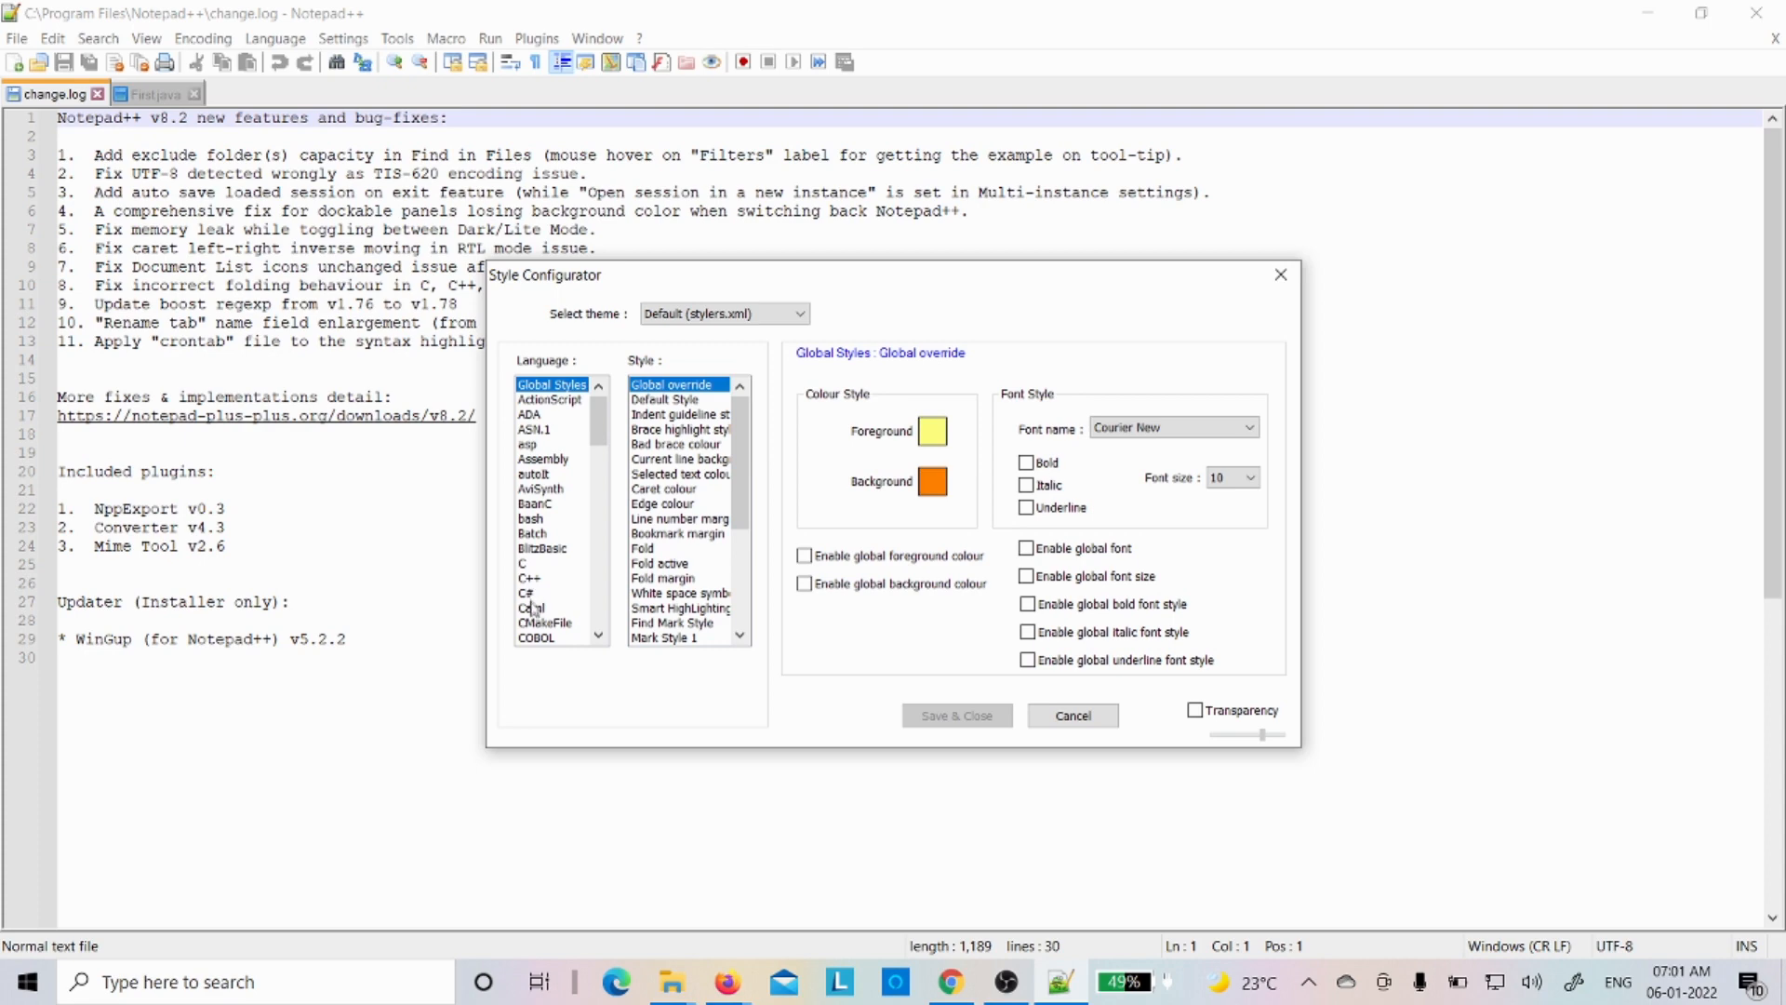
drag(605, 435, 604, 495)
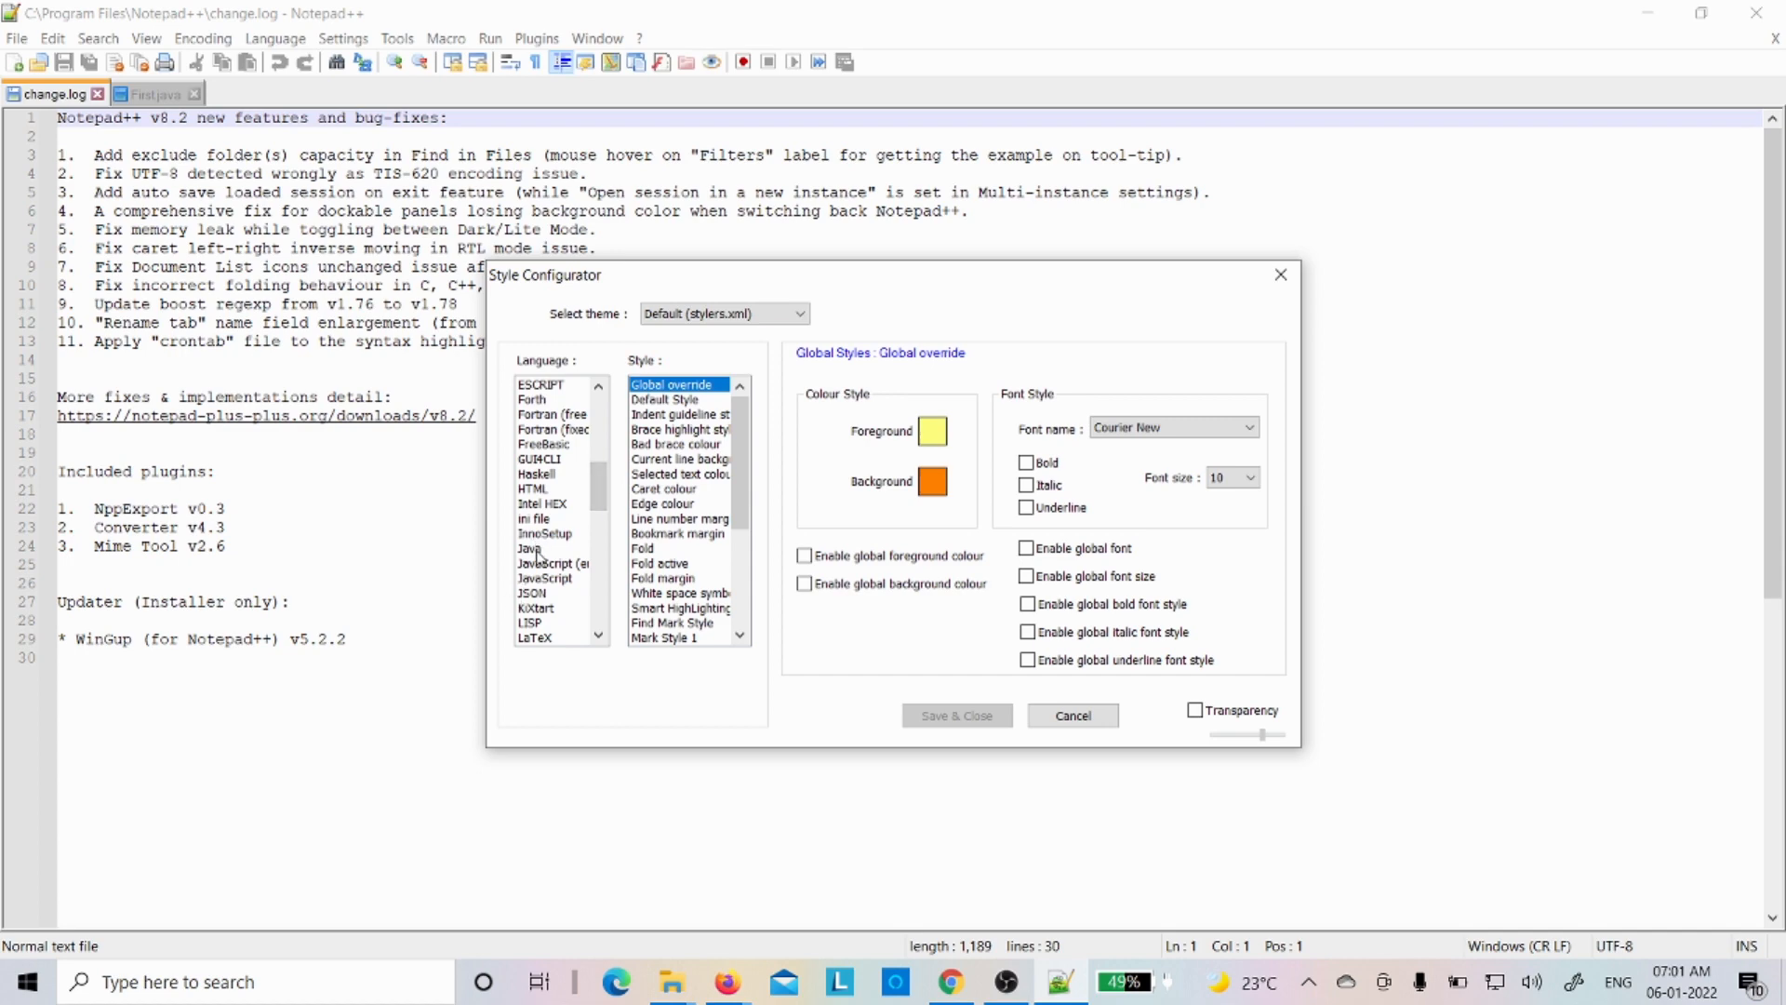
drag(600, 493, 609, 407)
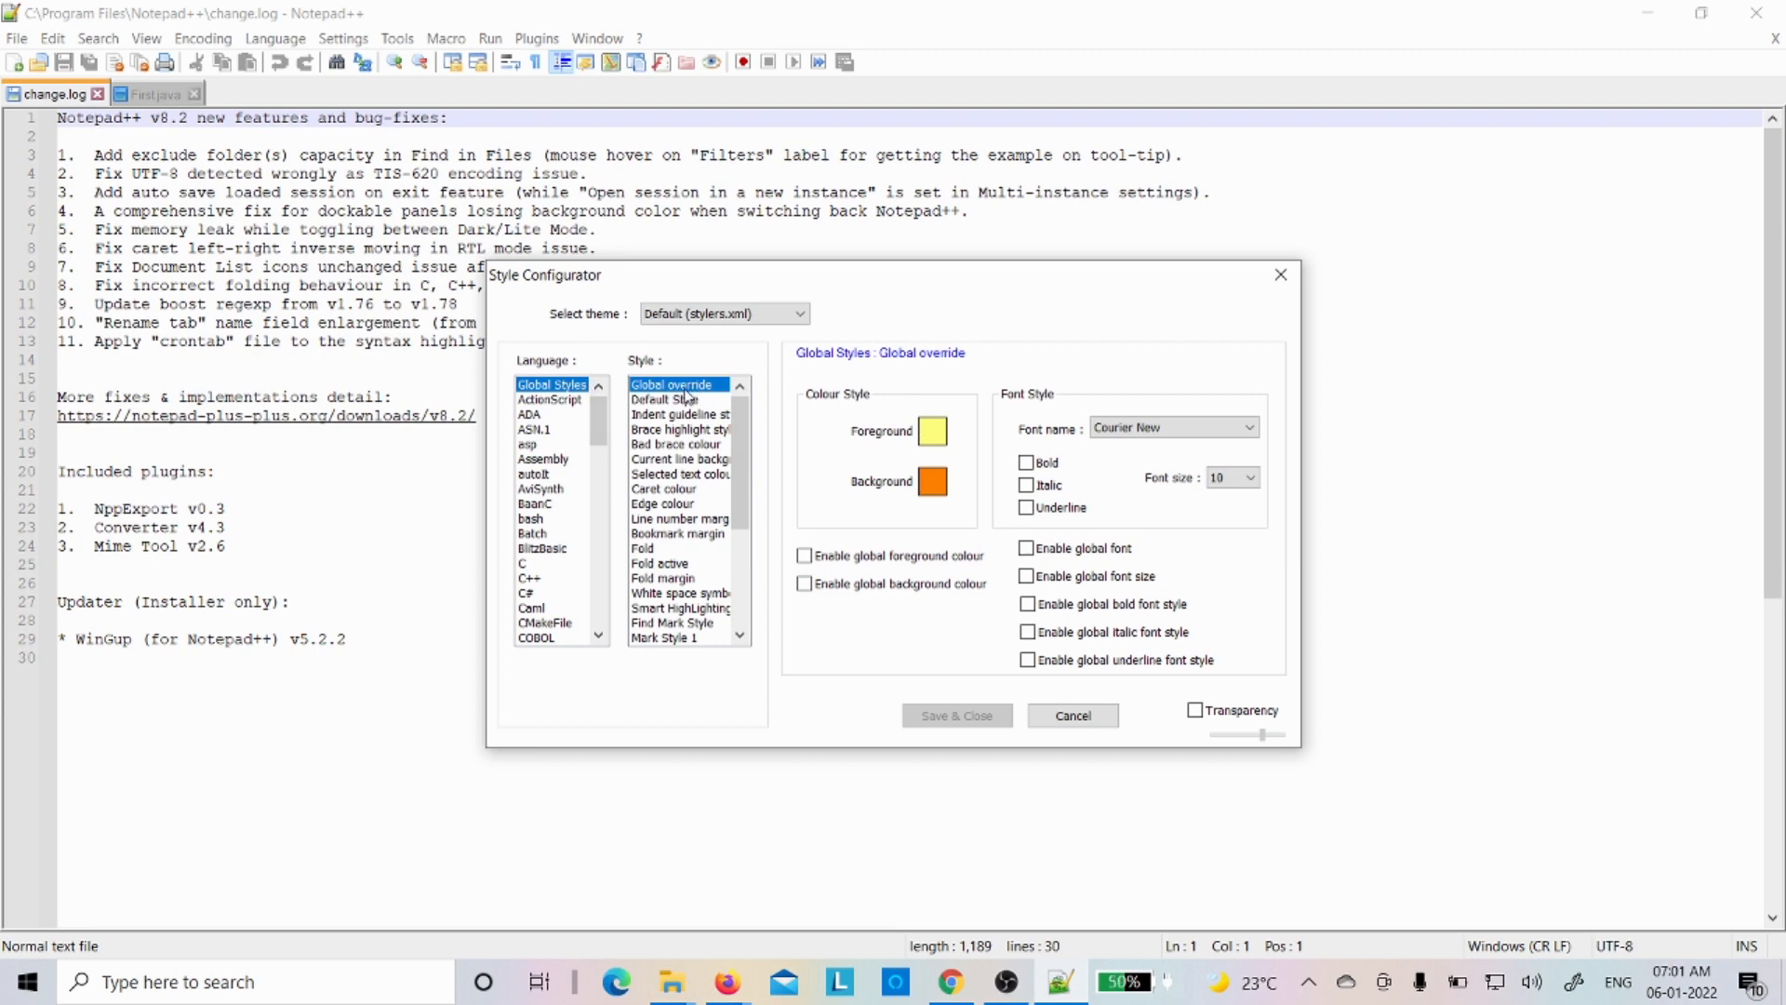
click(1232, 484)
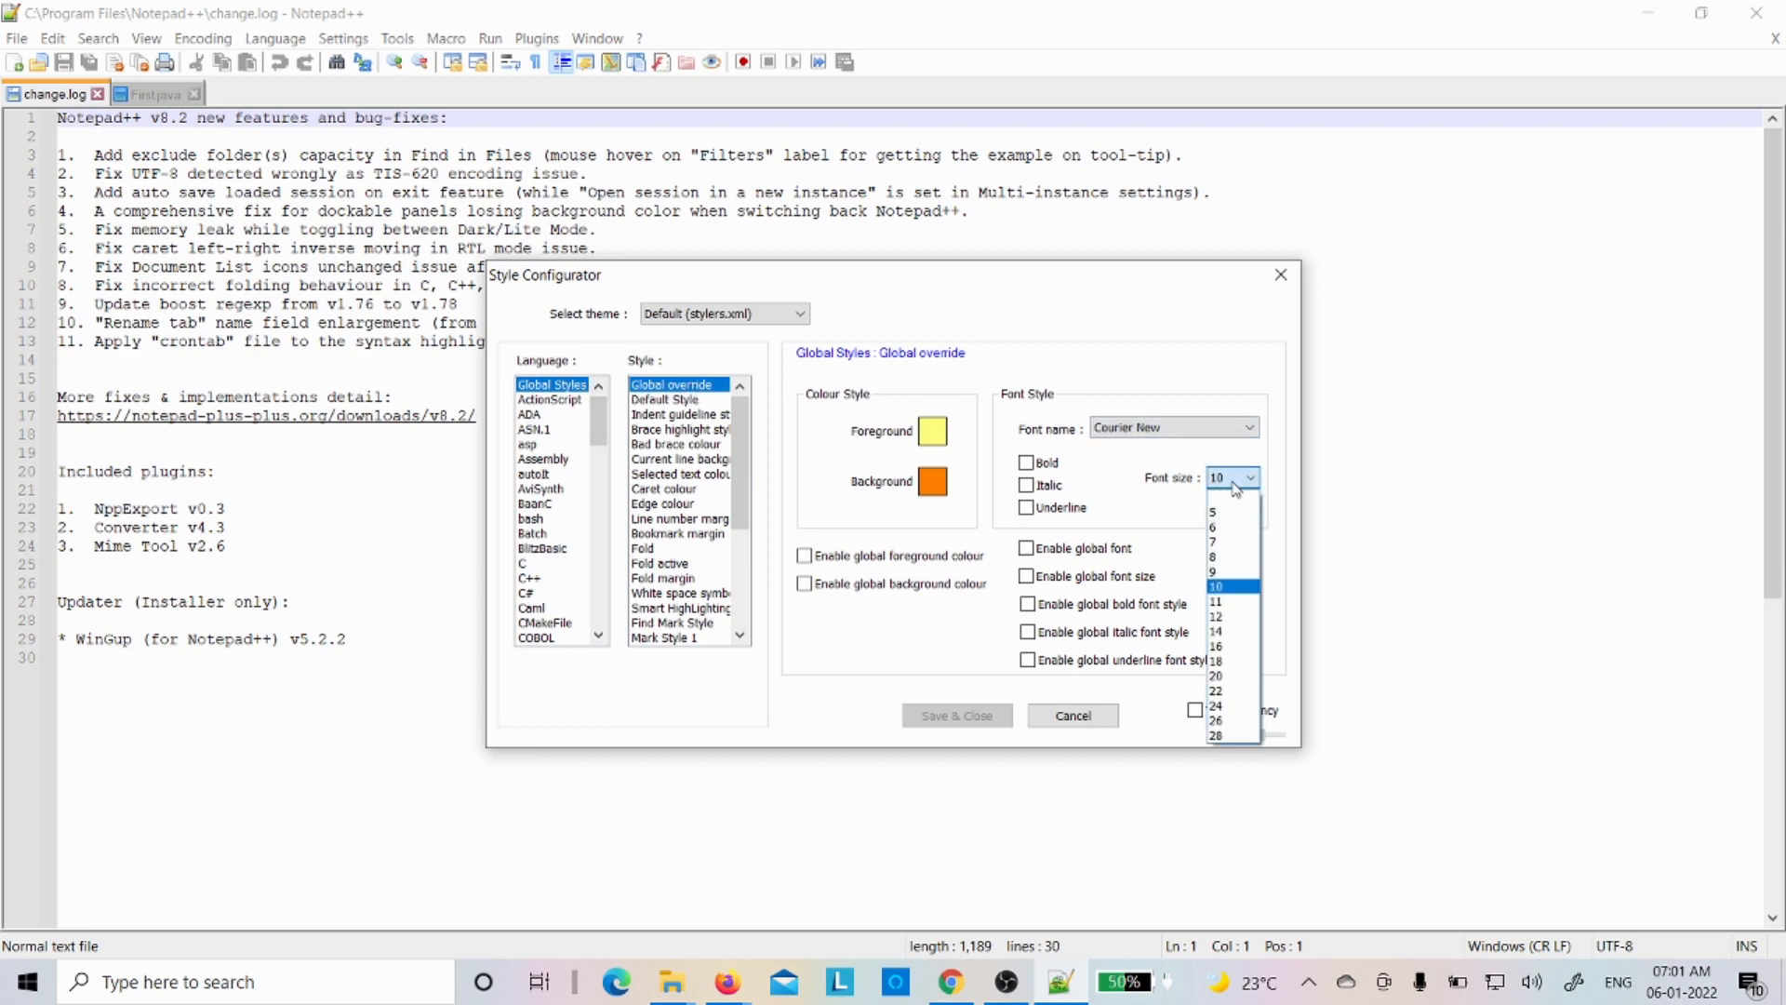
click(1235, 662)
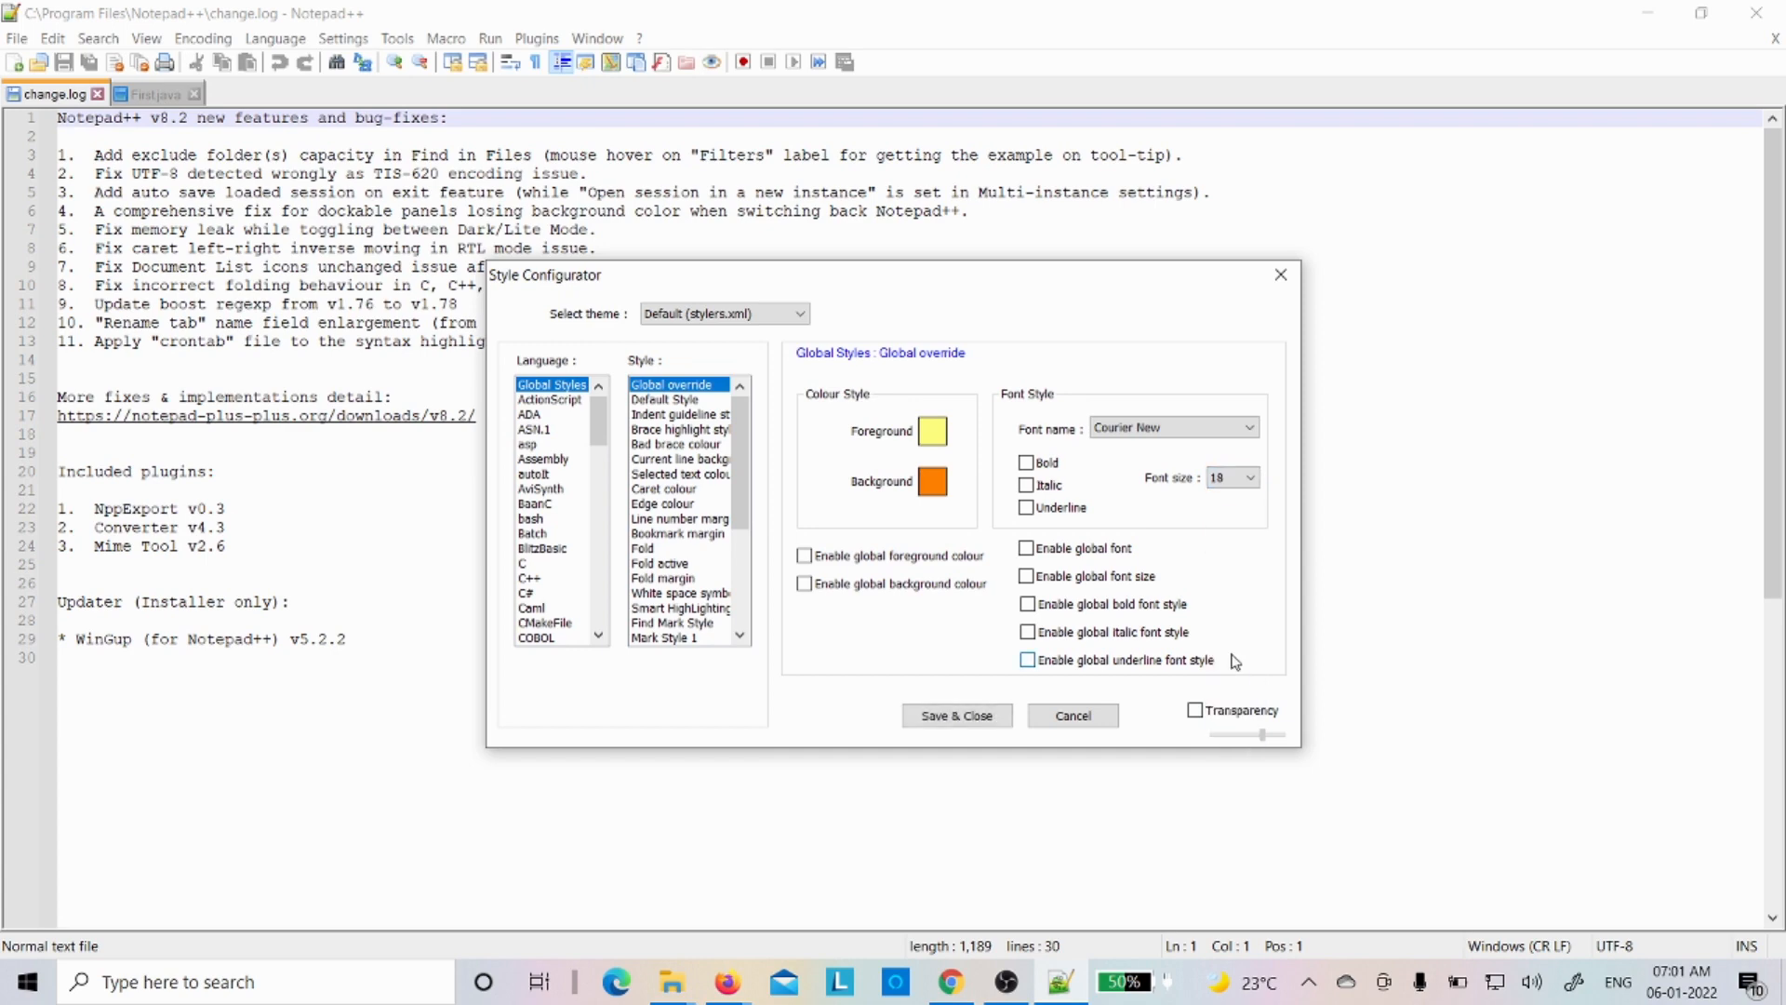
click(977, 719)
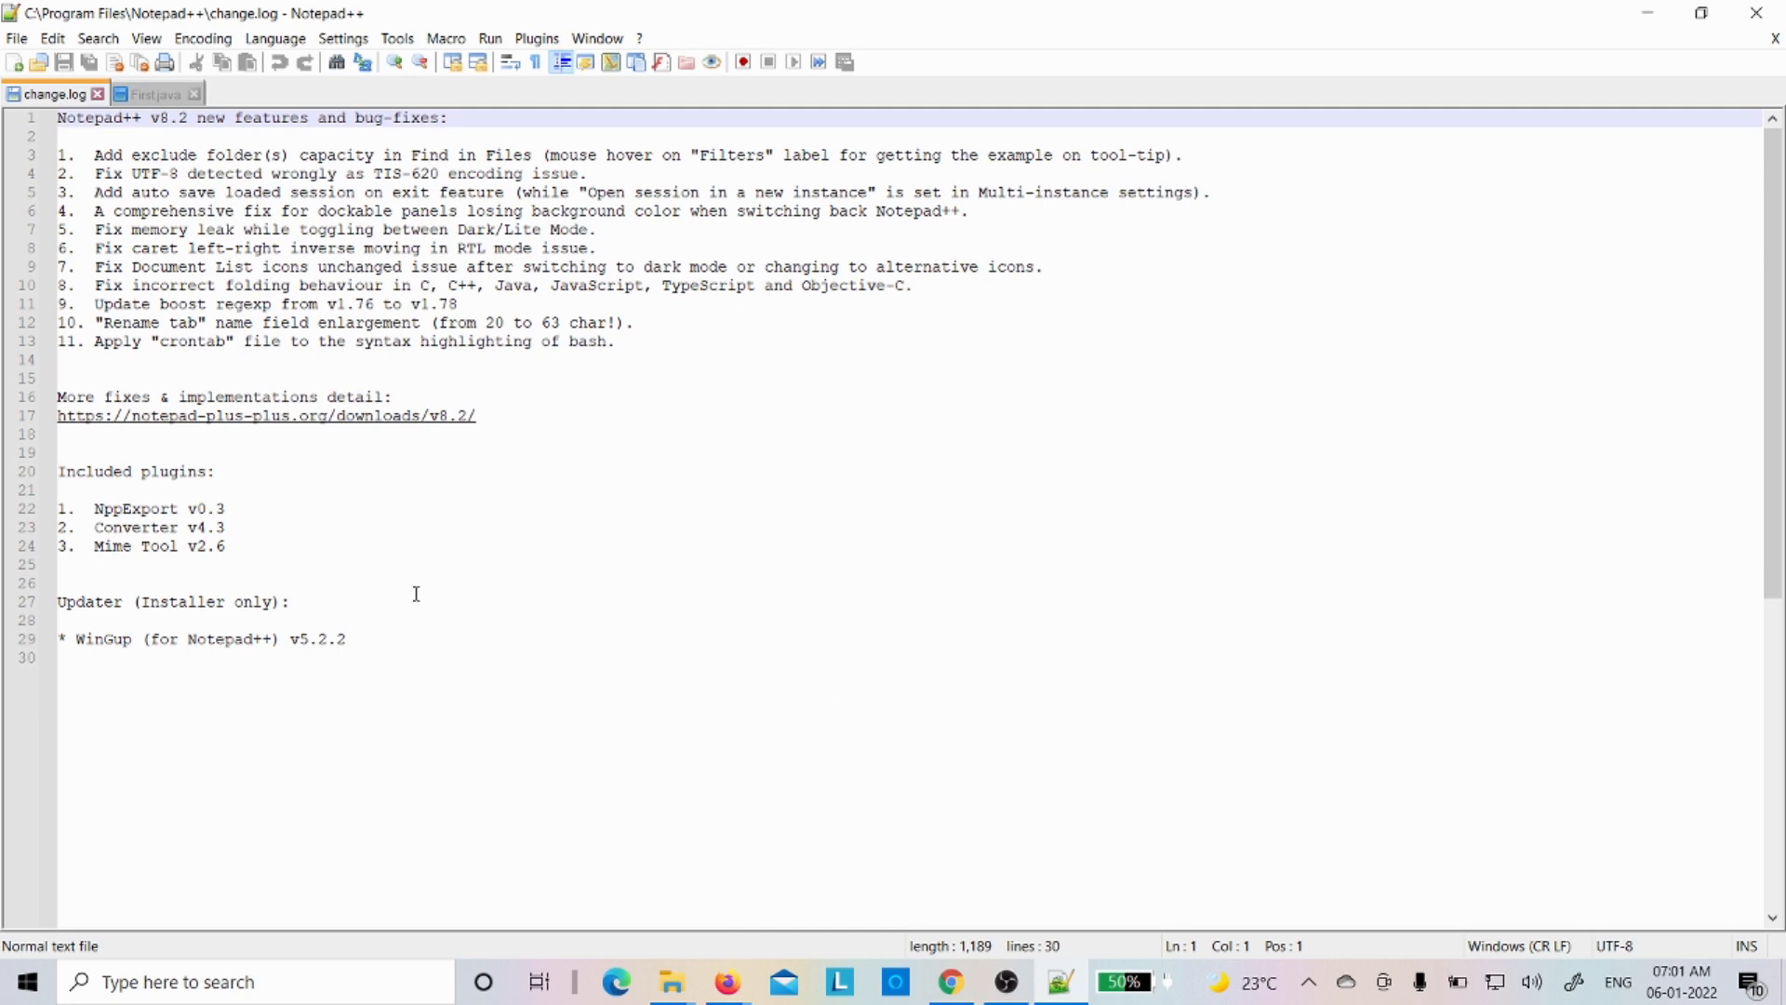
In the Style Configurator, set the Global Styles Default Style font size to 20 and save it
drag(418, 619, 183, 190)
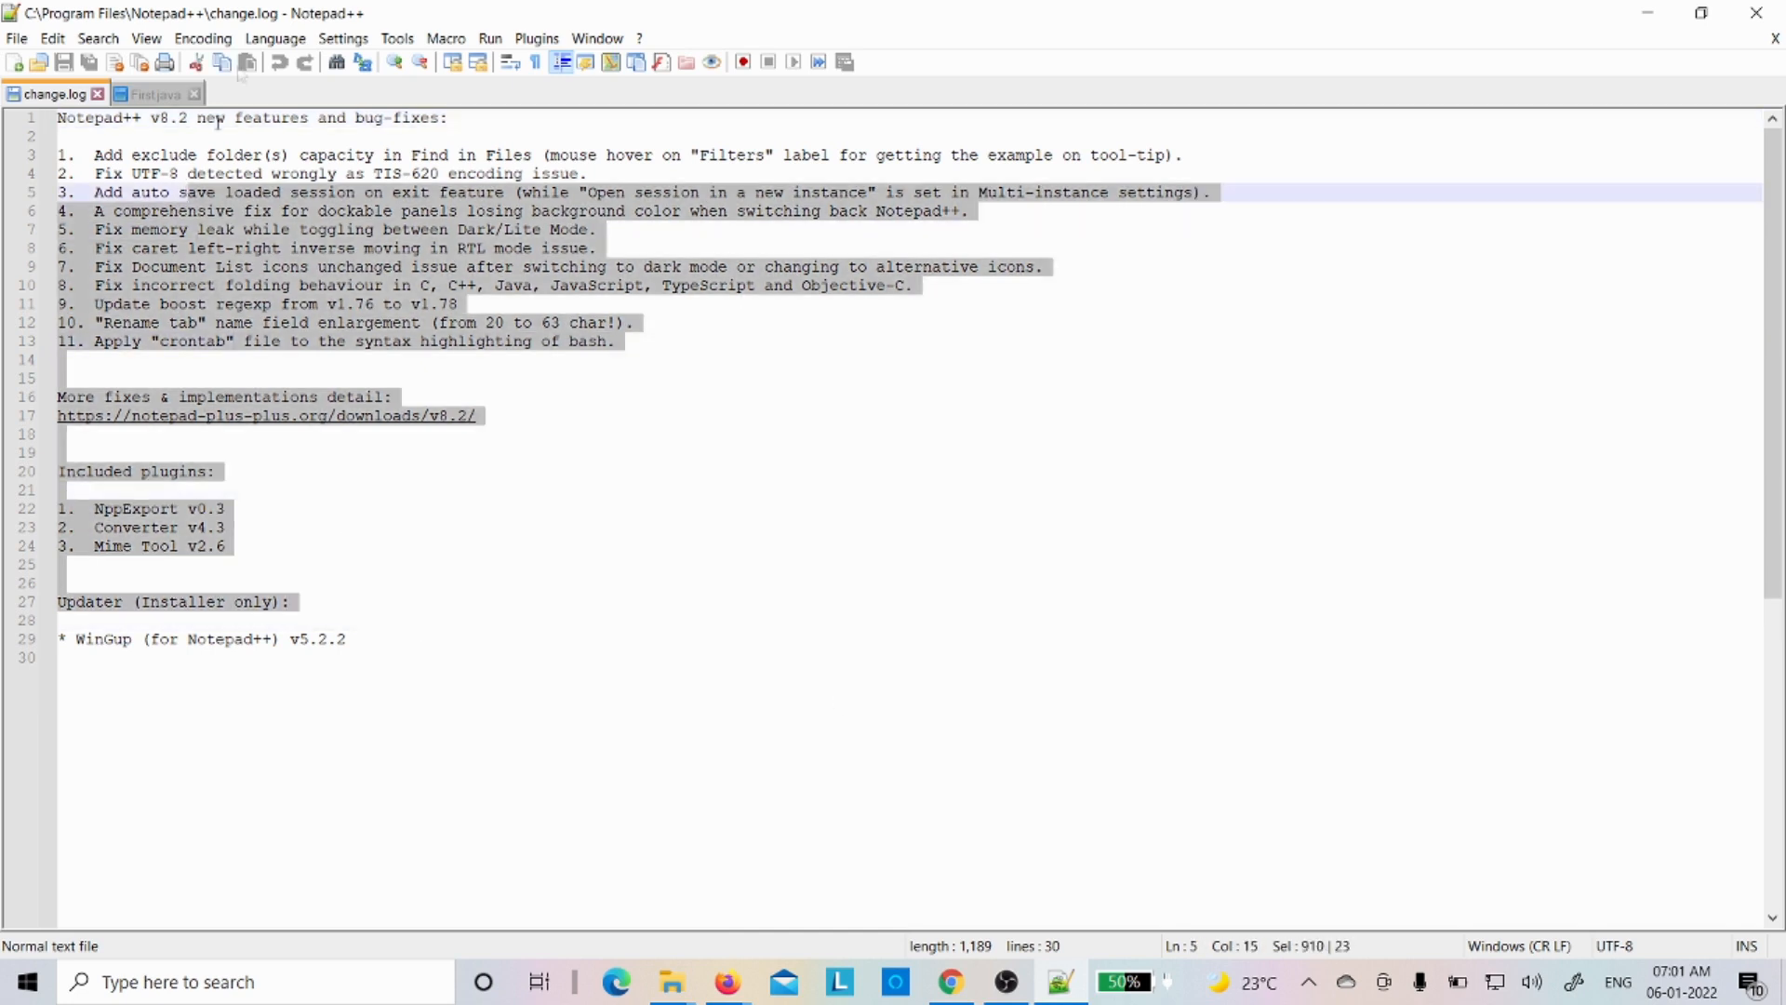
click(343, 38)
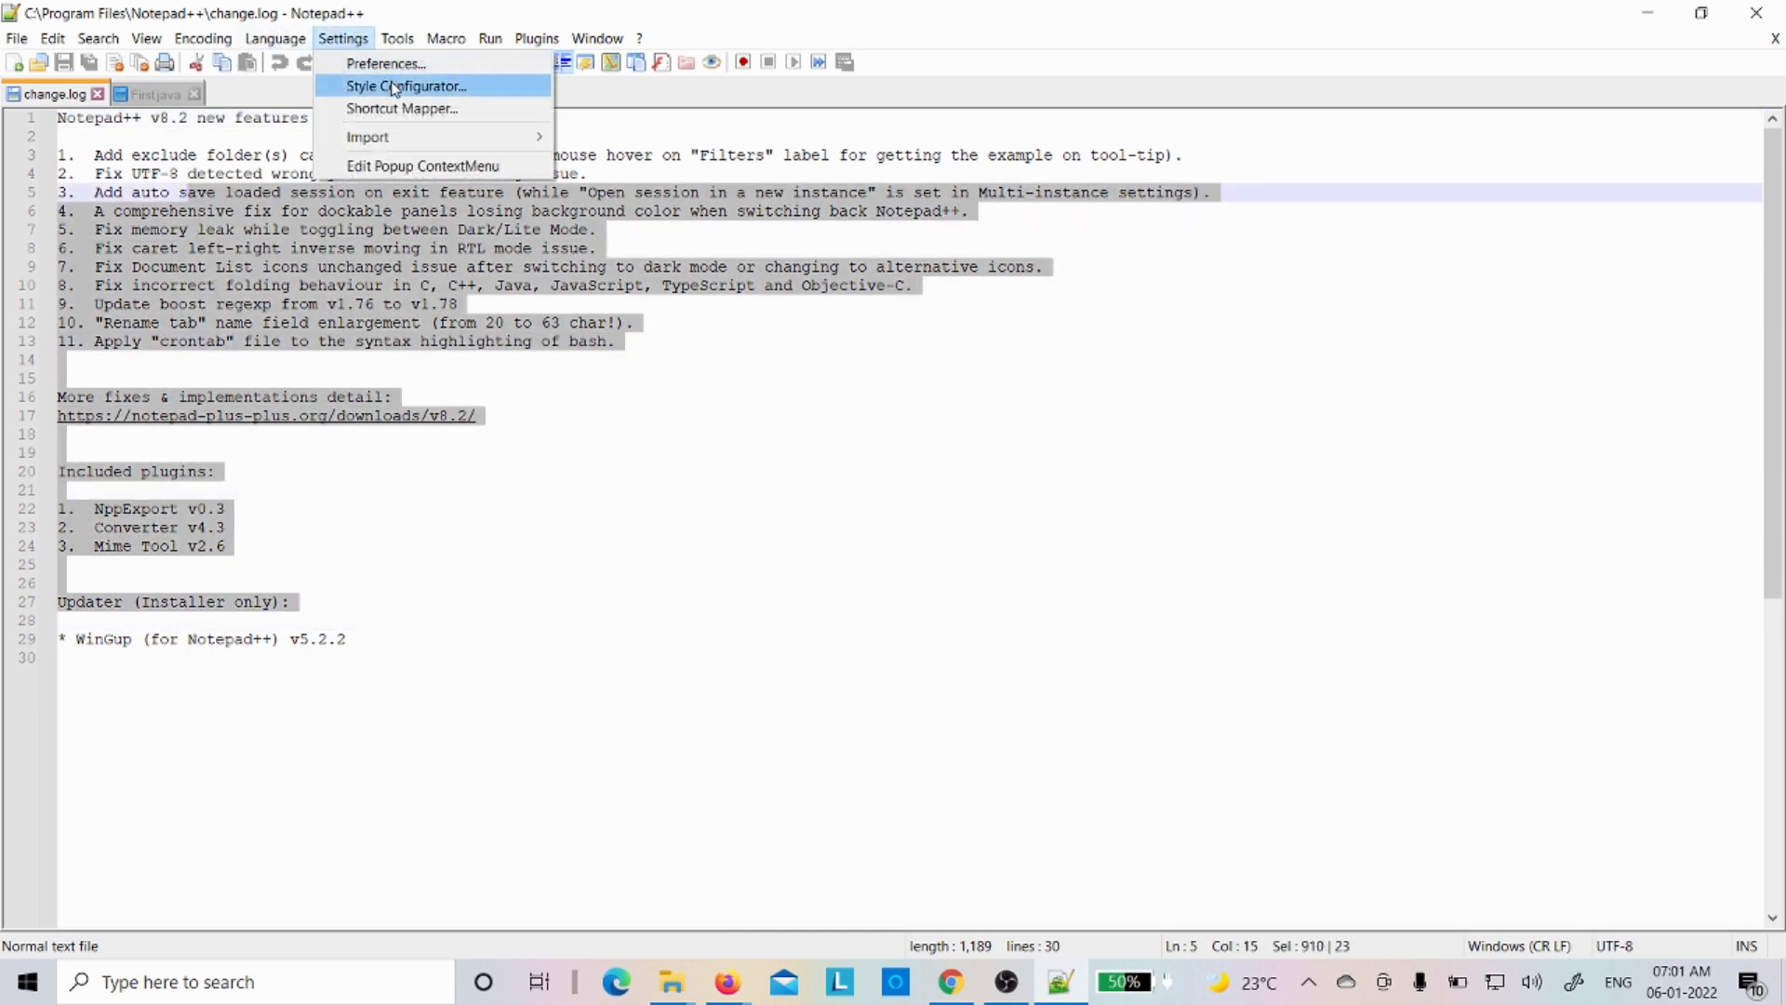
click(395, 89)
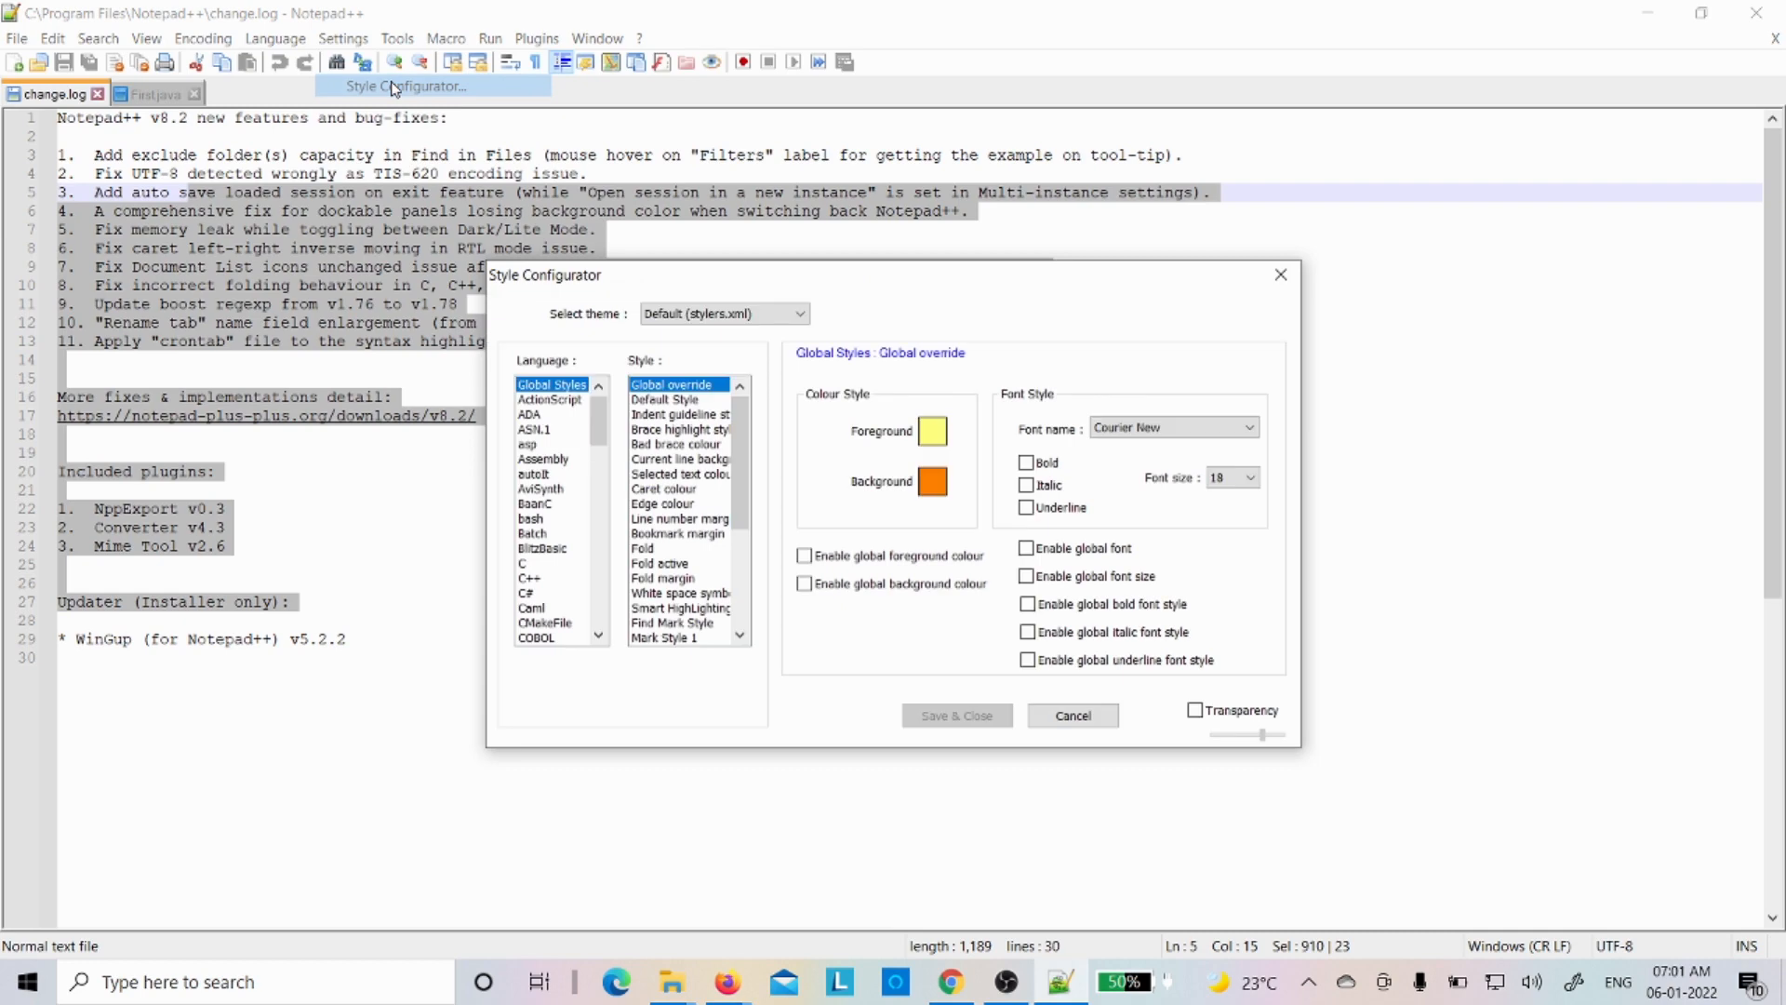
click(648, 402)
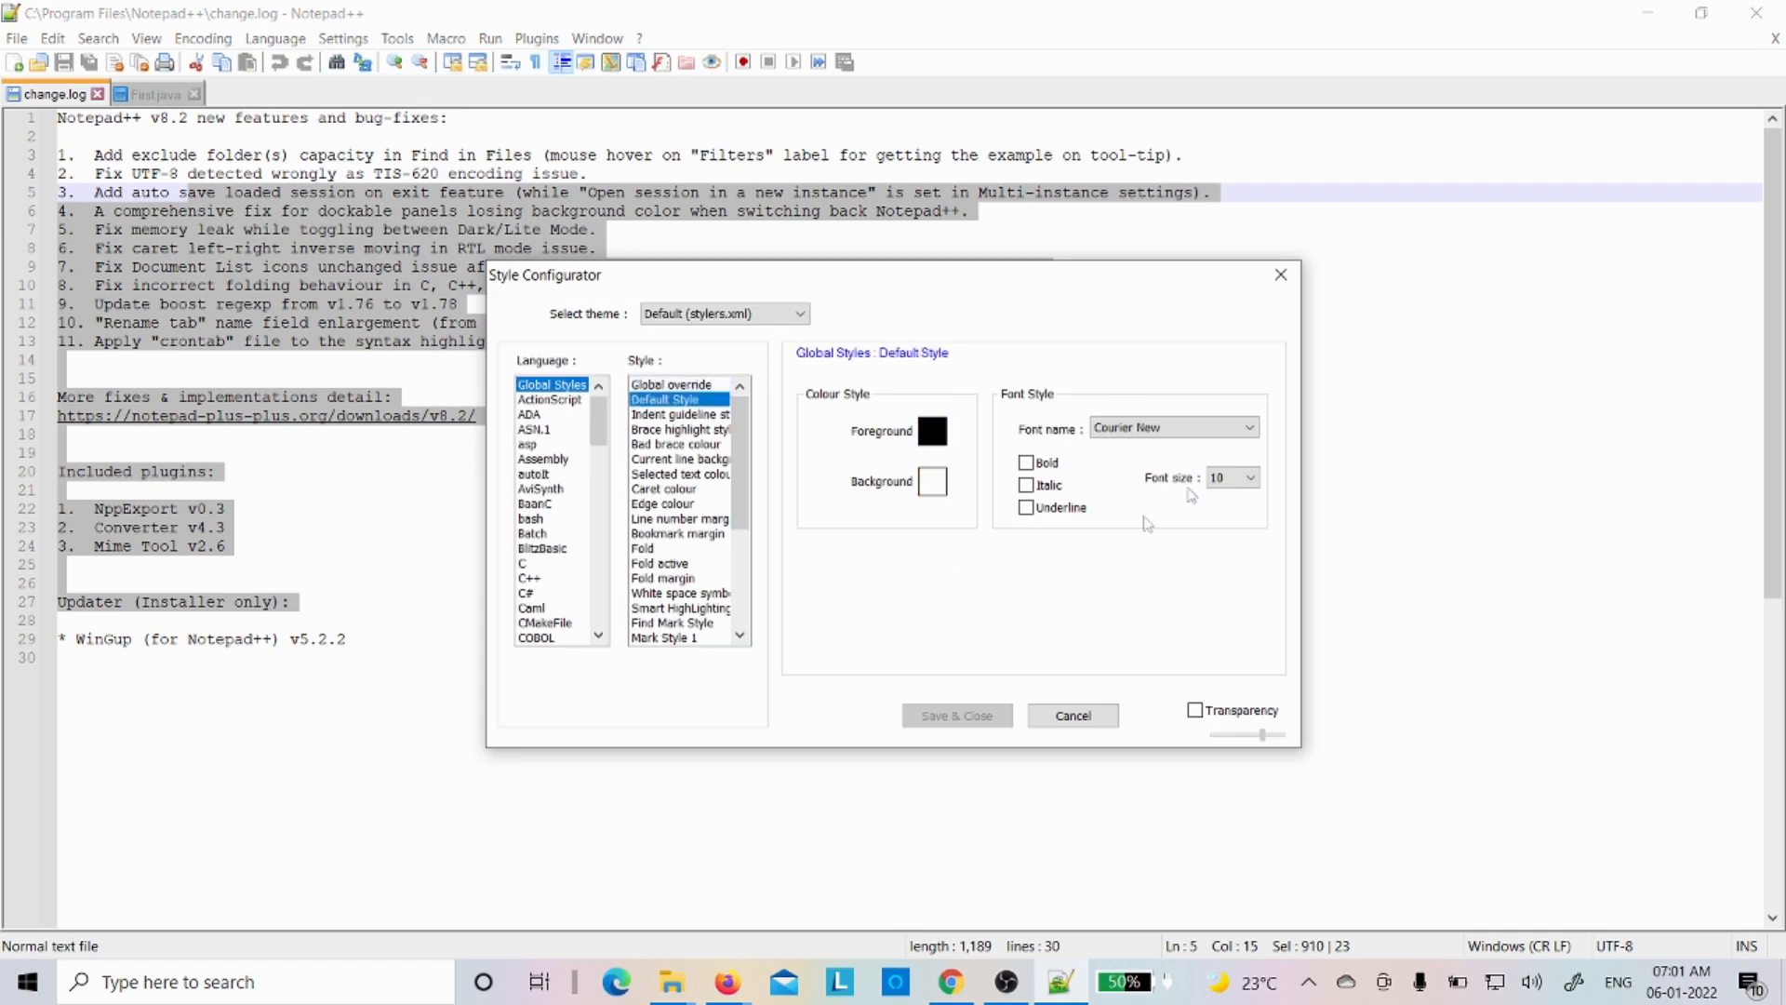
click(1232, 478)
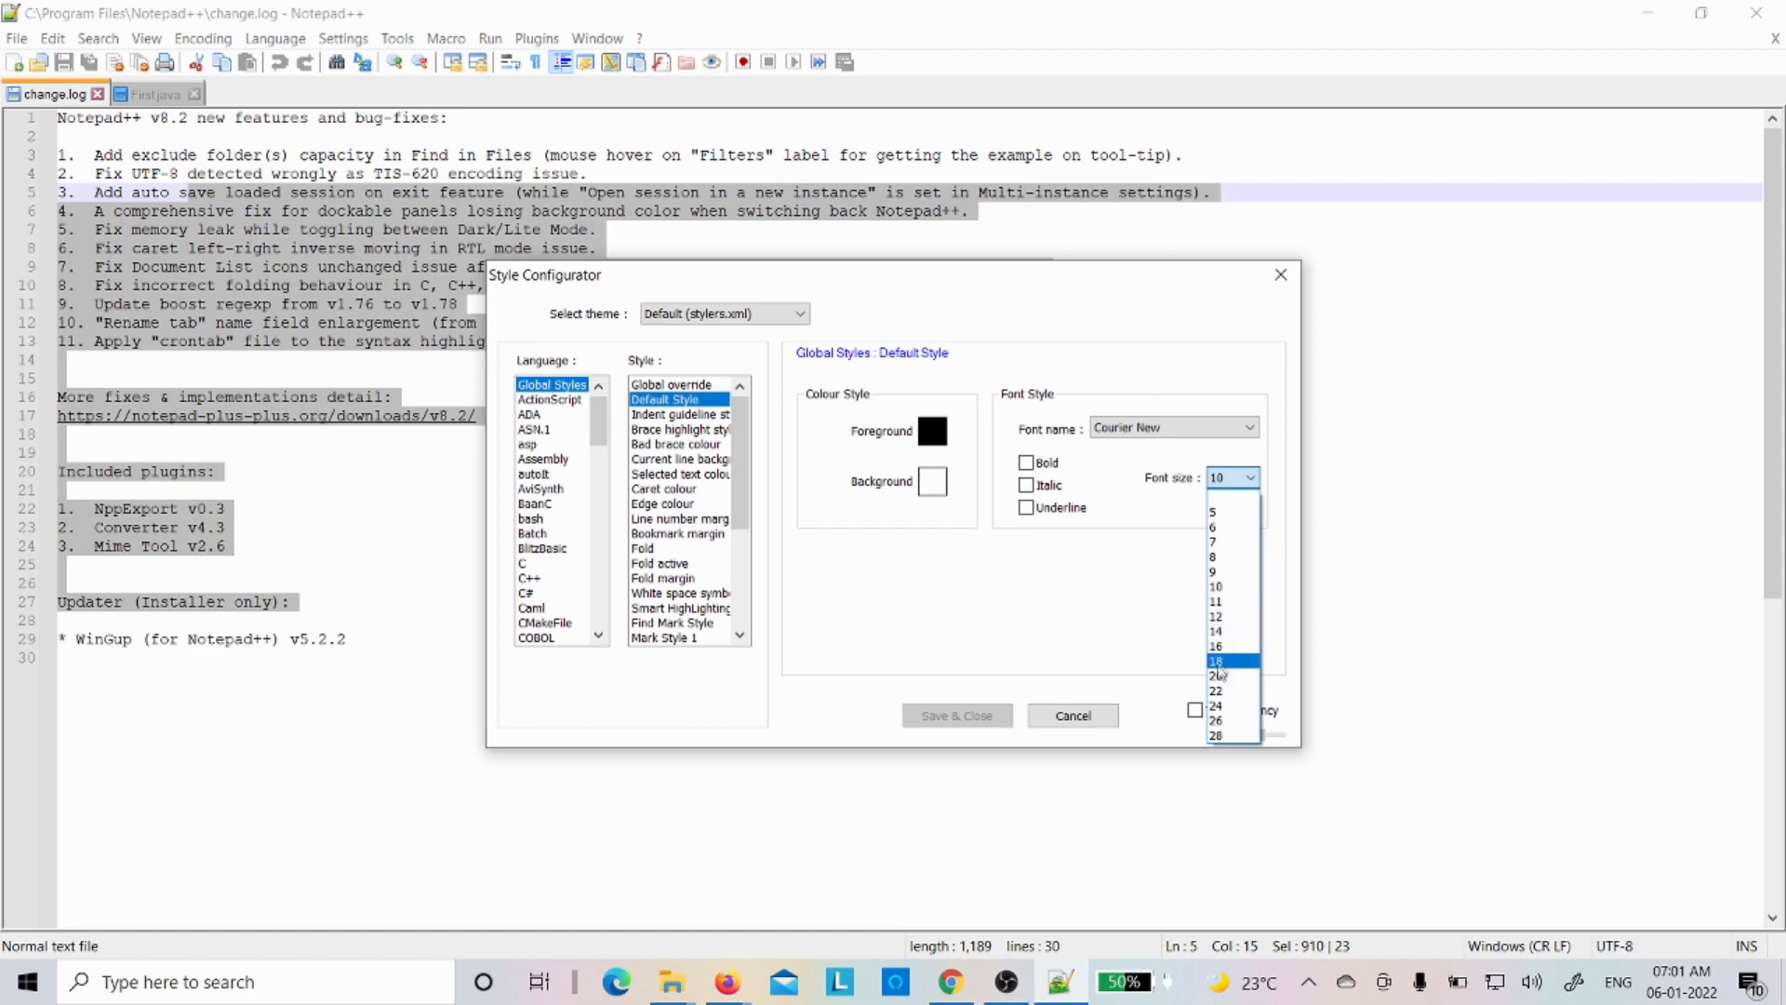
click(1222, 663)
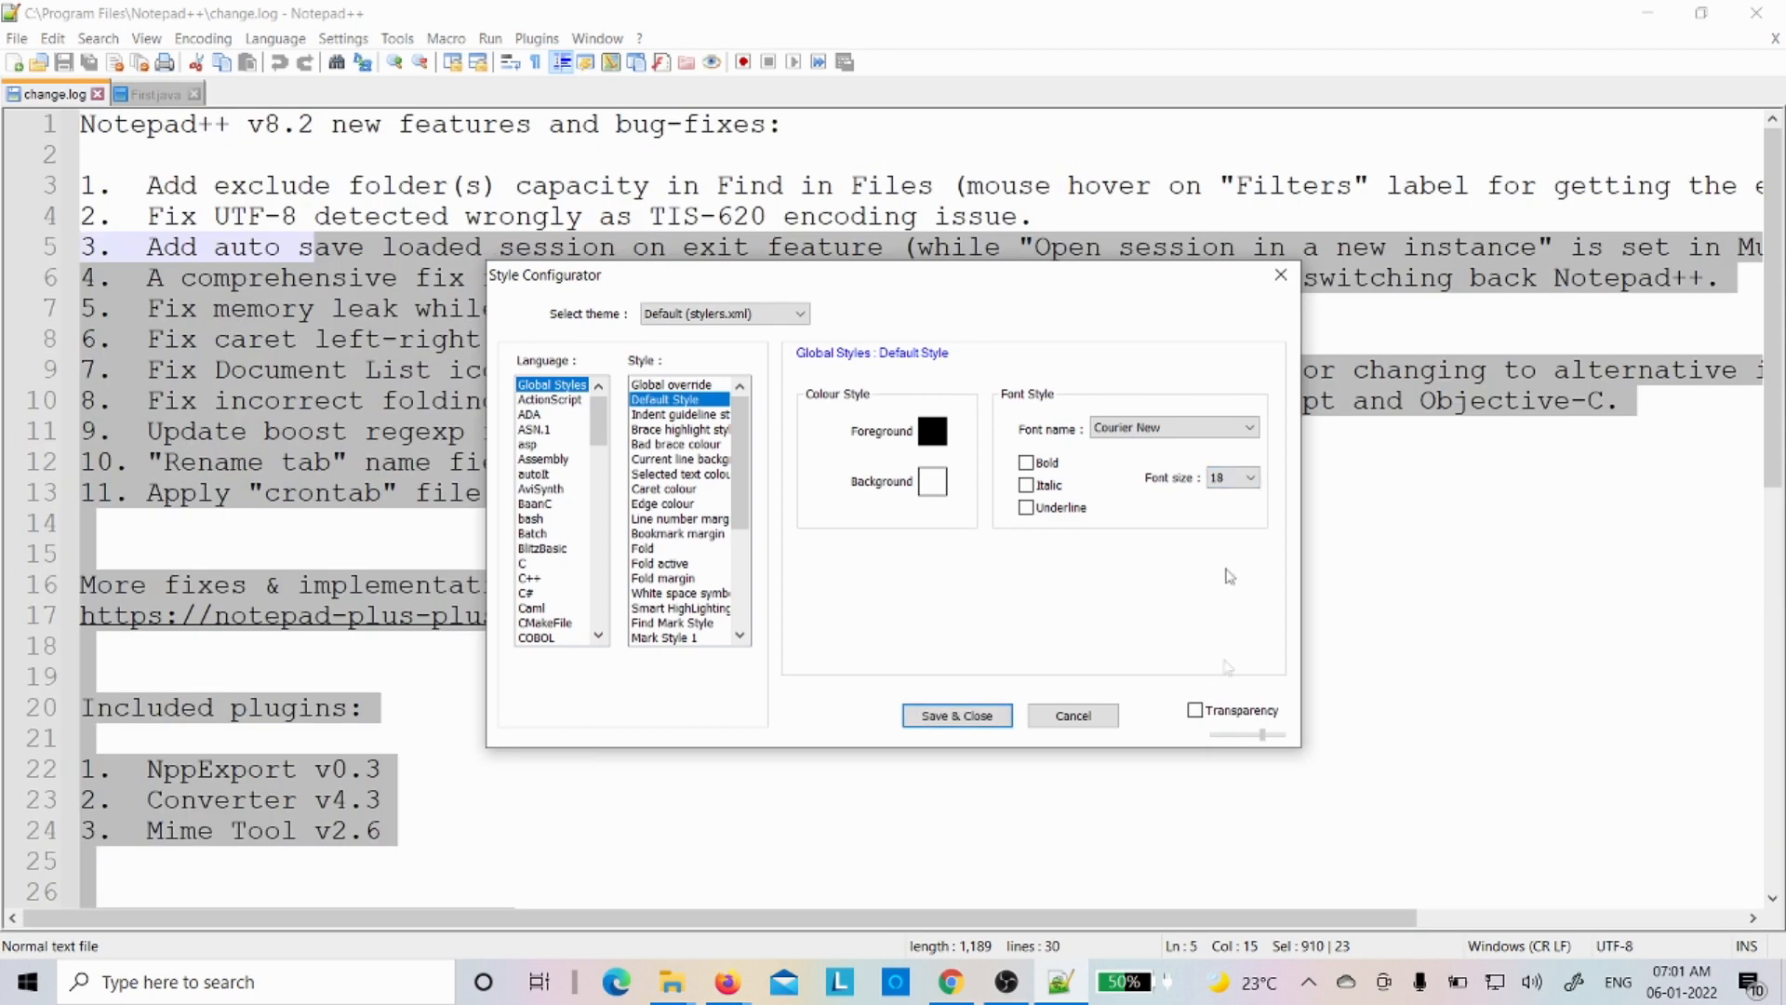
click(1237, 478)
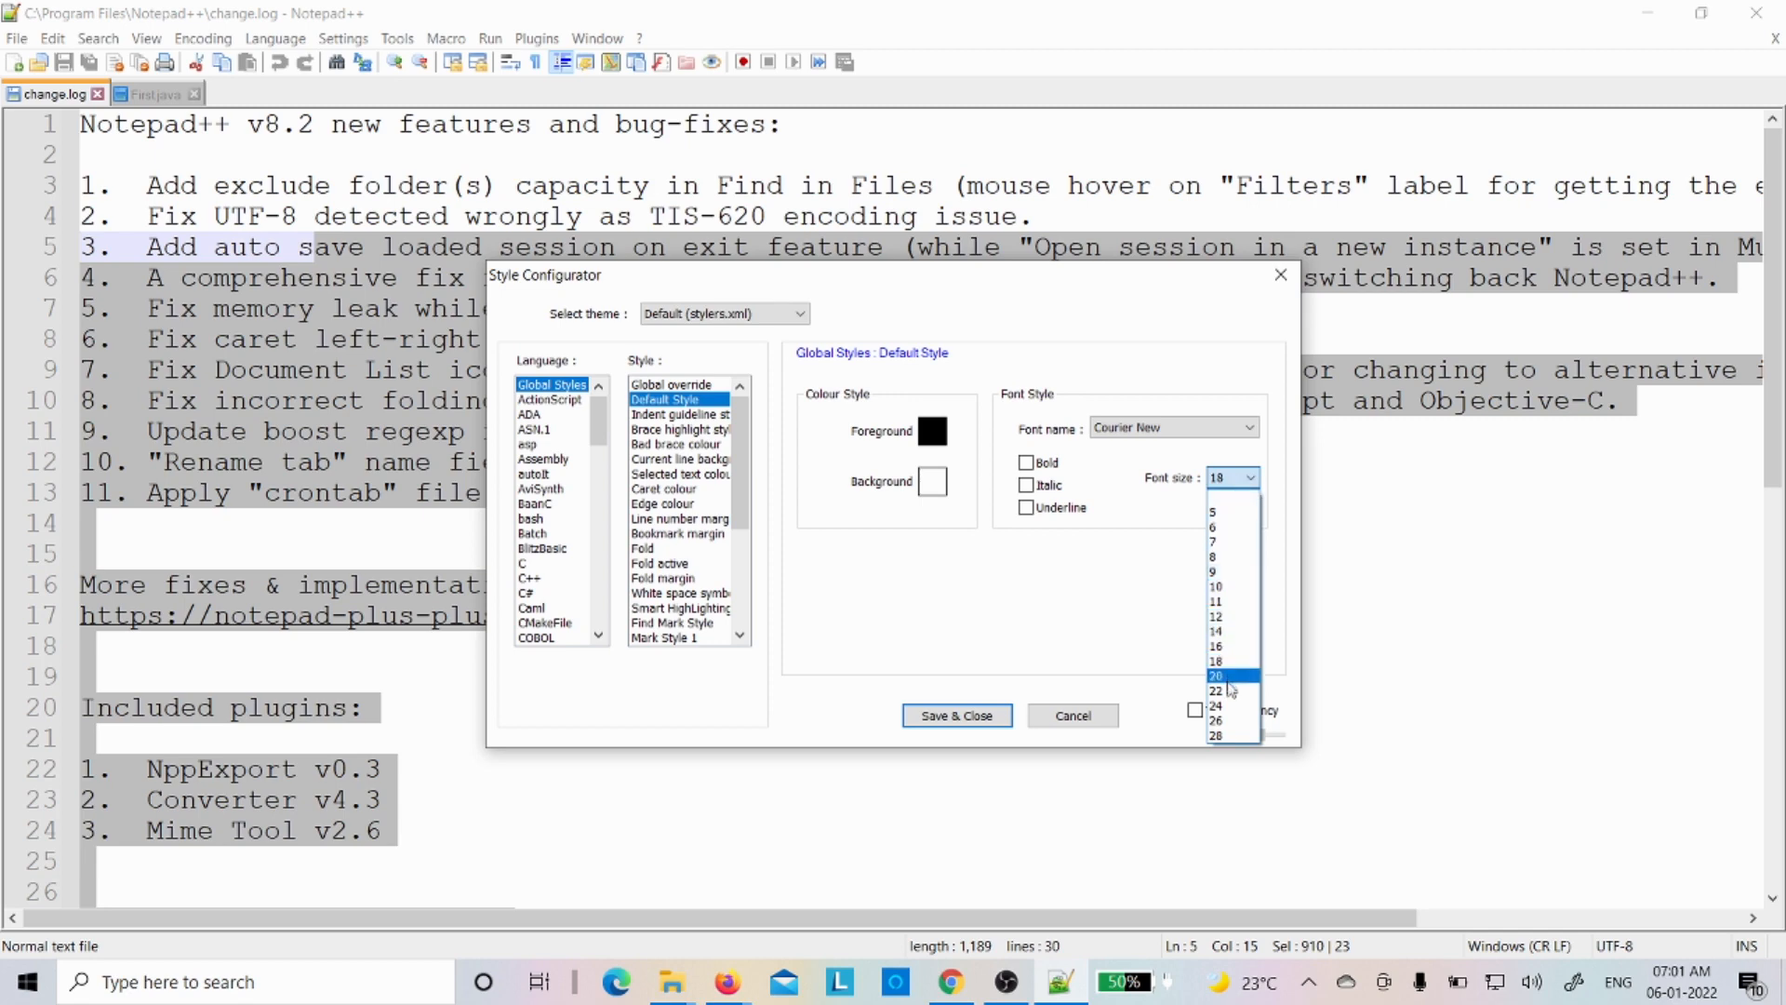
click(1223, 676)
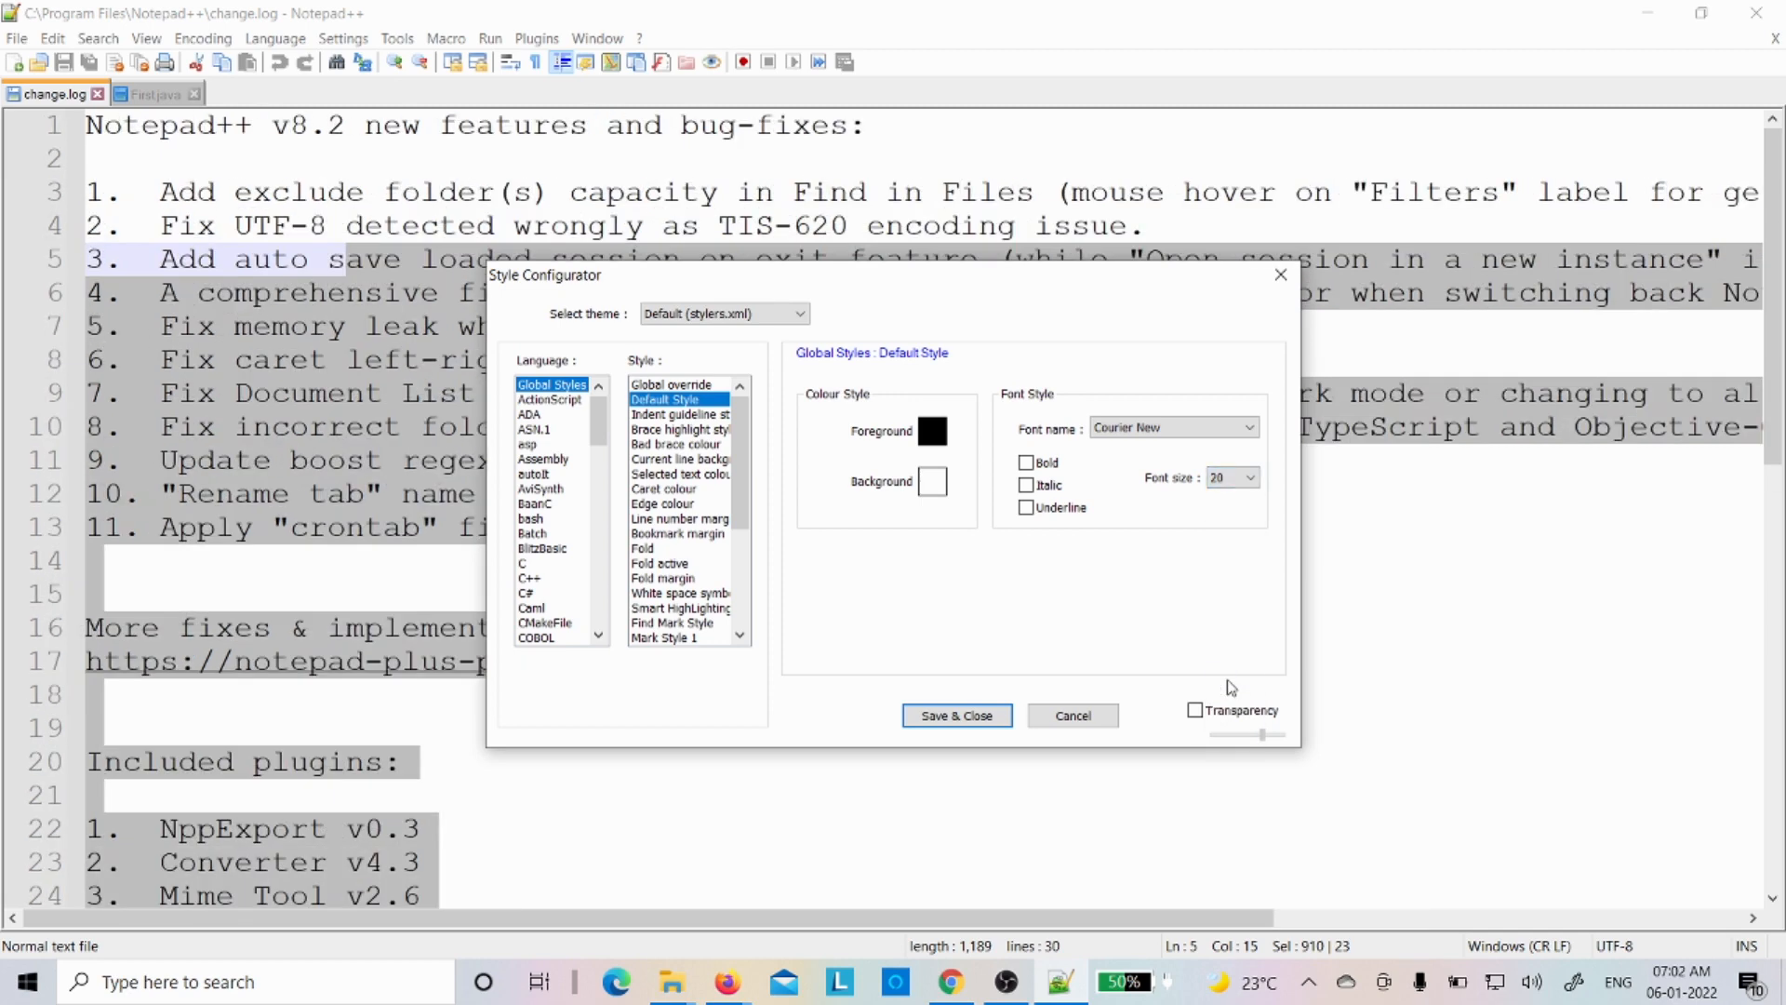
click(977, 717)
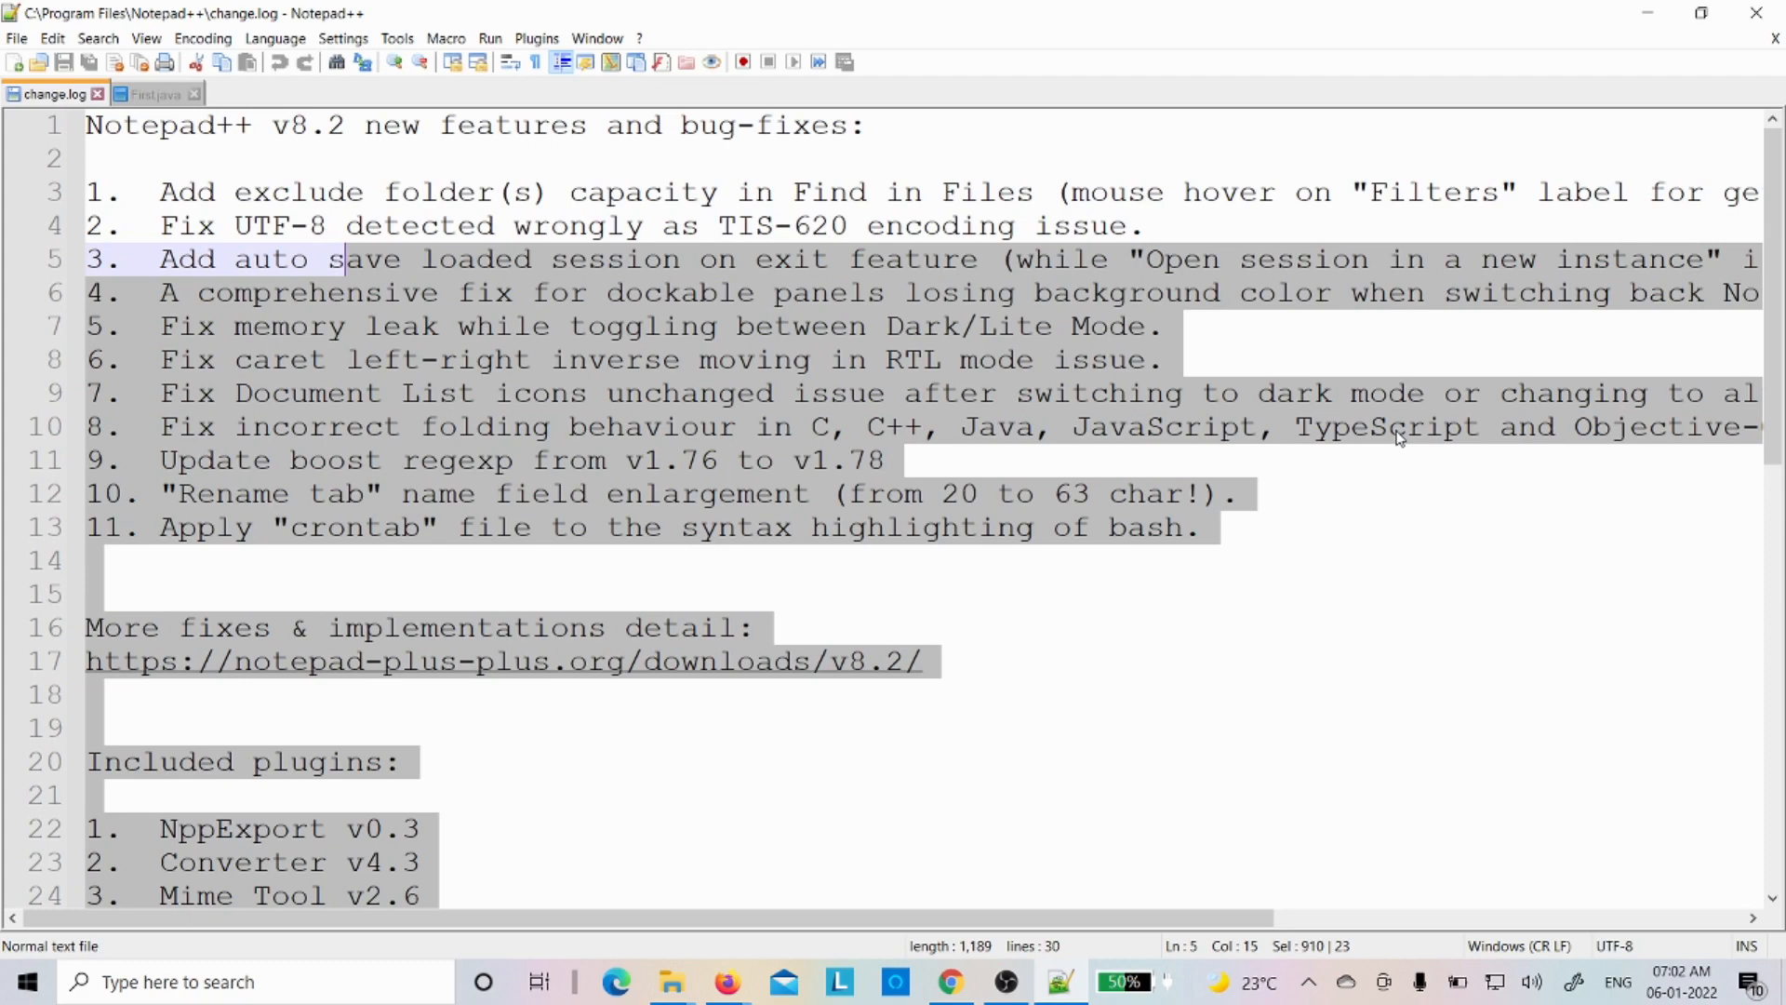
Show the desktop, open the First source file in Notepad to view its code, and close it
key(super+d)
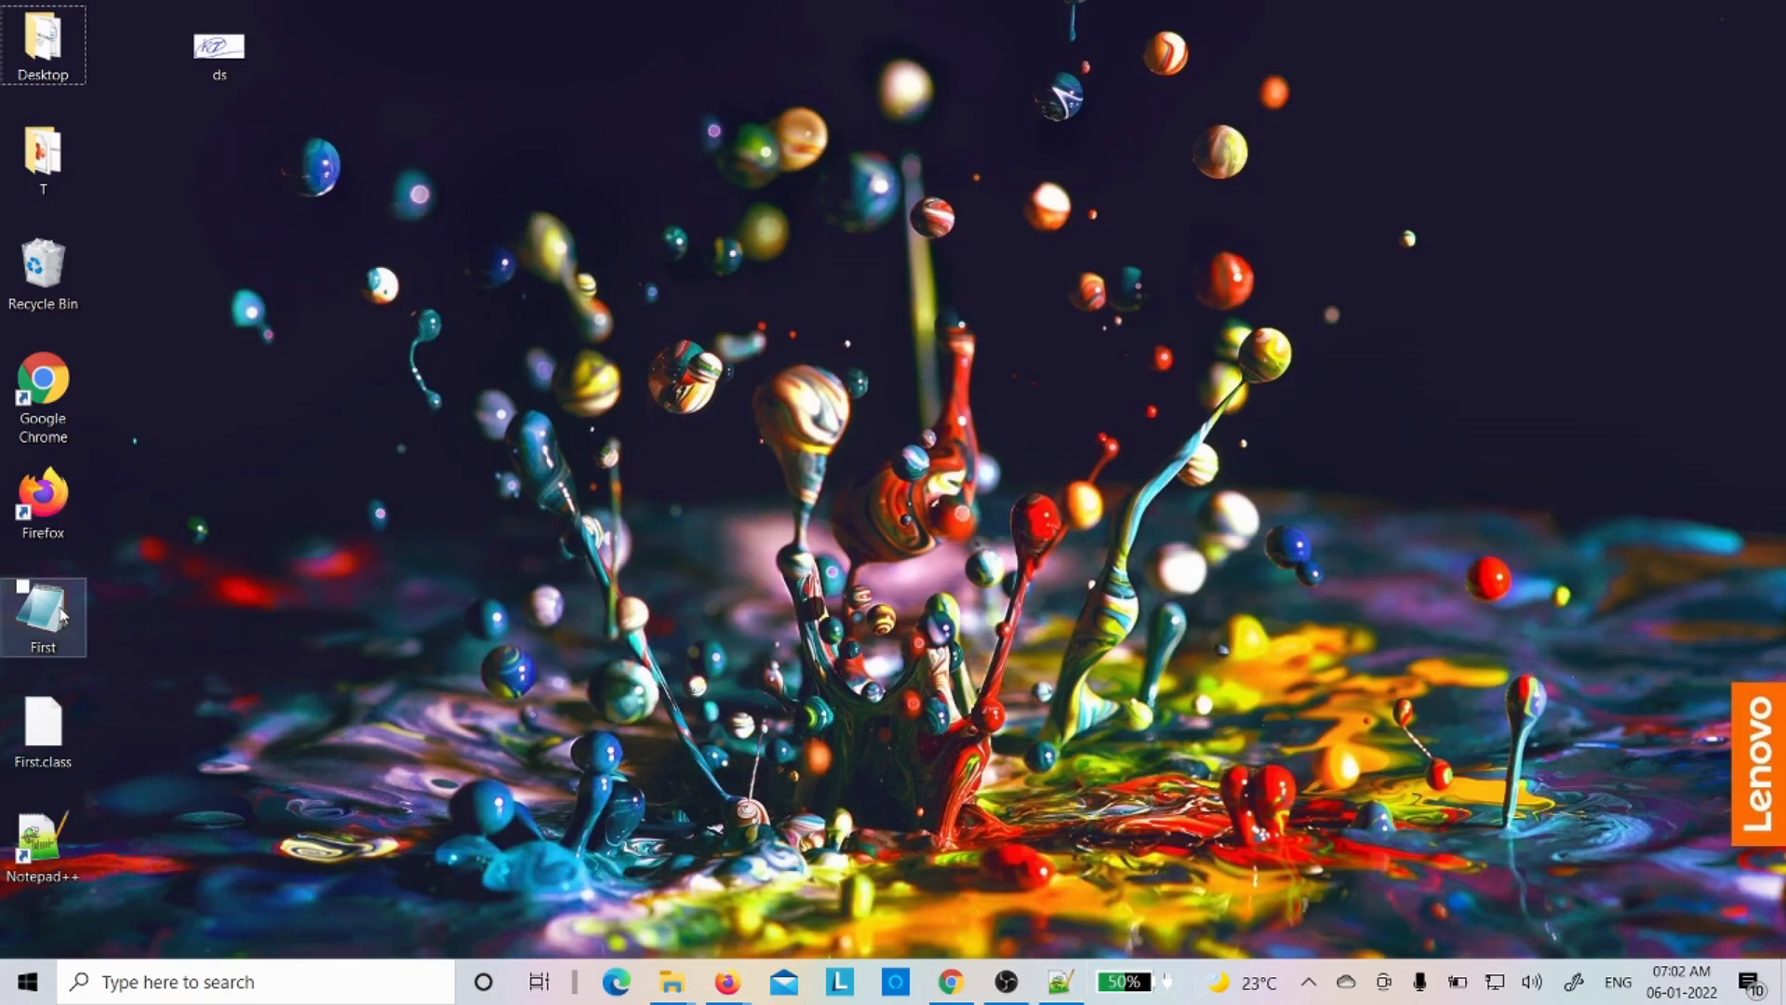
double_click(58, 614)
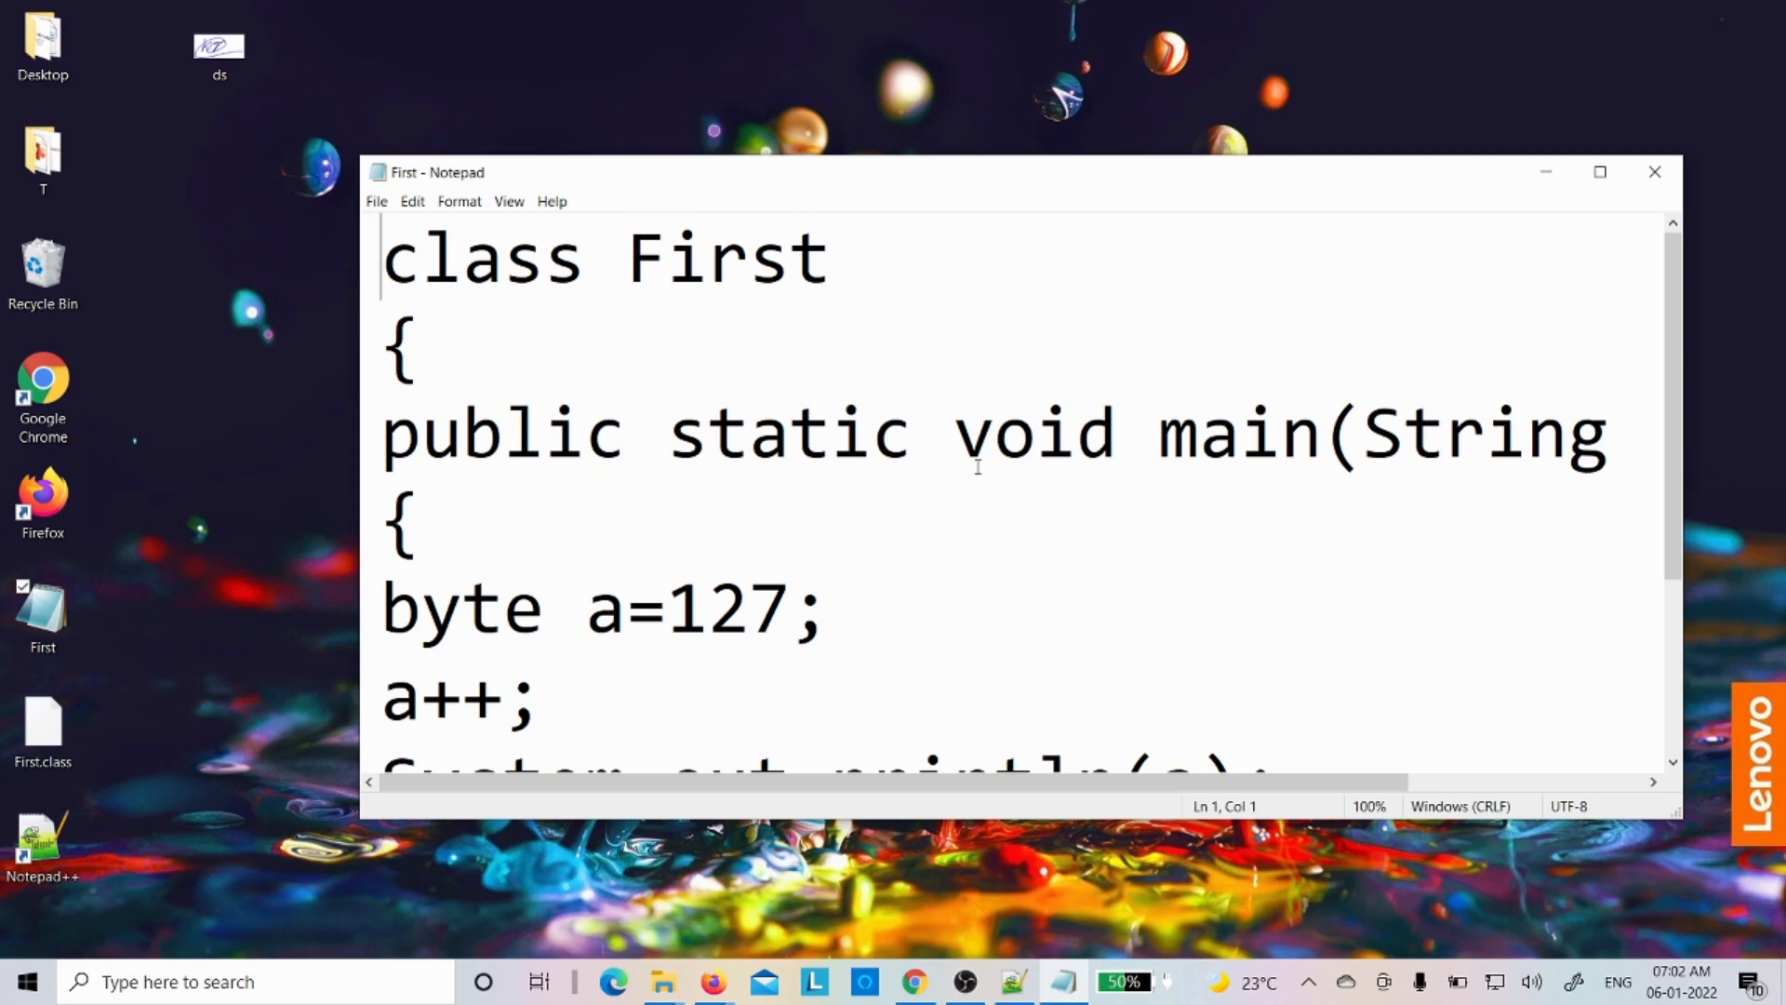
click(1657, 170)
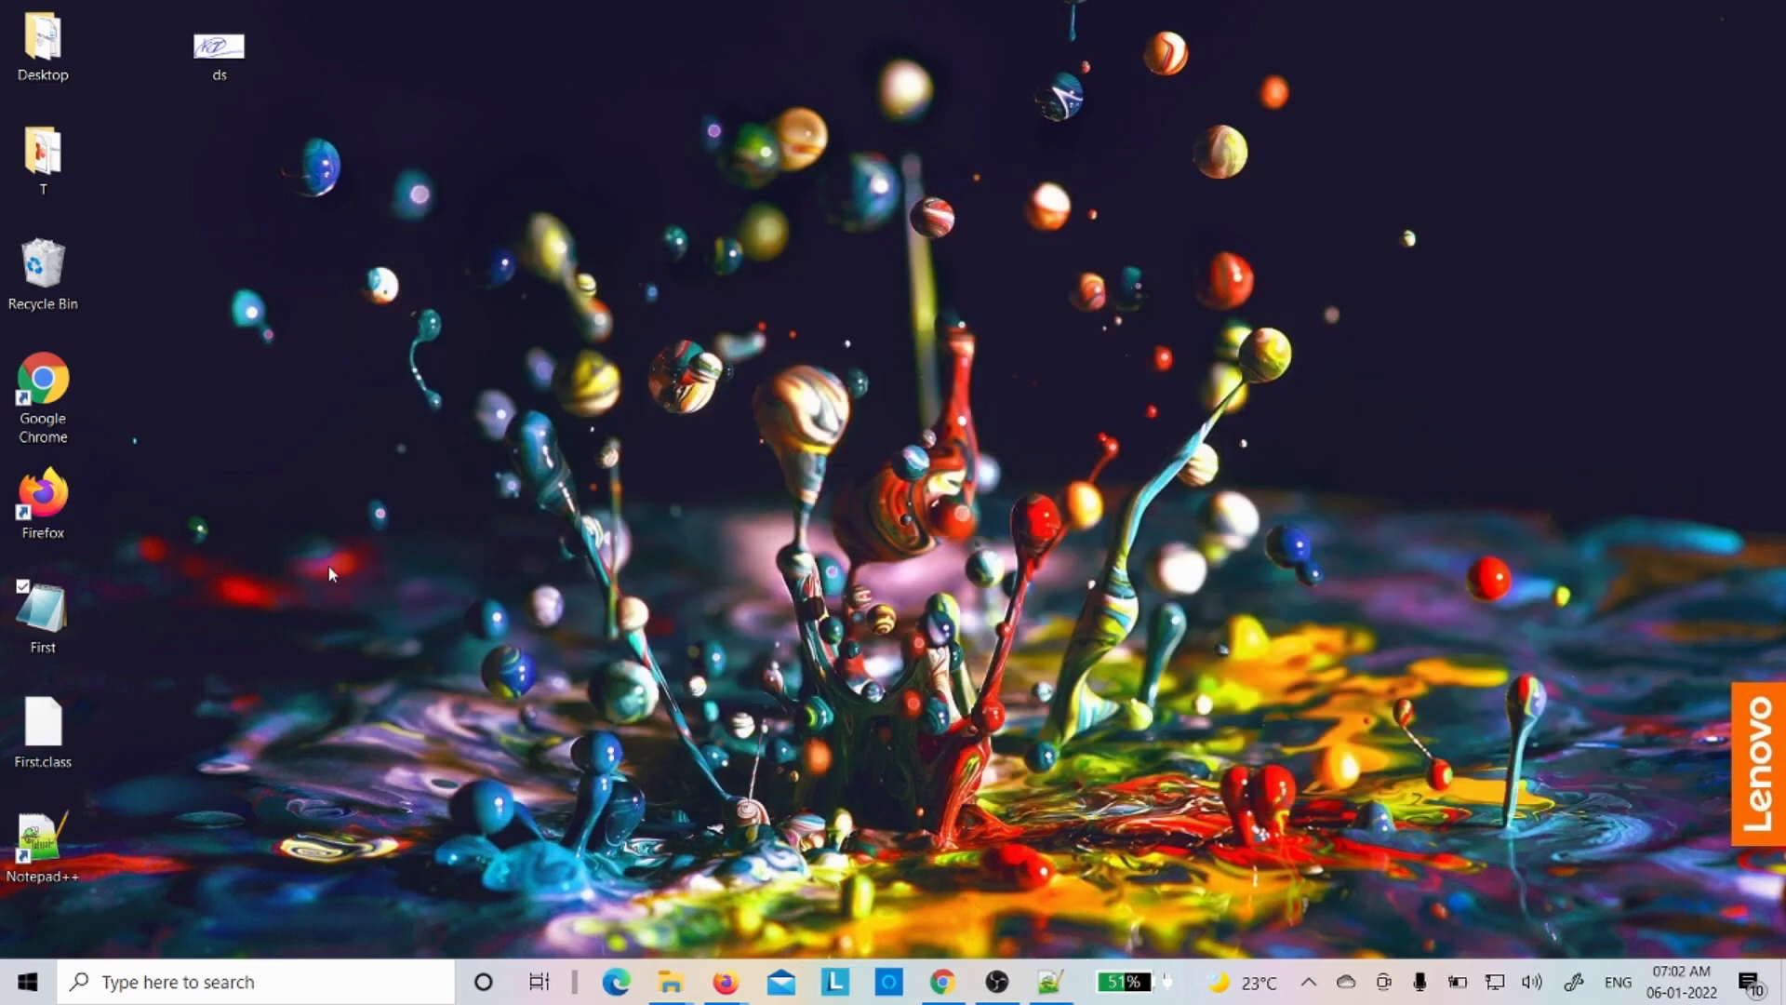
Open the desktop's First file for editing in Notepad++ and dismiss the blank pop-up window
right_click(61, 617)
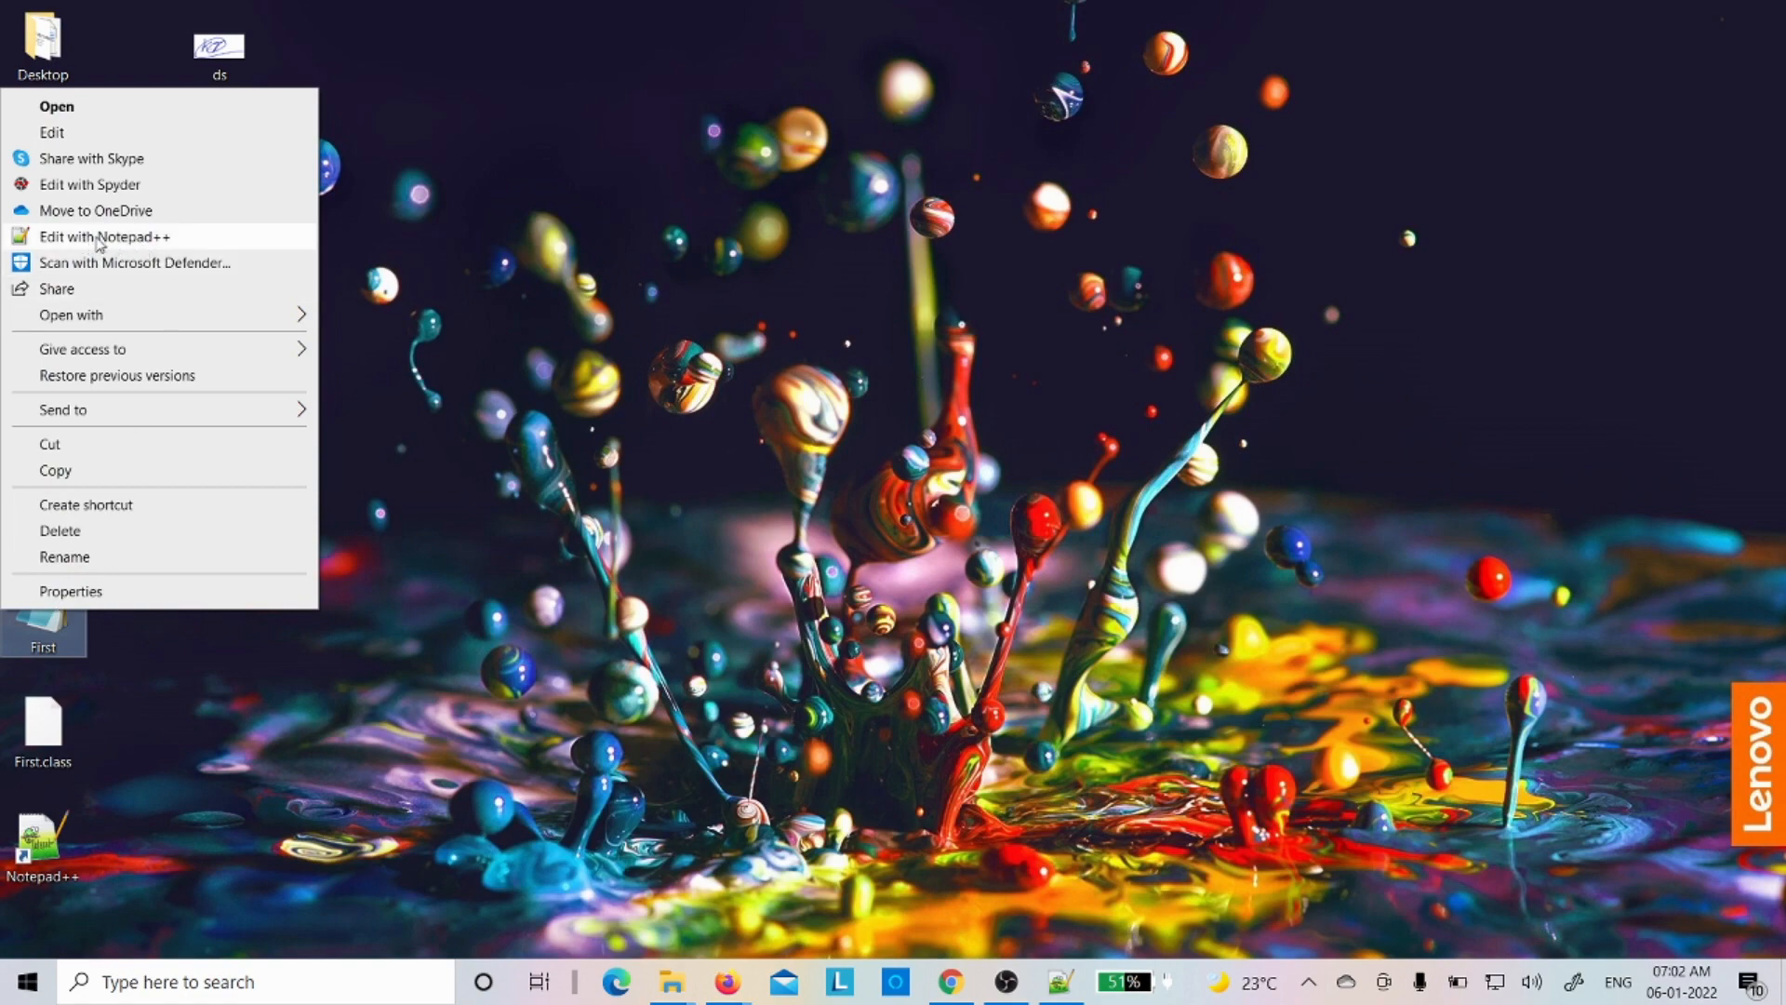
click(99, 243)
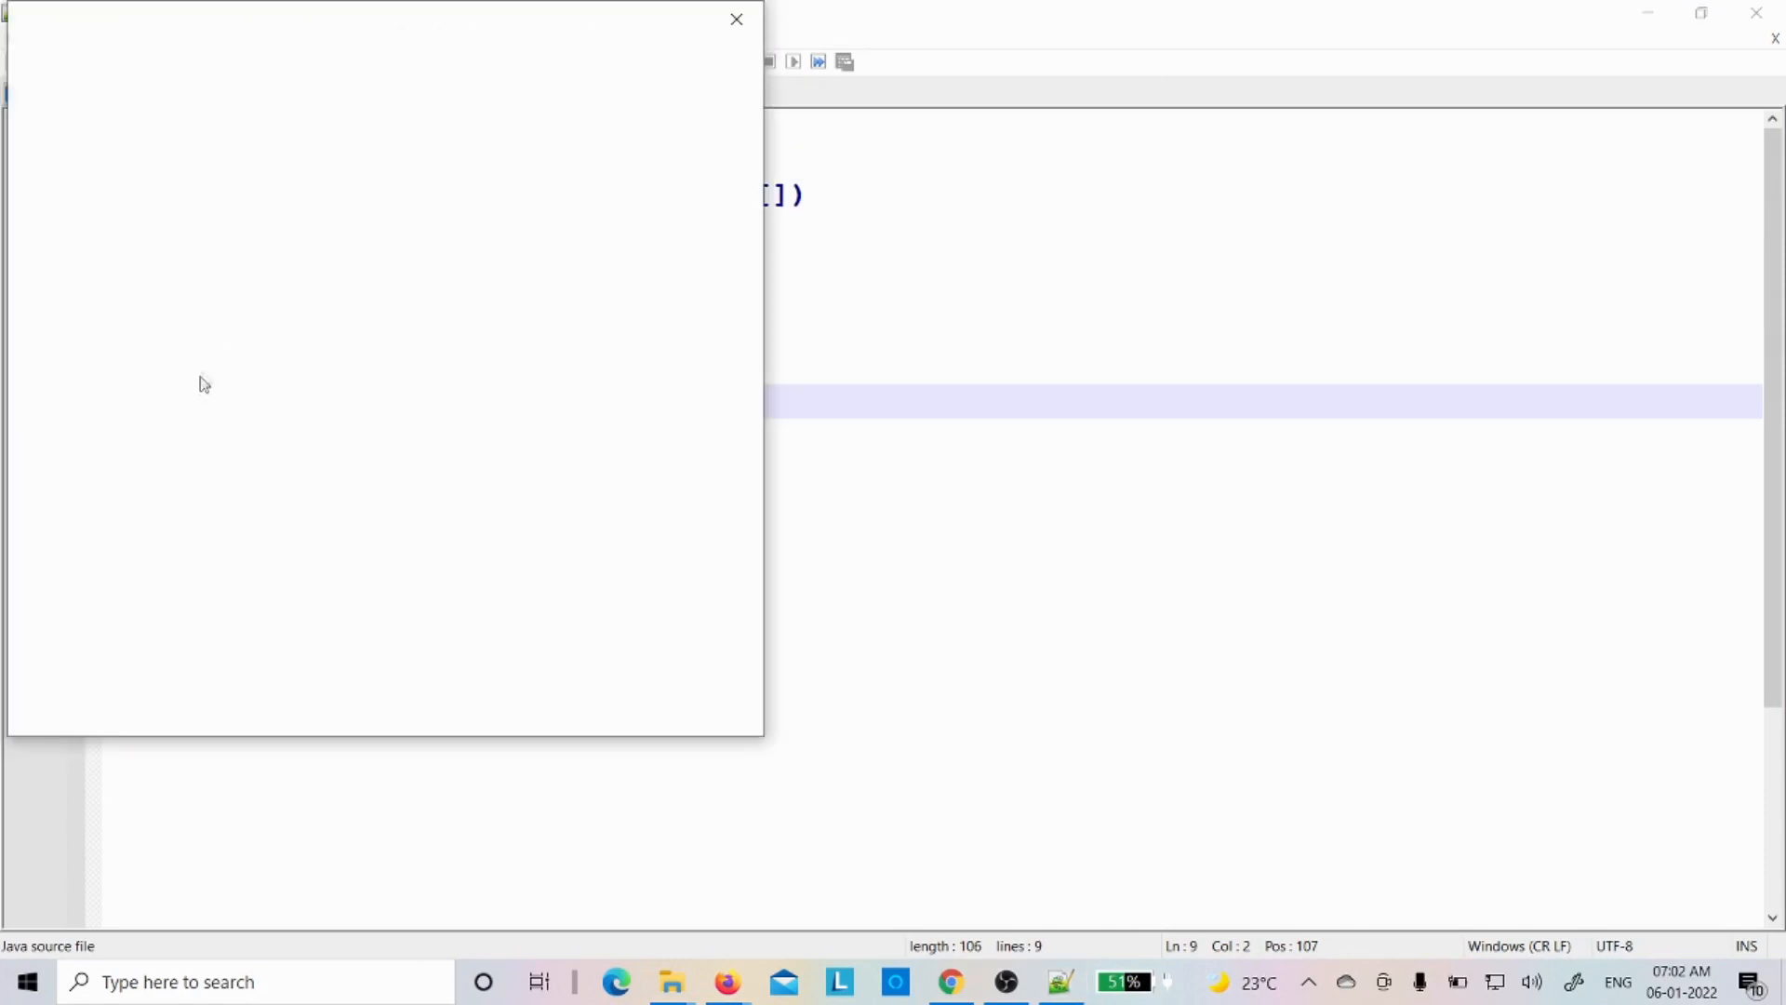
click(736, 19)
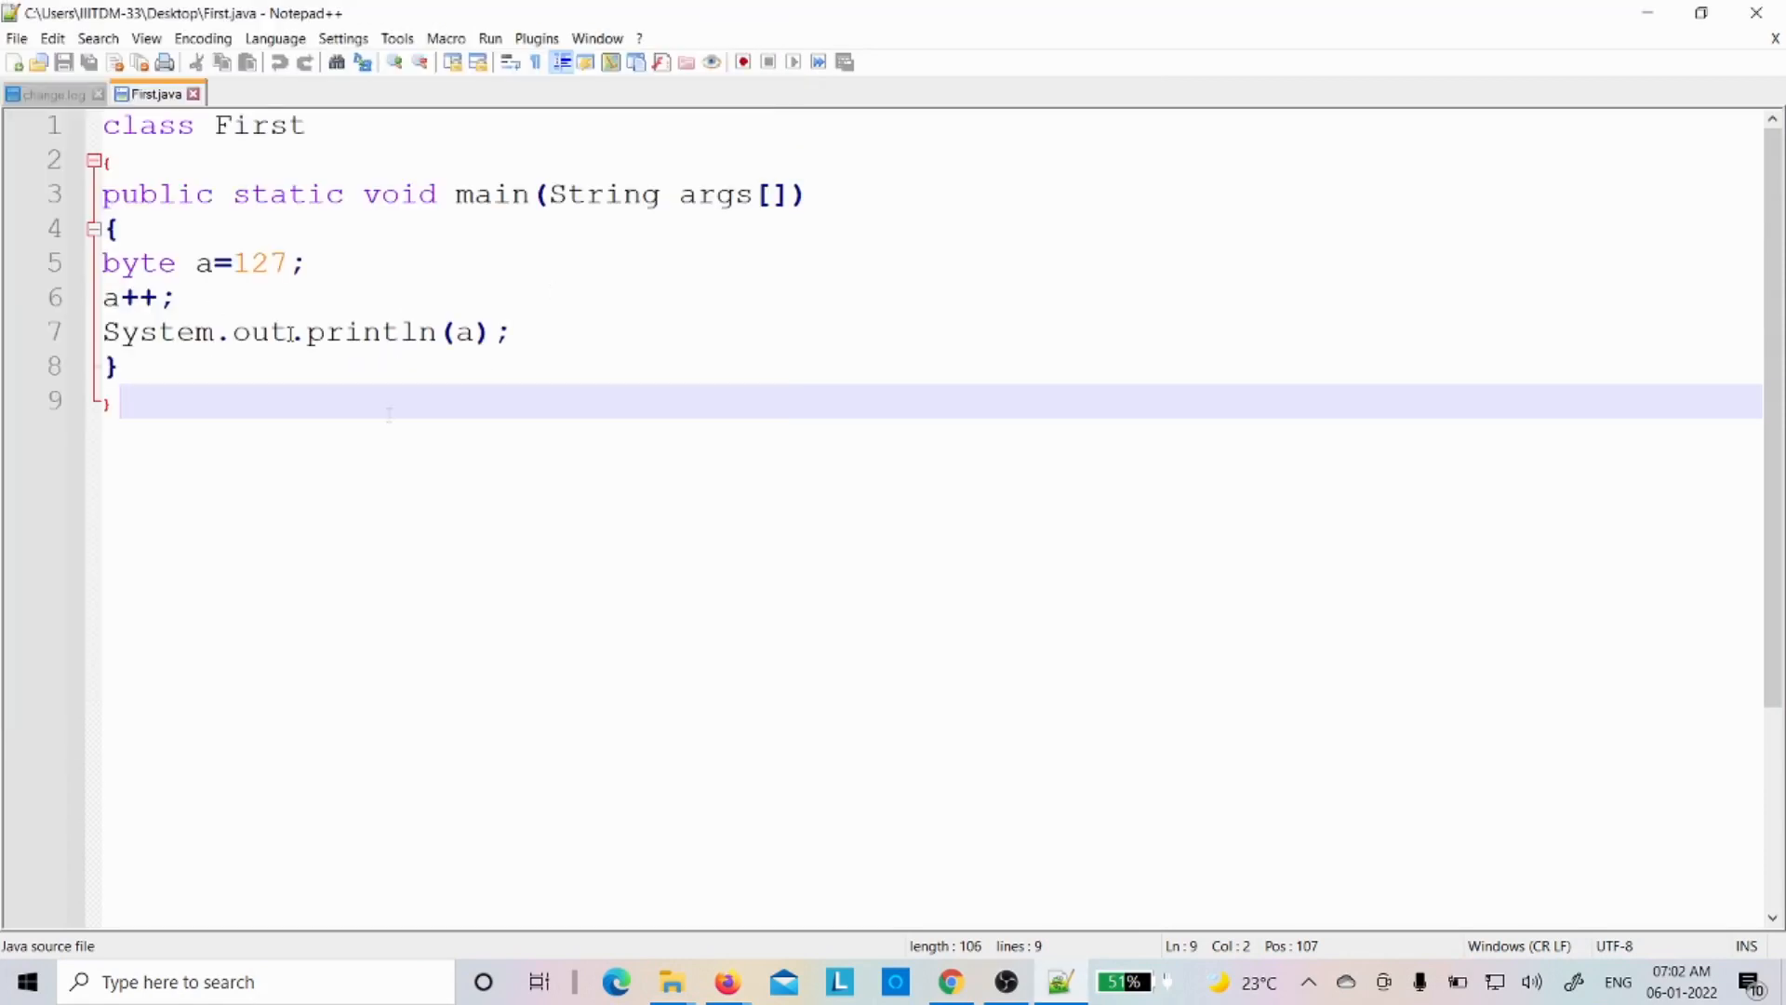
Set the Default Style font size to 26 in the Style Configurator, save it and deselect the code in First.java
drag(171, 366, 104, 124)
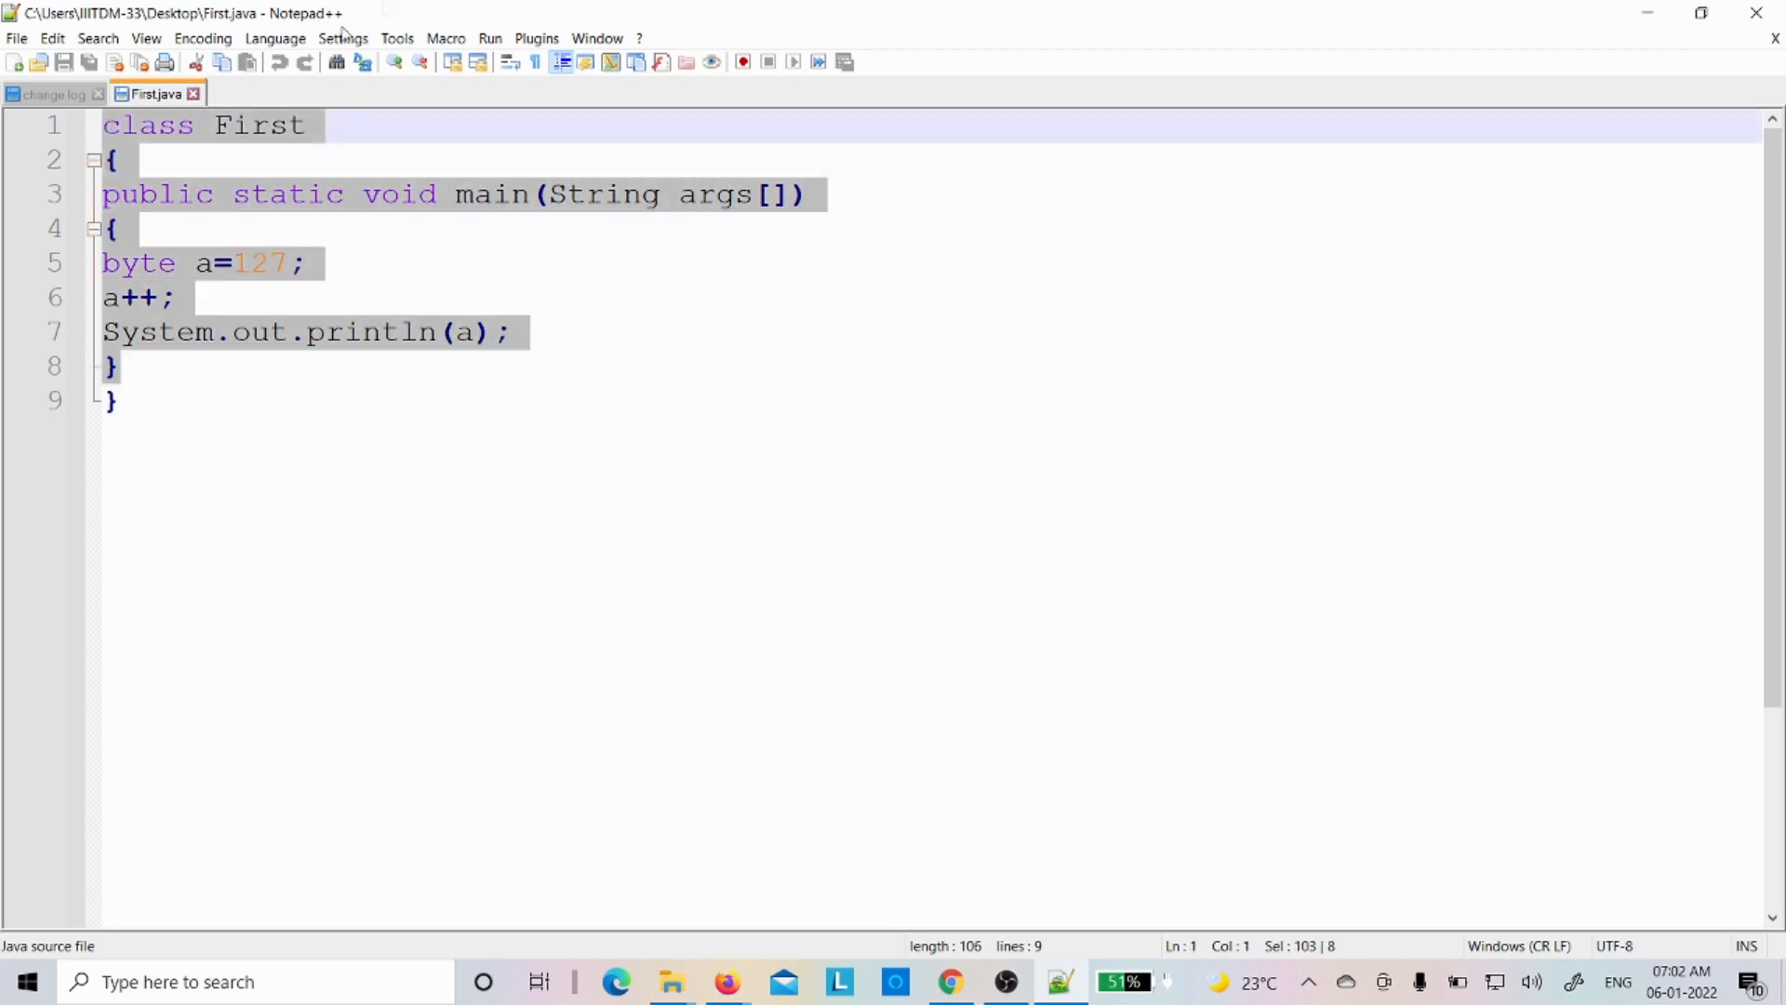
click(275, 38)
mouse_move(344, 38)
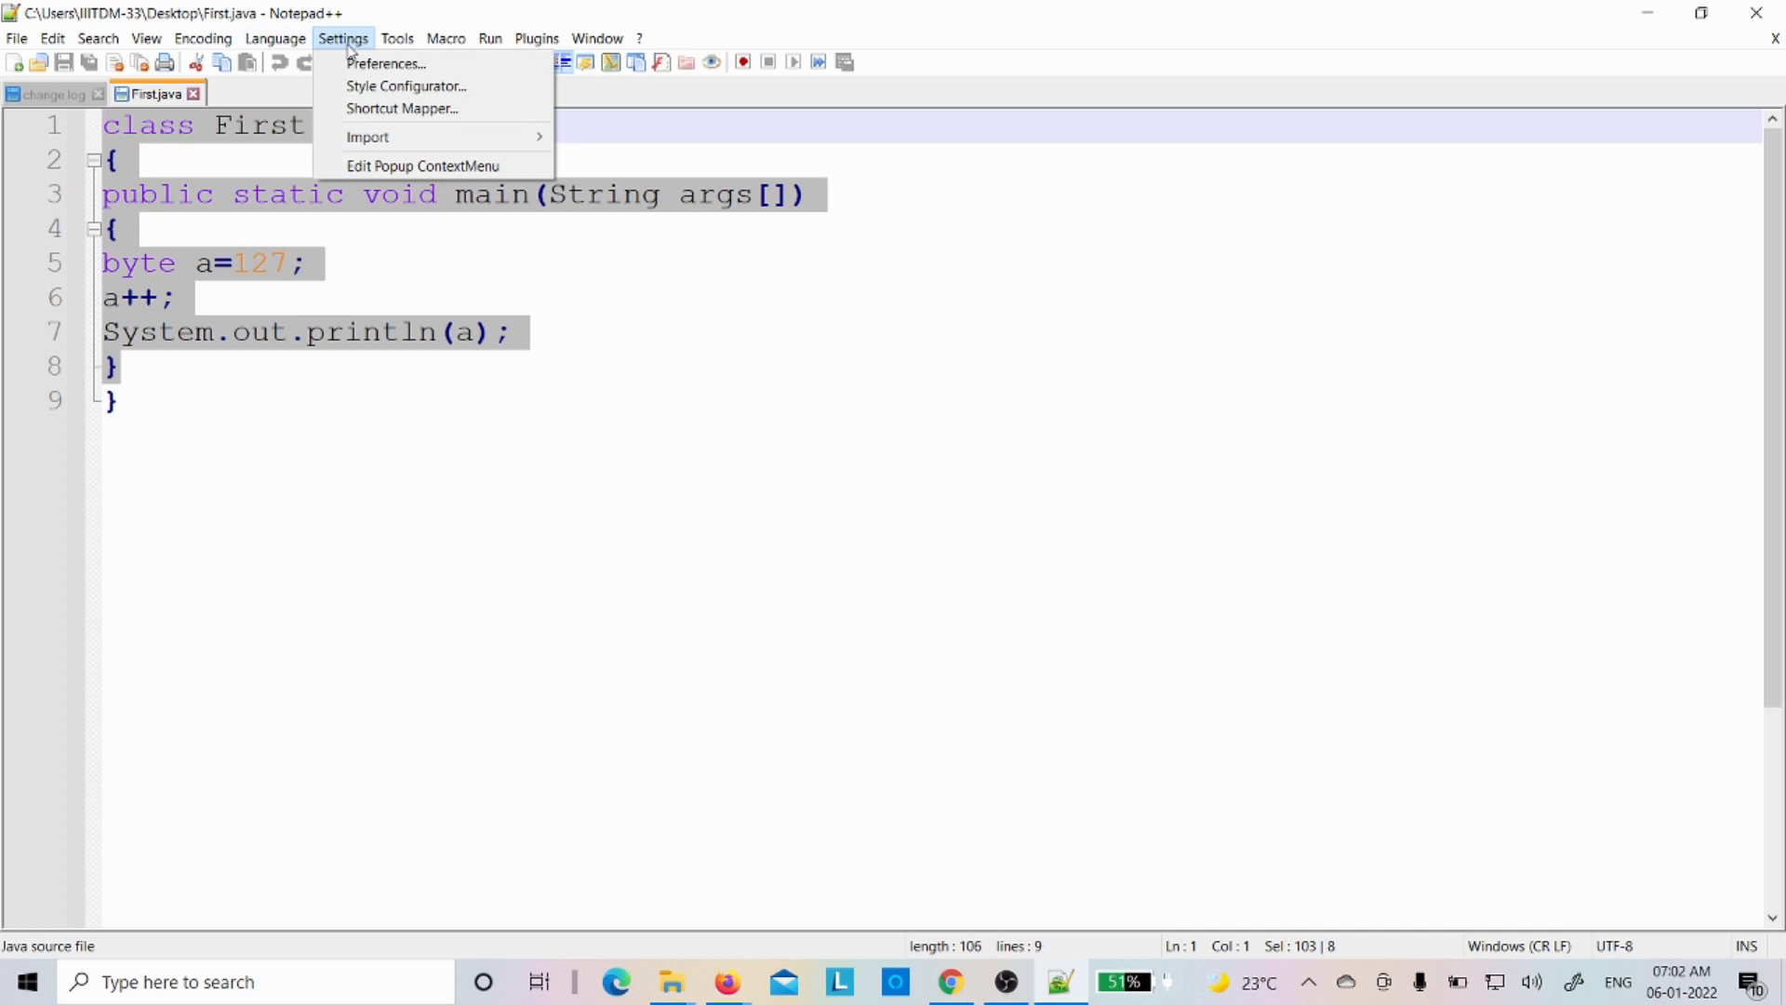
click(375, 87)
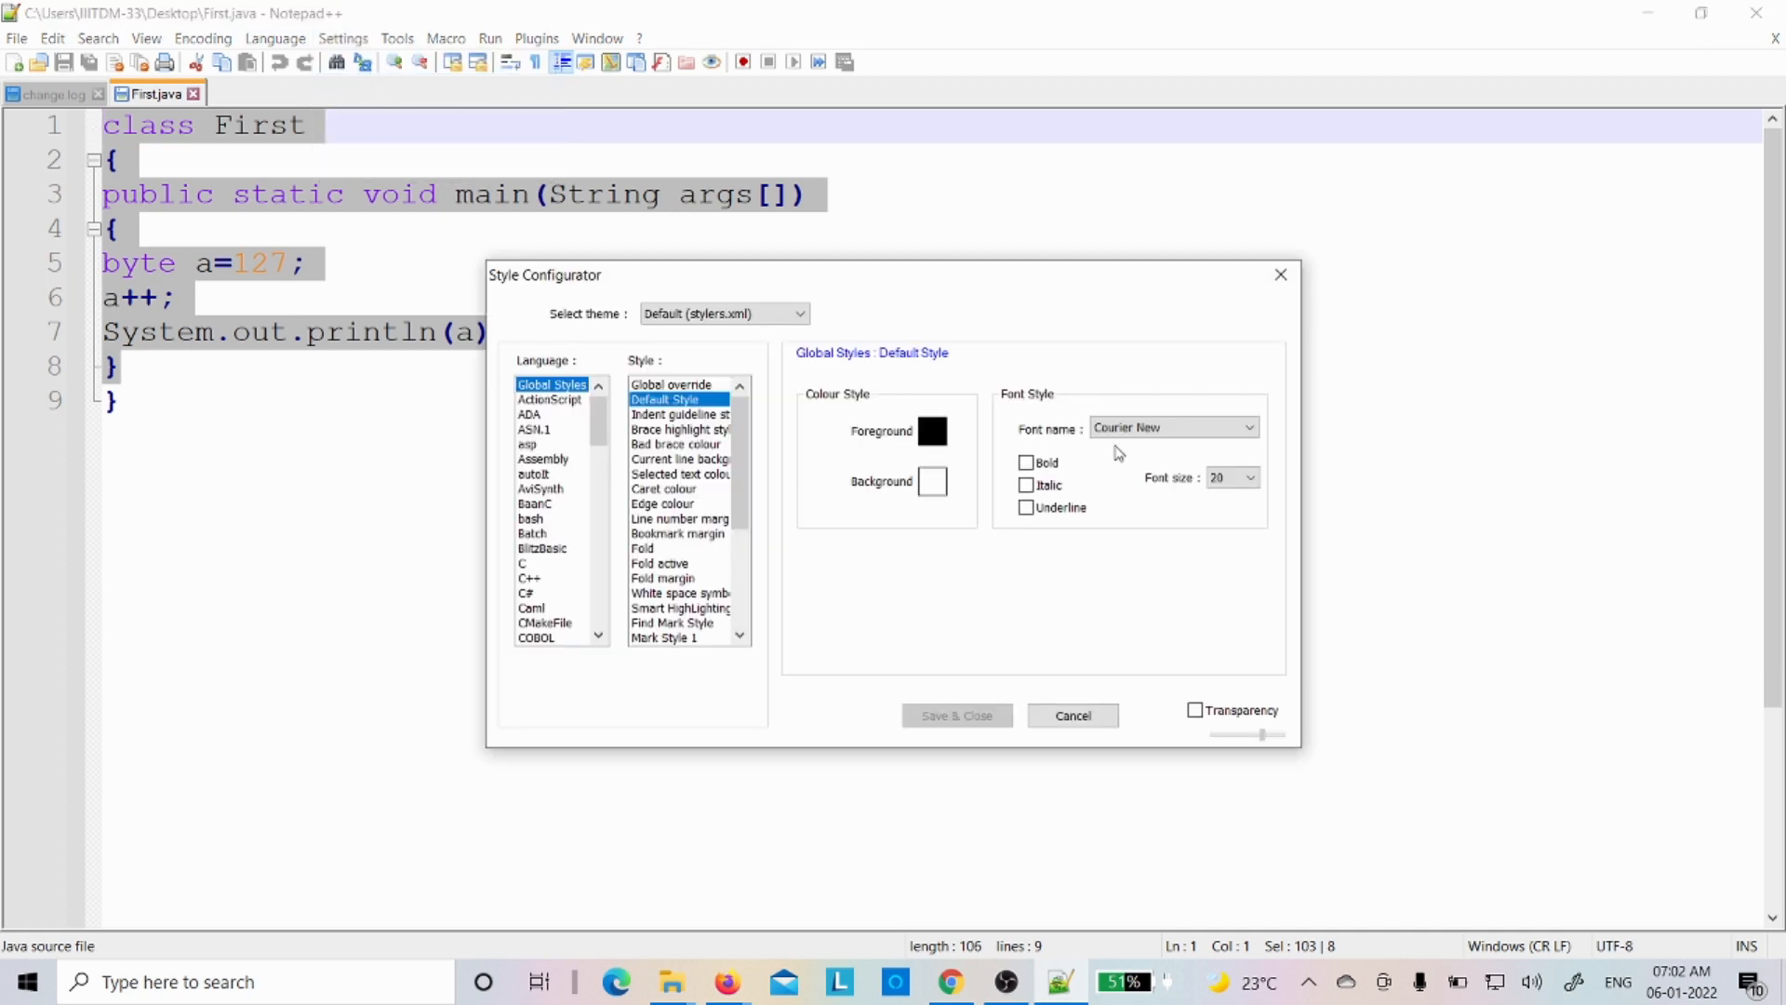
click(1229, 477)
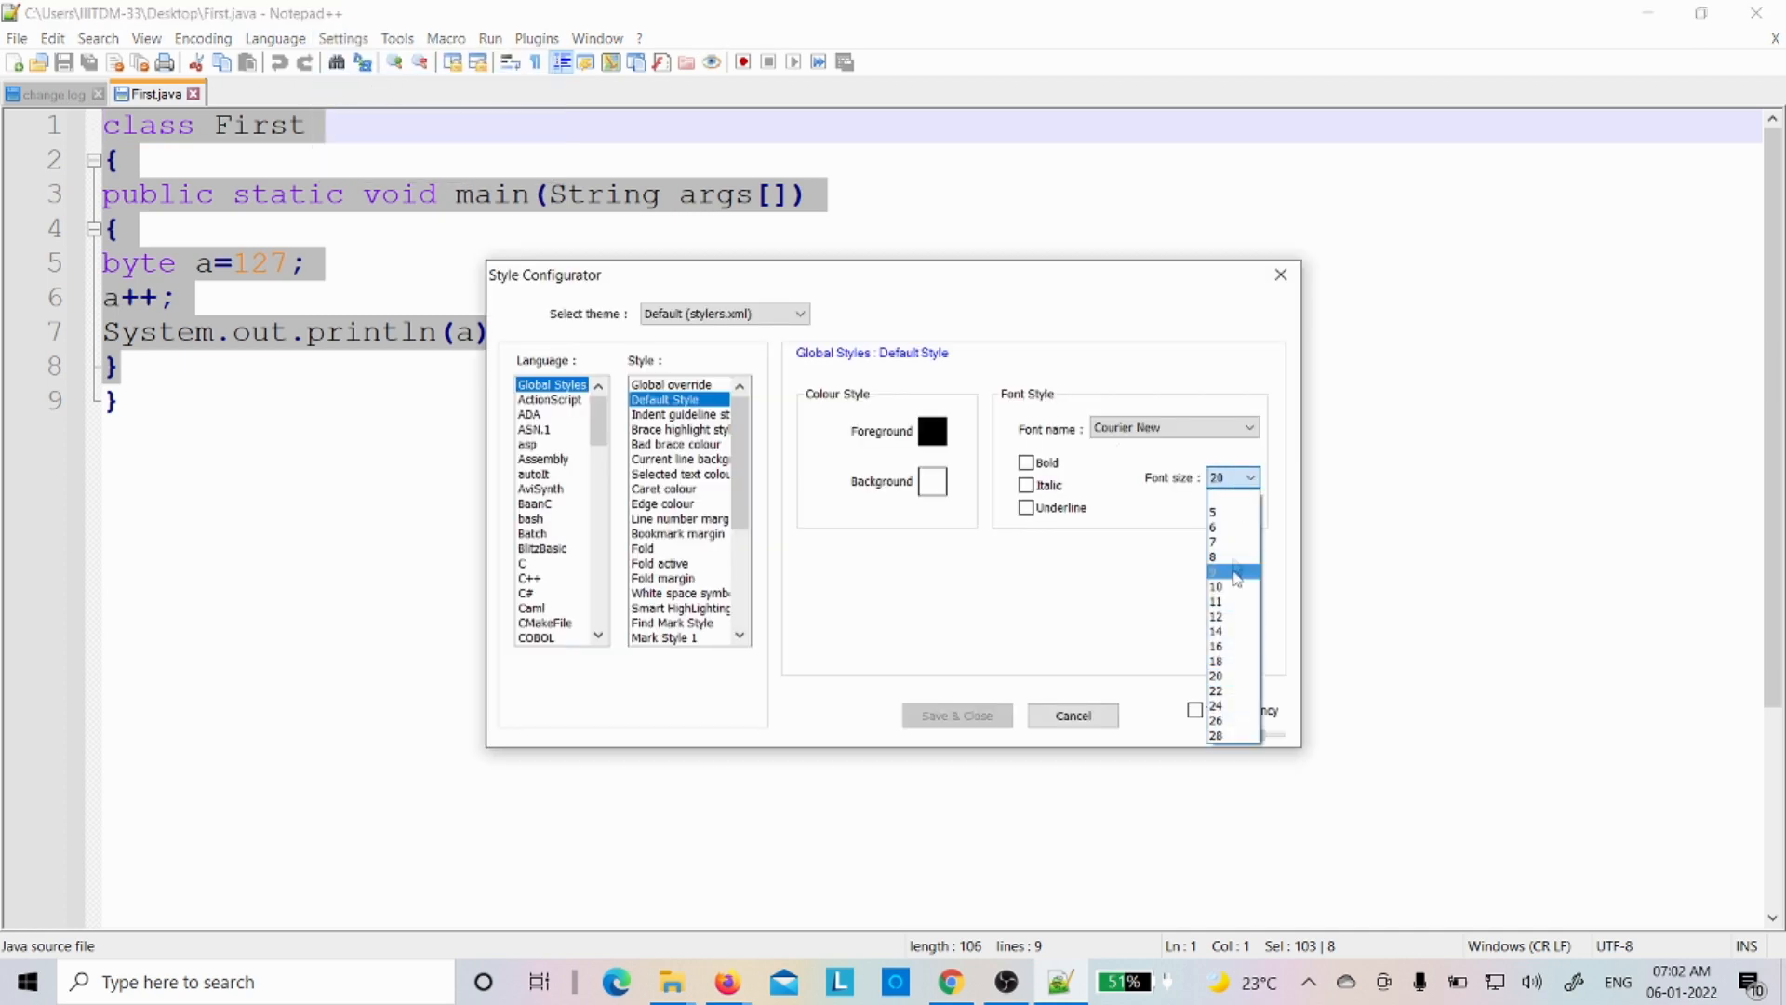
click(1233, 721)
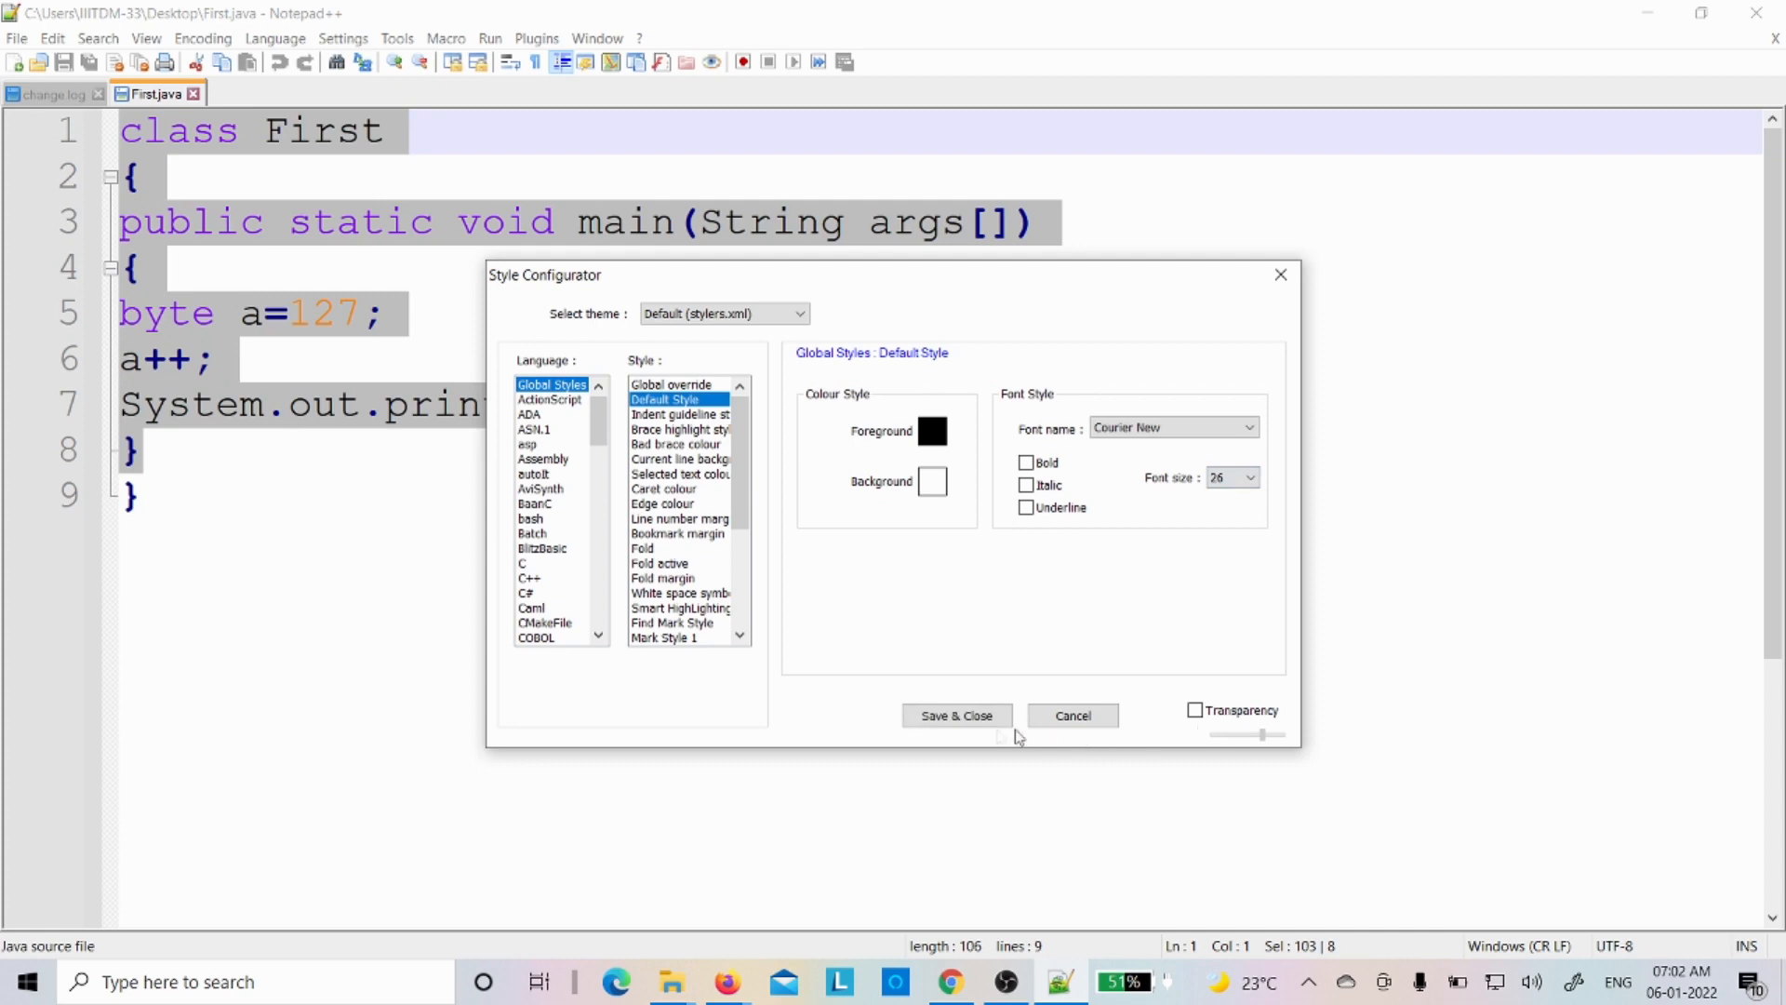
click(957, 722)
click(568, 561)
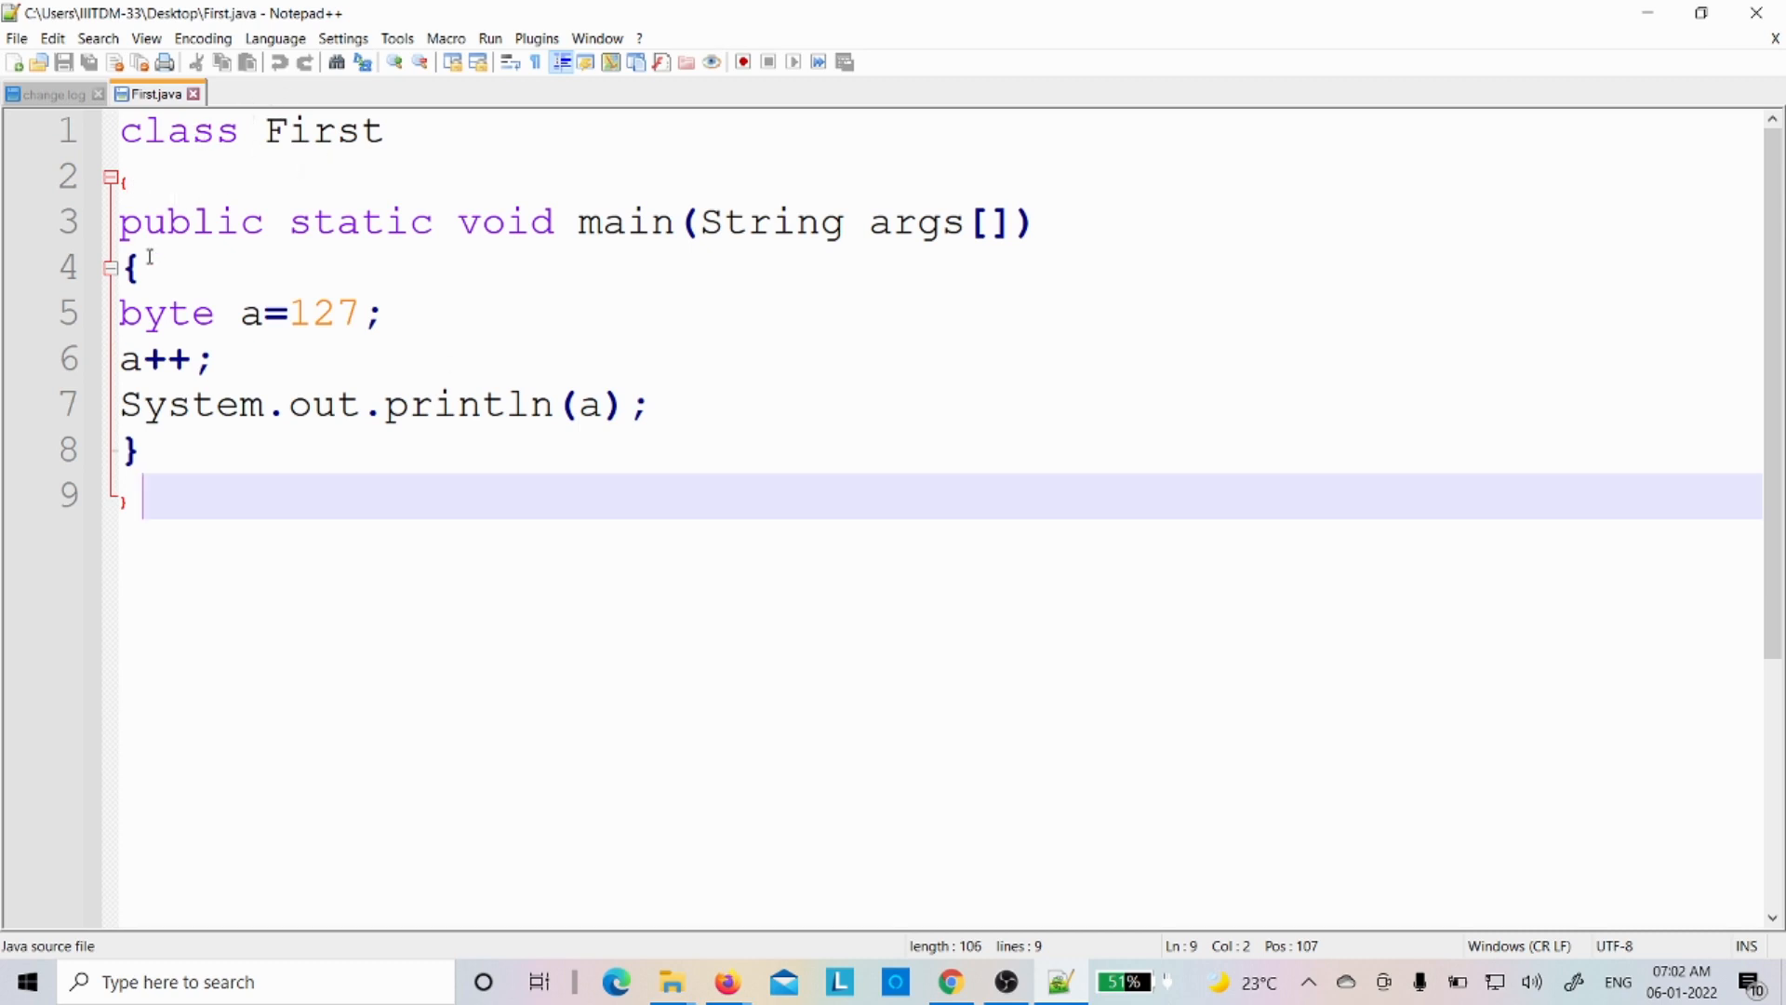
Delete and re-enter the opening brace on line 2, below class First
click(139, 184)
key(BackSpace)
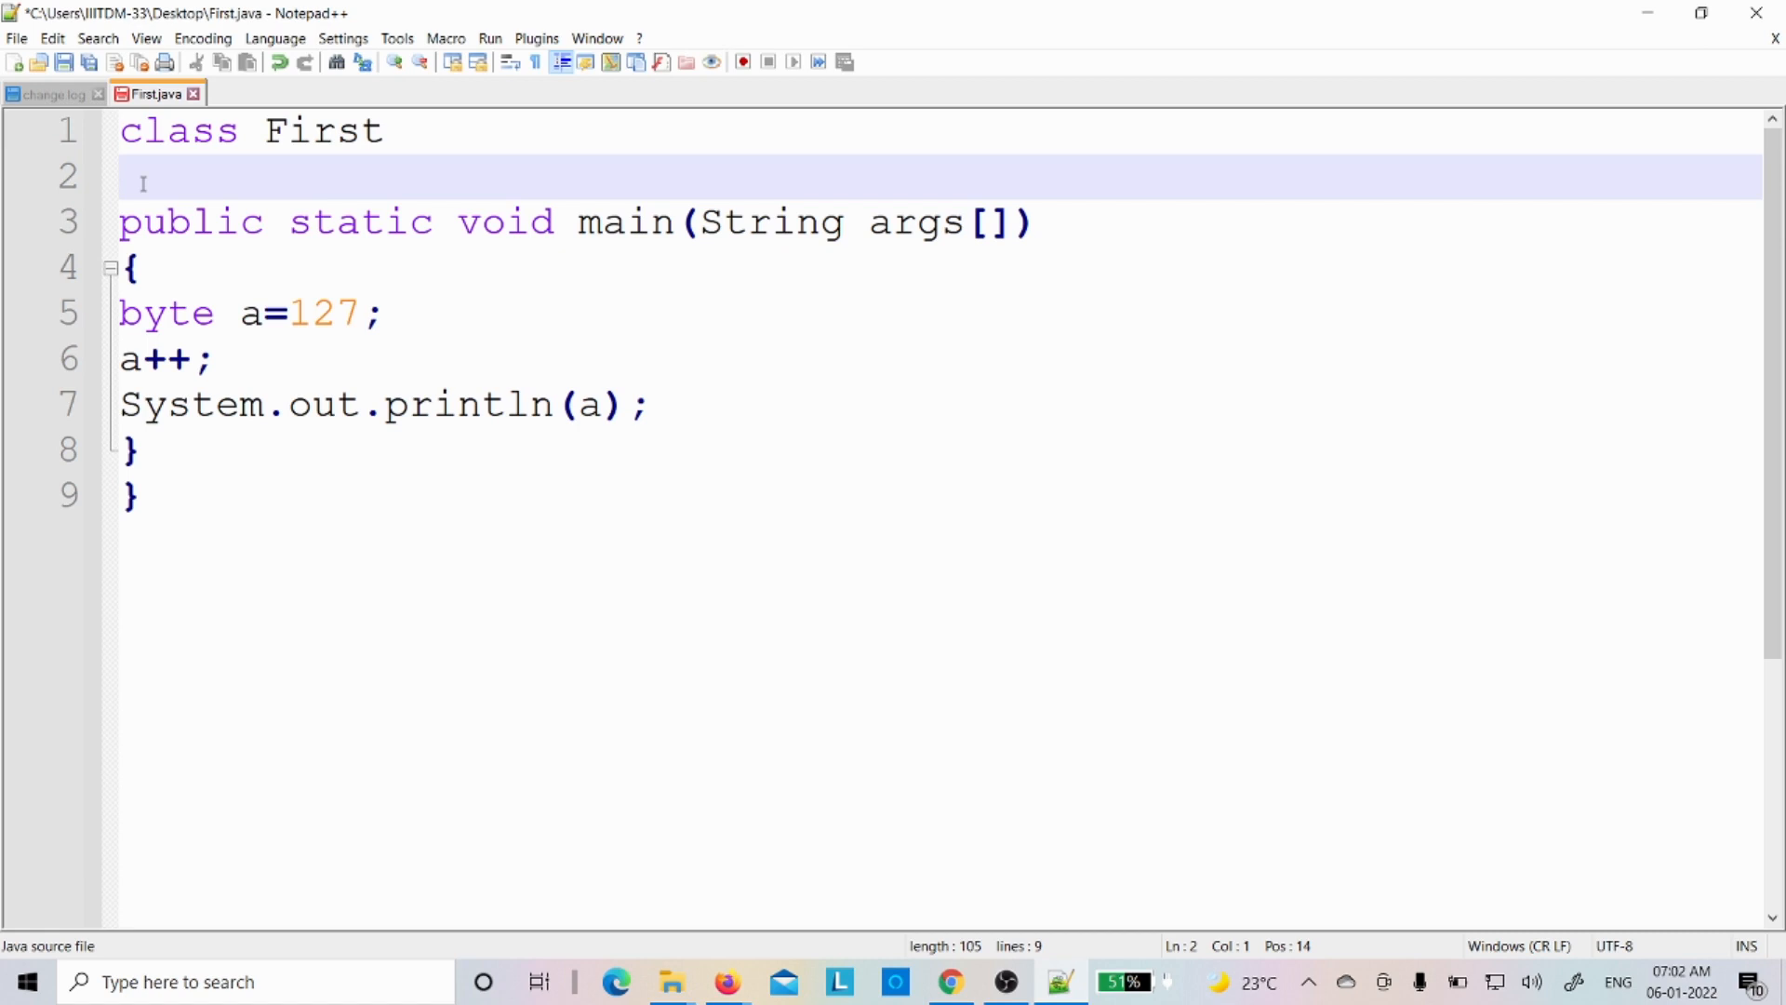
text({)
key(BackSpace)
key(BackSpace)
key(Return)
text({)
Add the comment "// 1 byte 8 bits -128 to 127" after the byte a=127; declaration
click(394, 321)
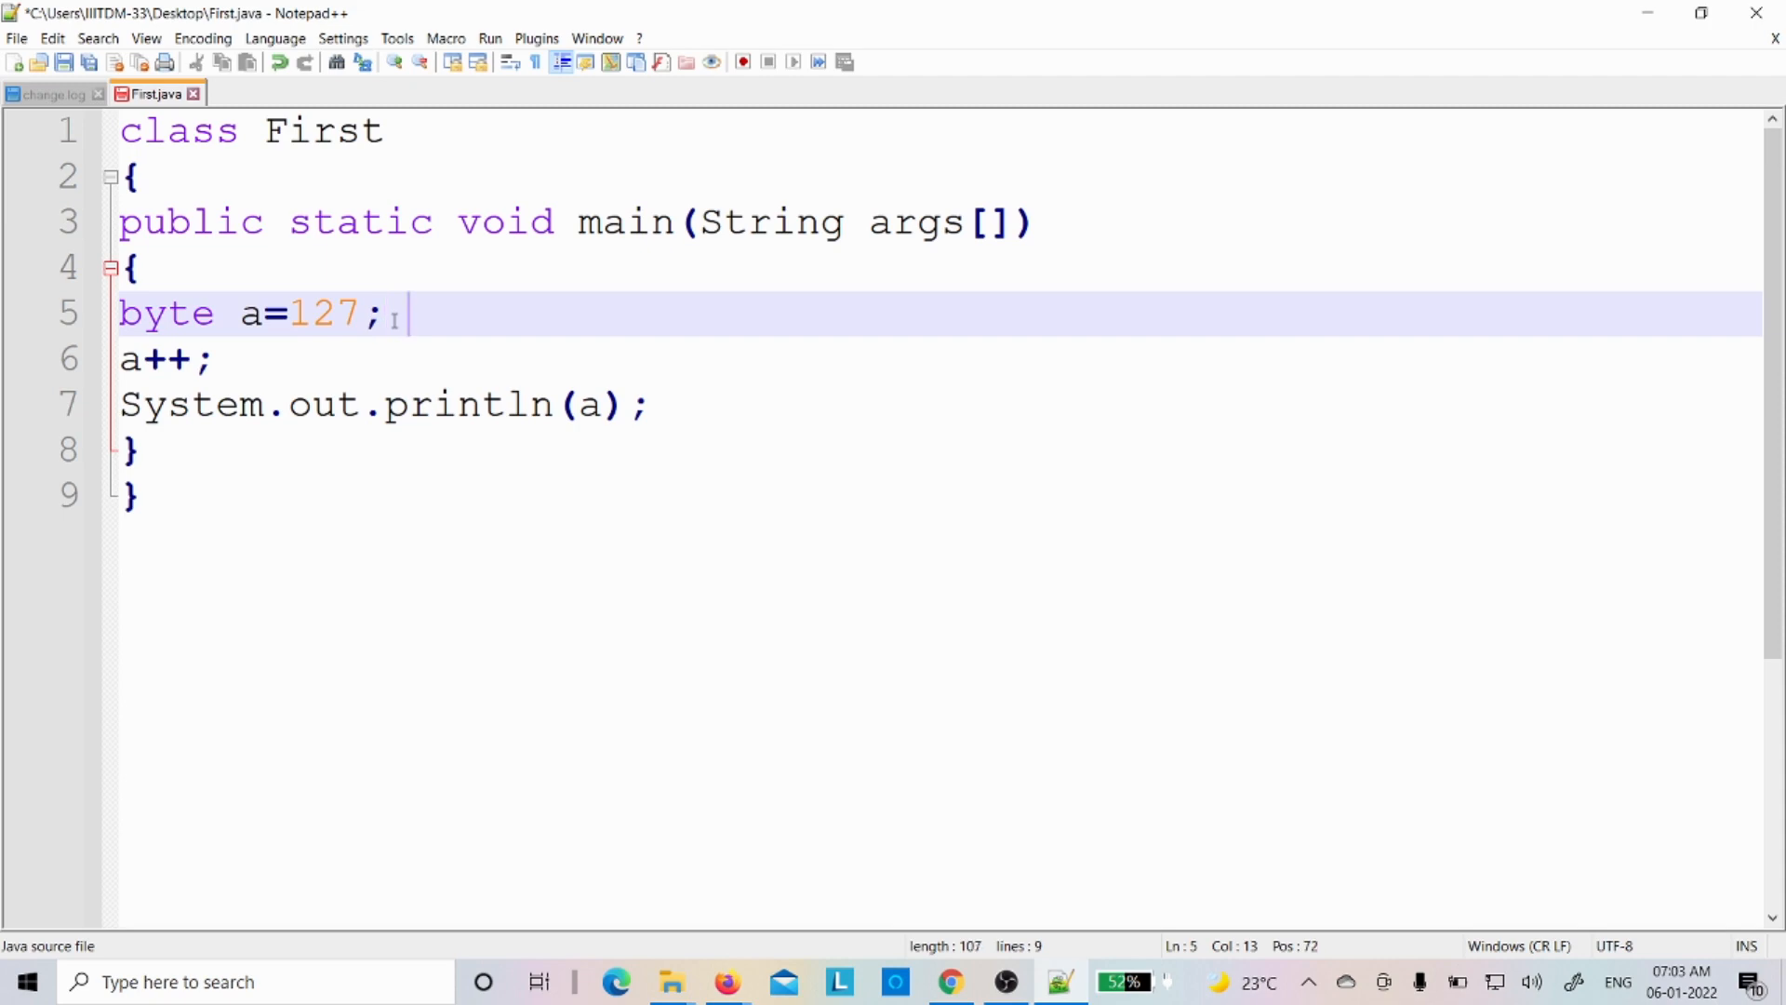
text(// )
text(1bi)
key(BackSpace)
key(BackSpace)
text(byte )
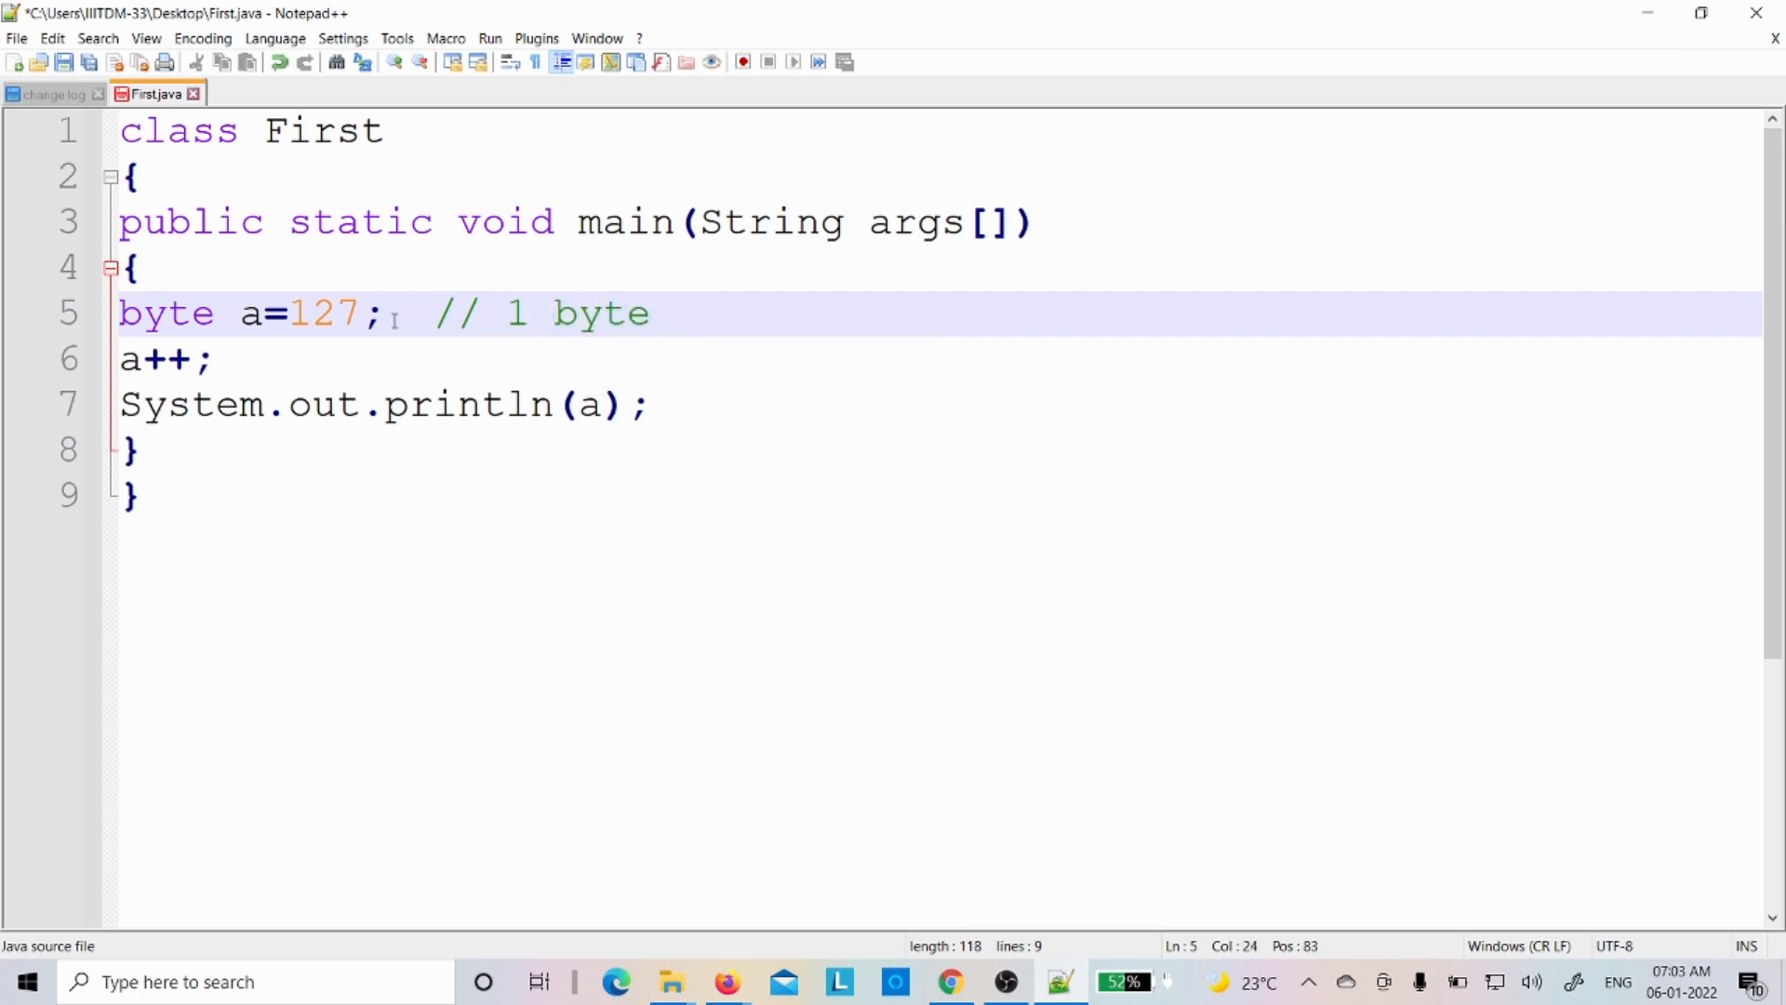
text(8 bits)
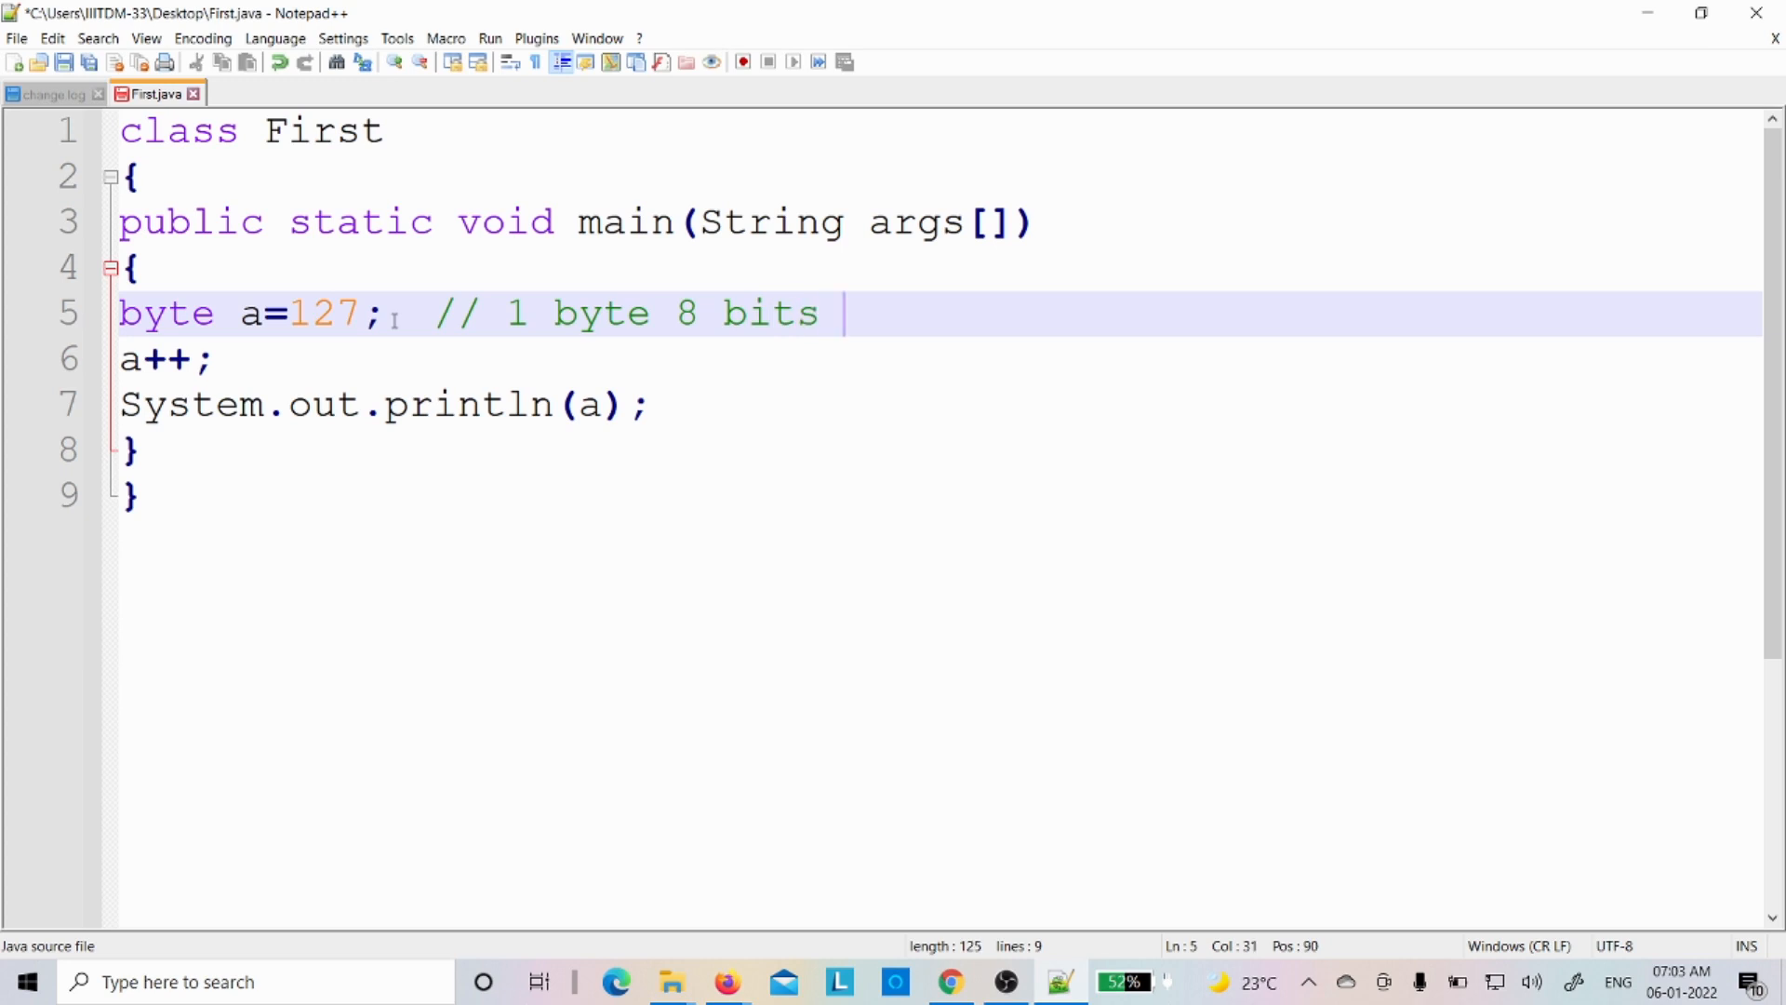
text(-128 to 12)
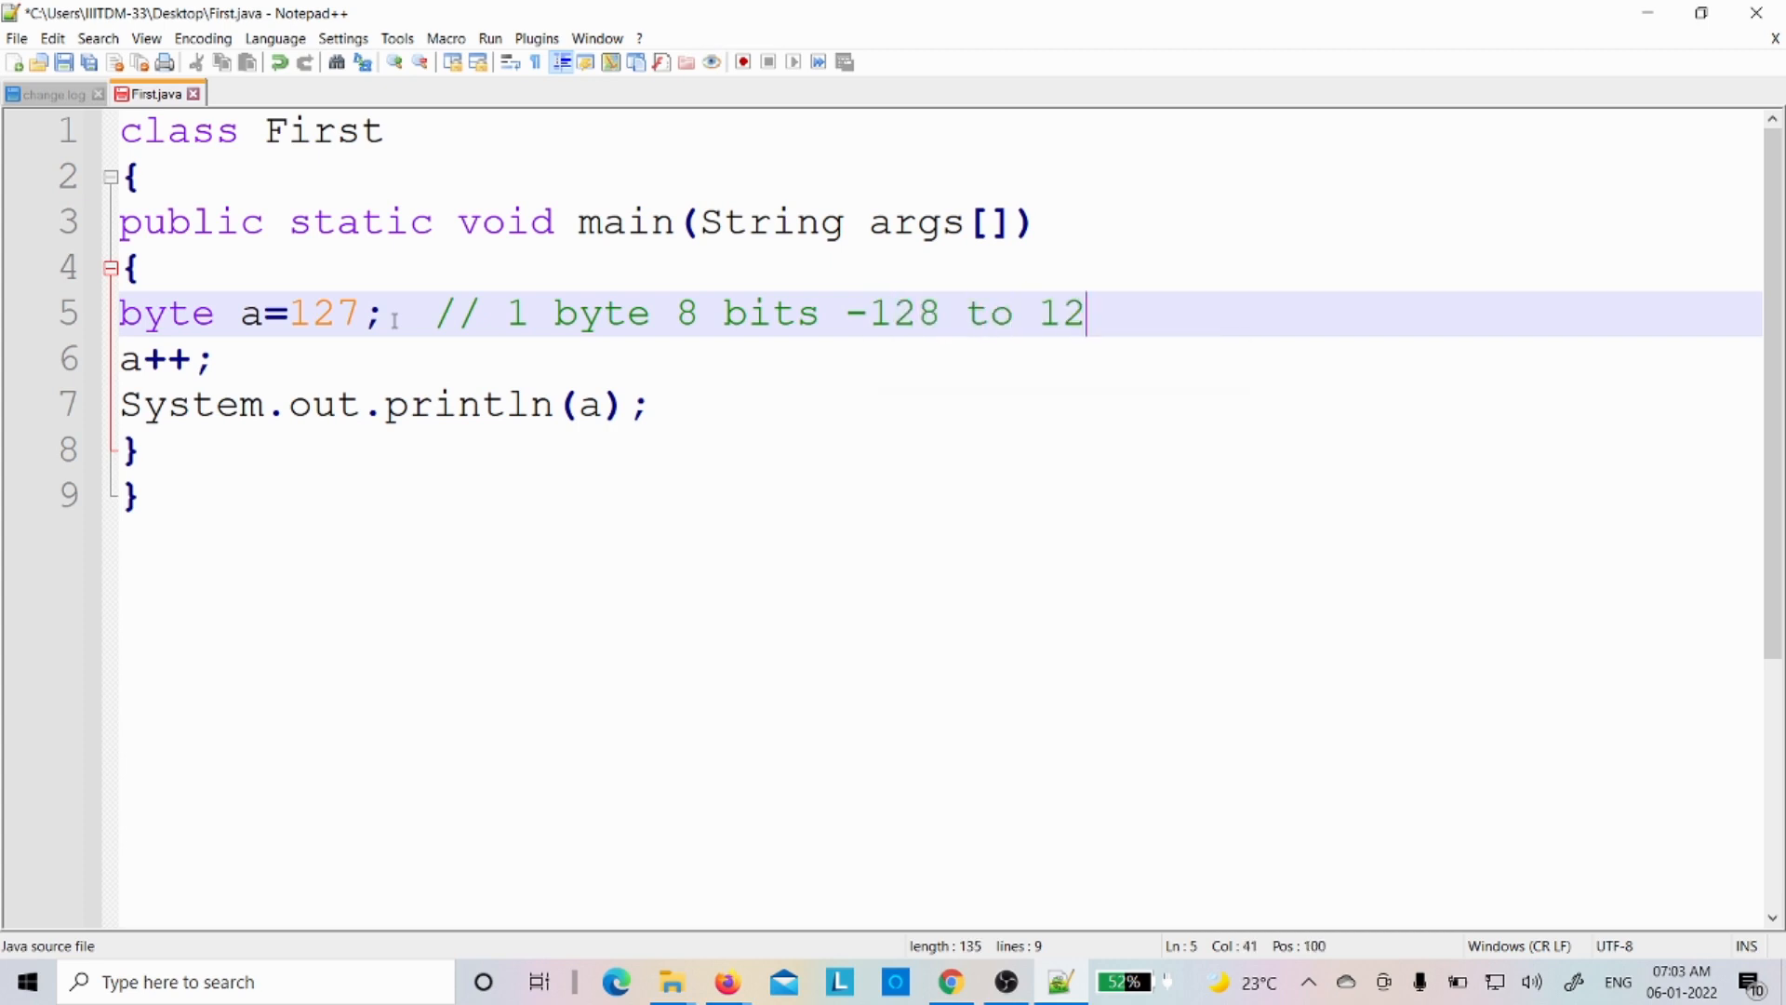
text(7)
Add the comment "// a=a+1" after the a++; statement and save First.java
click(246, 361)
text(// )
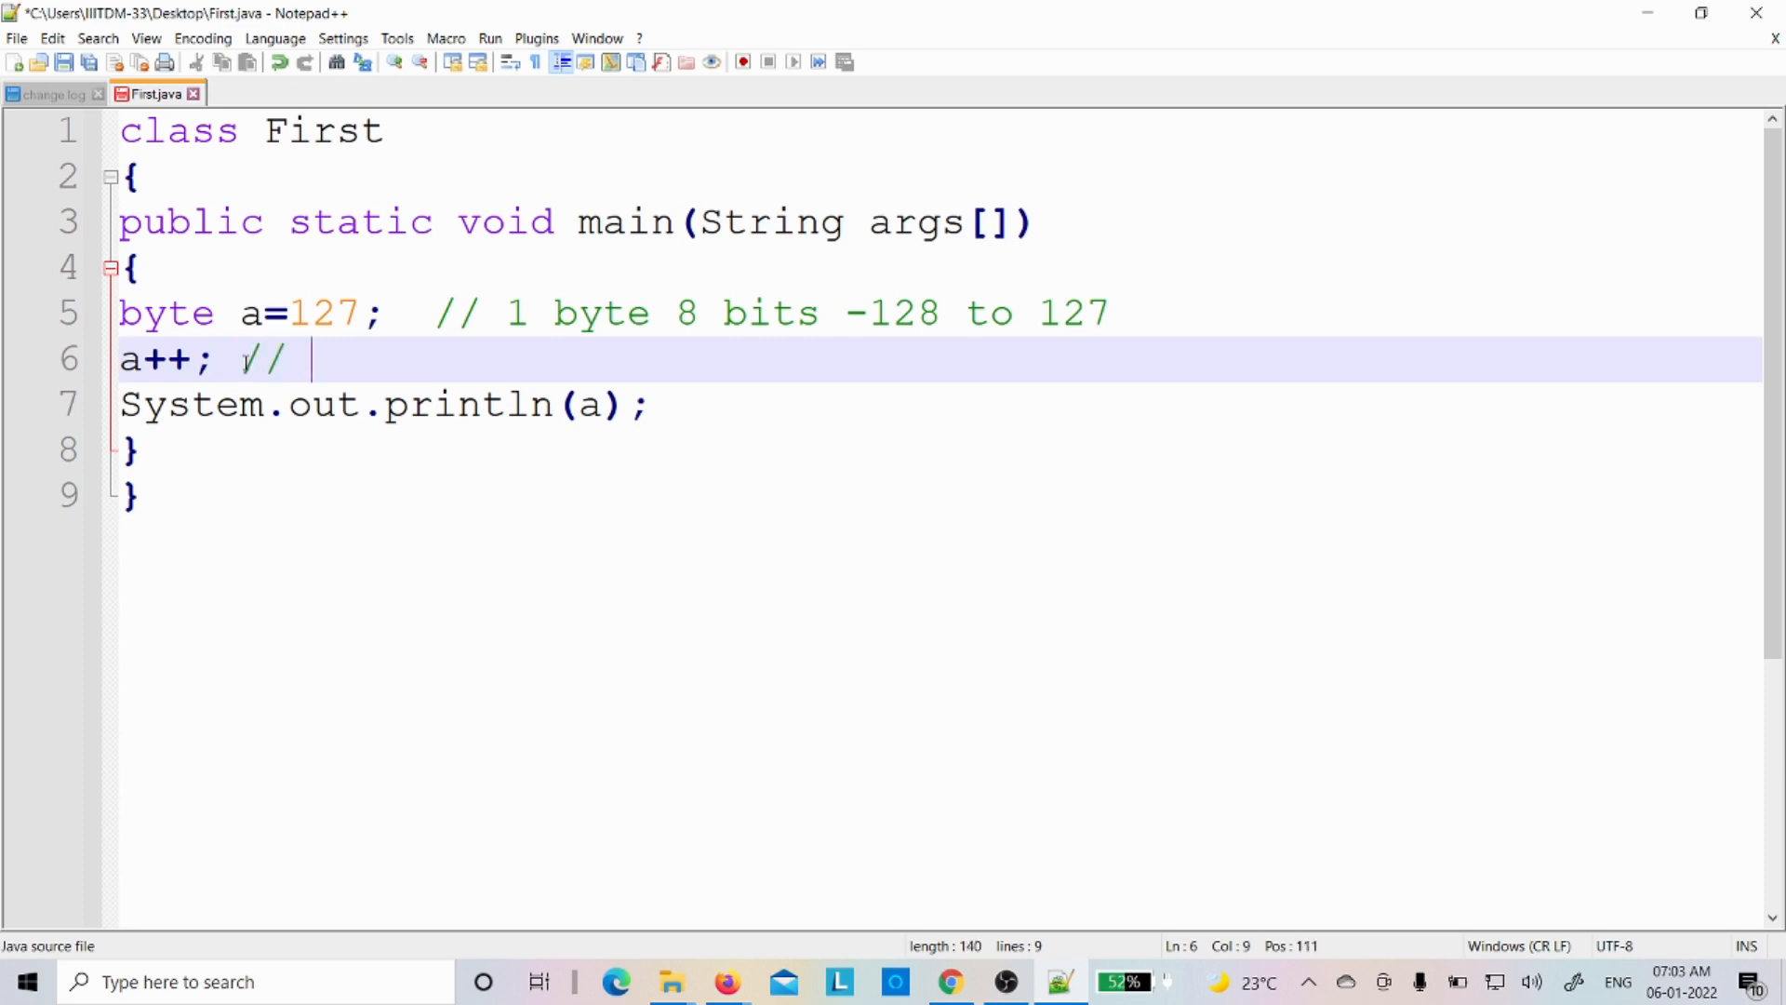
text(a=a+1)
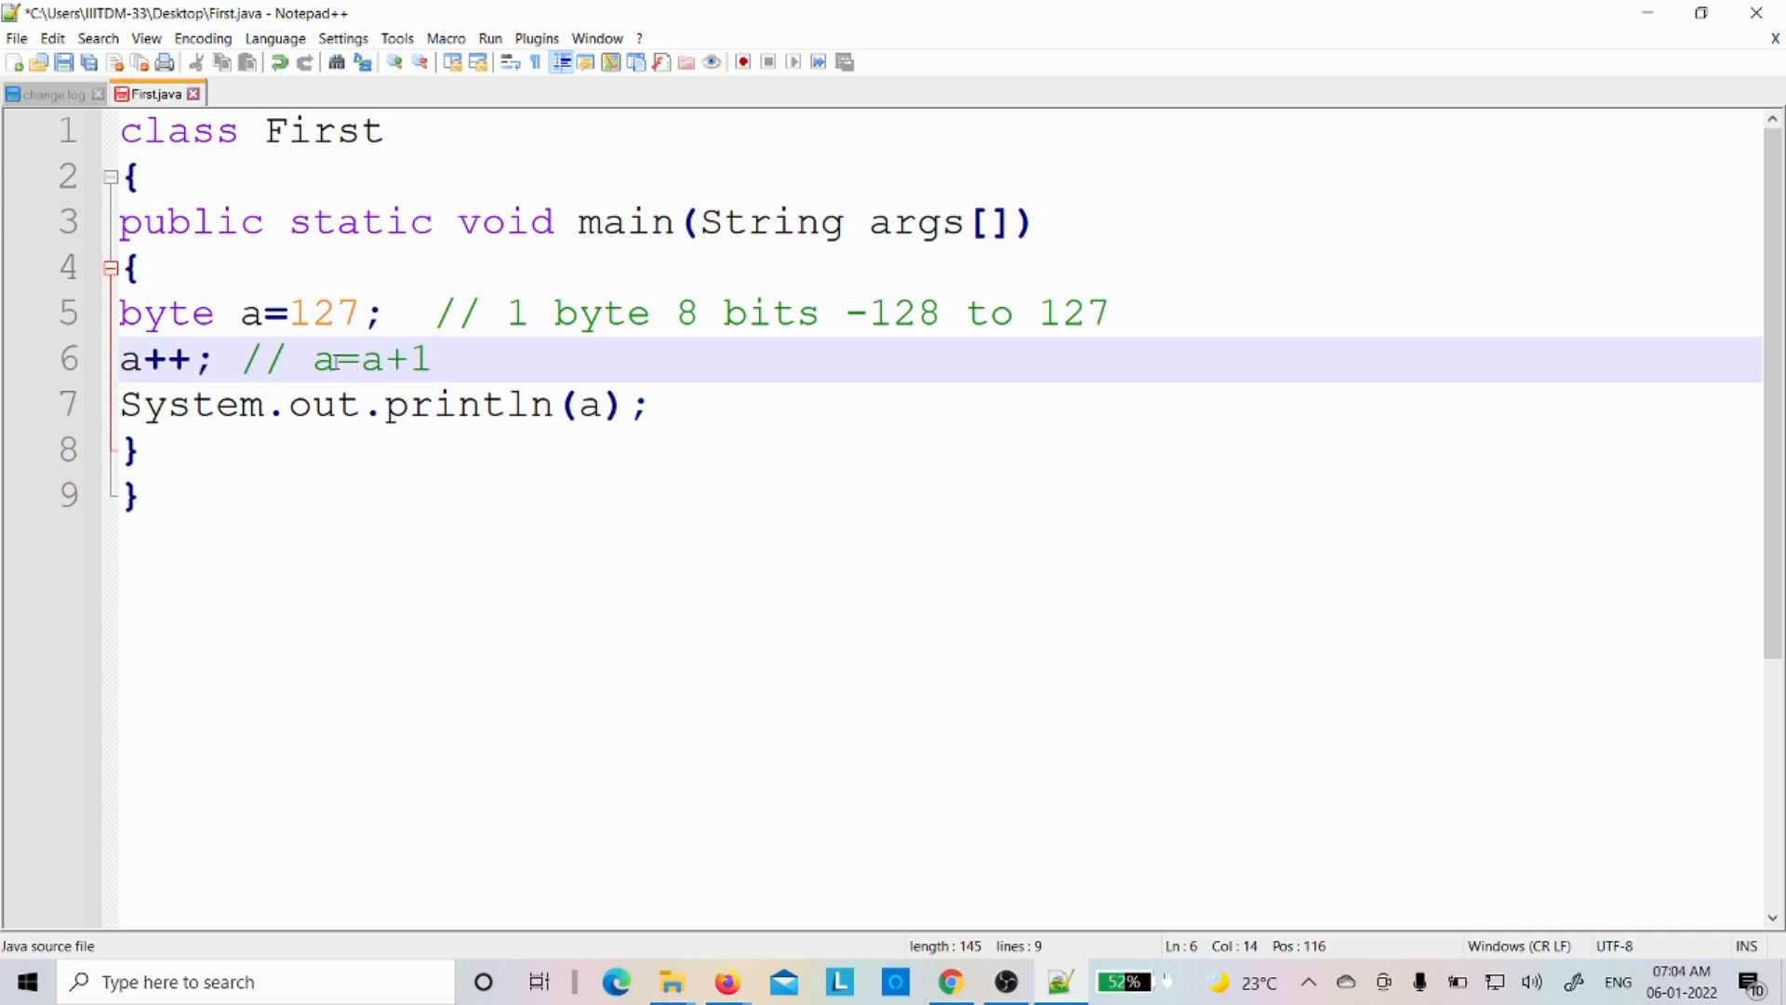
click(600, 409)
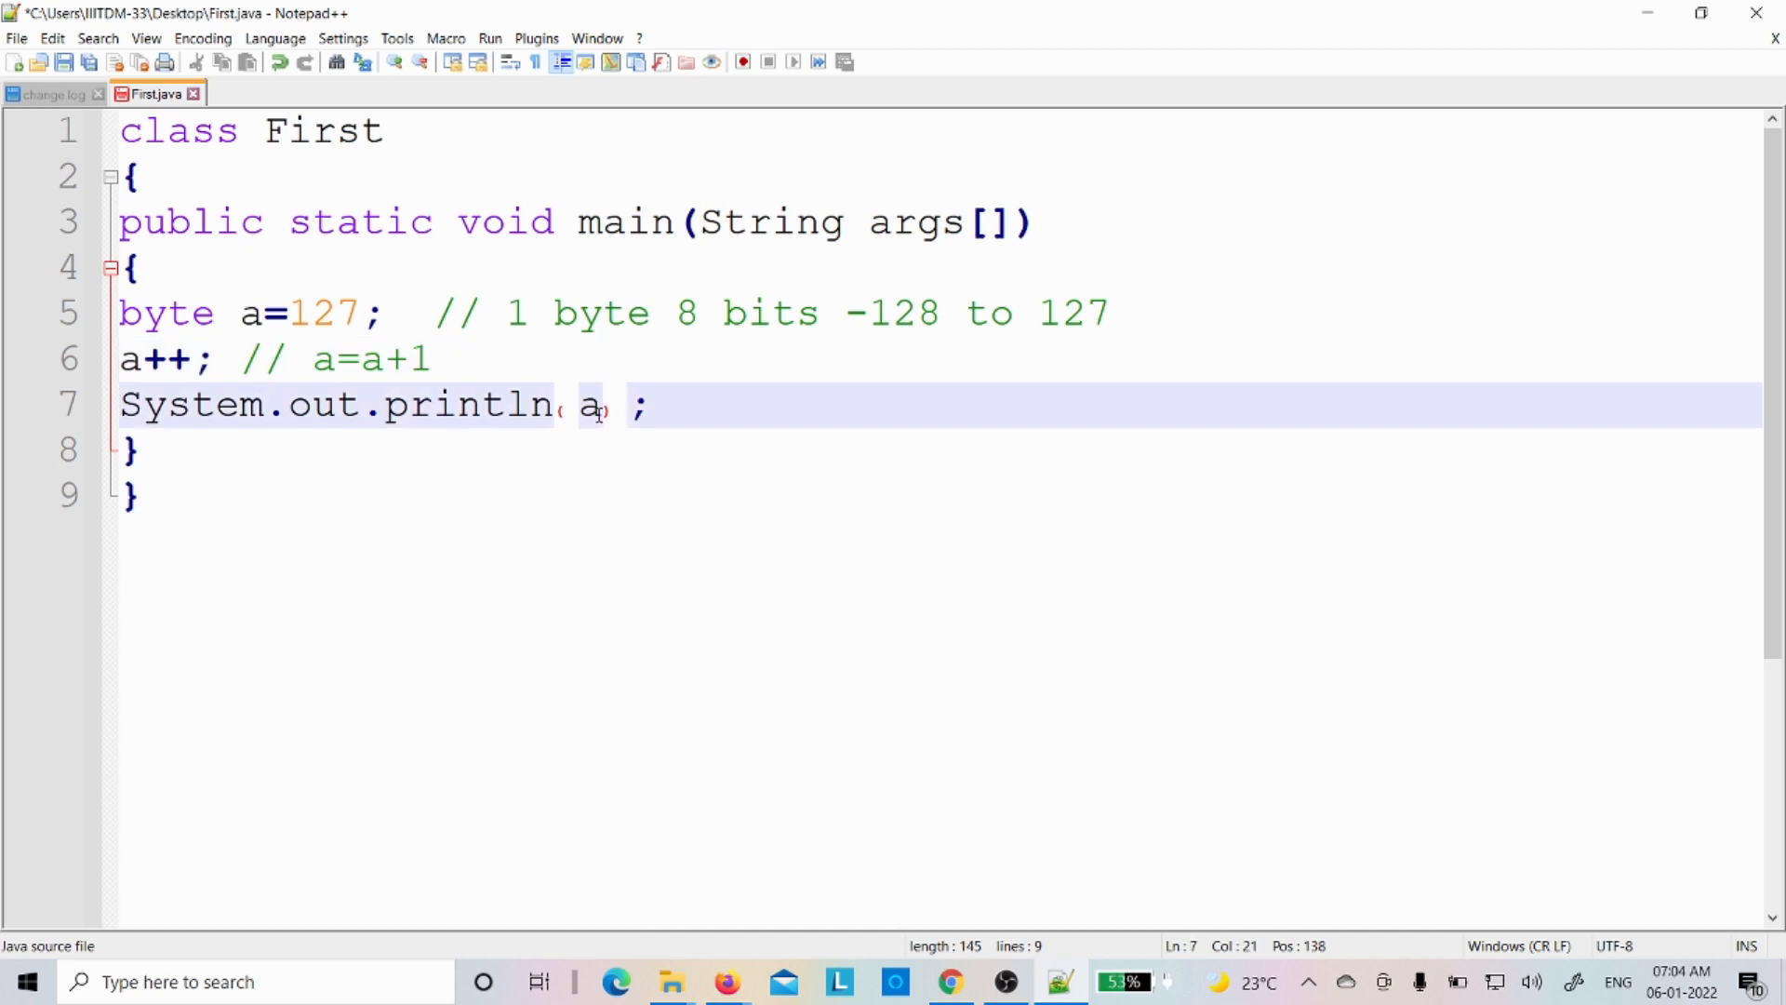
click(646, 450)
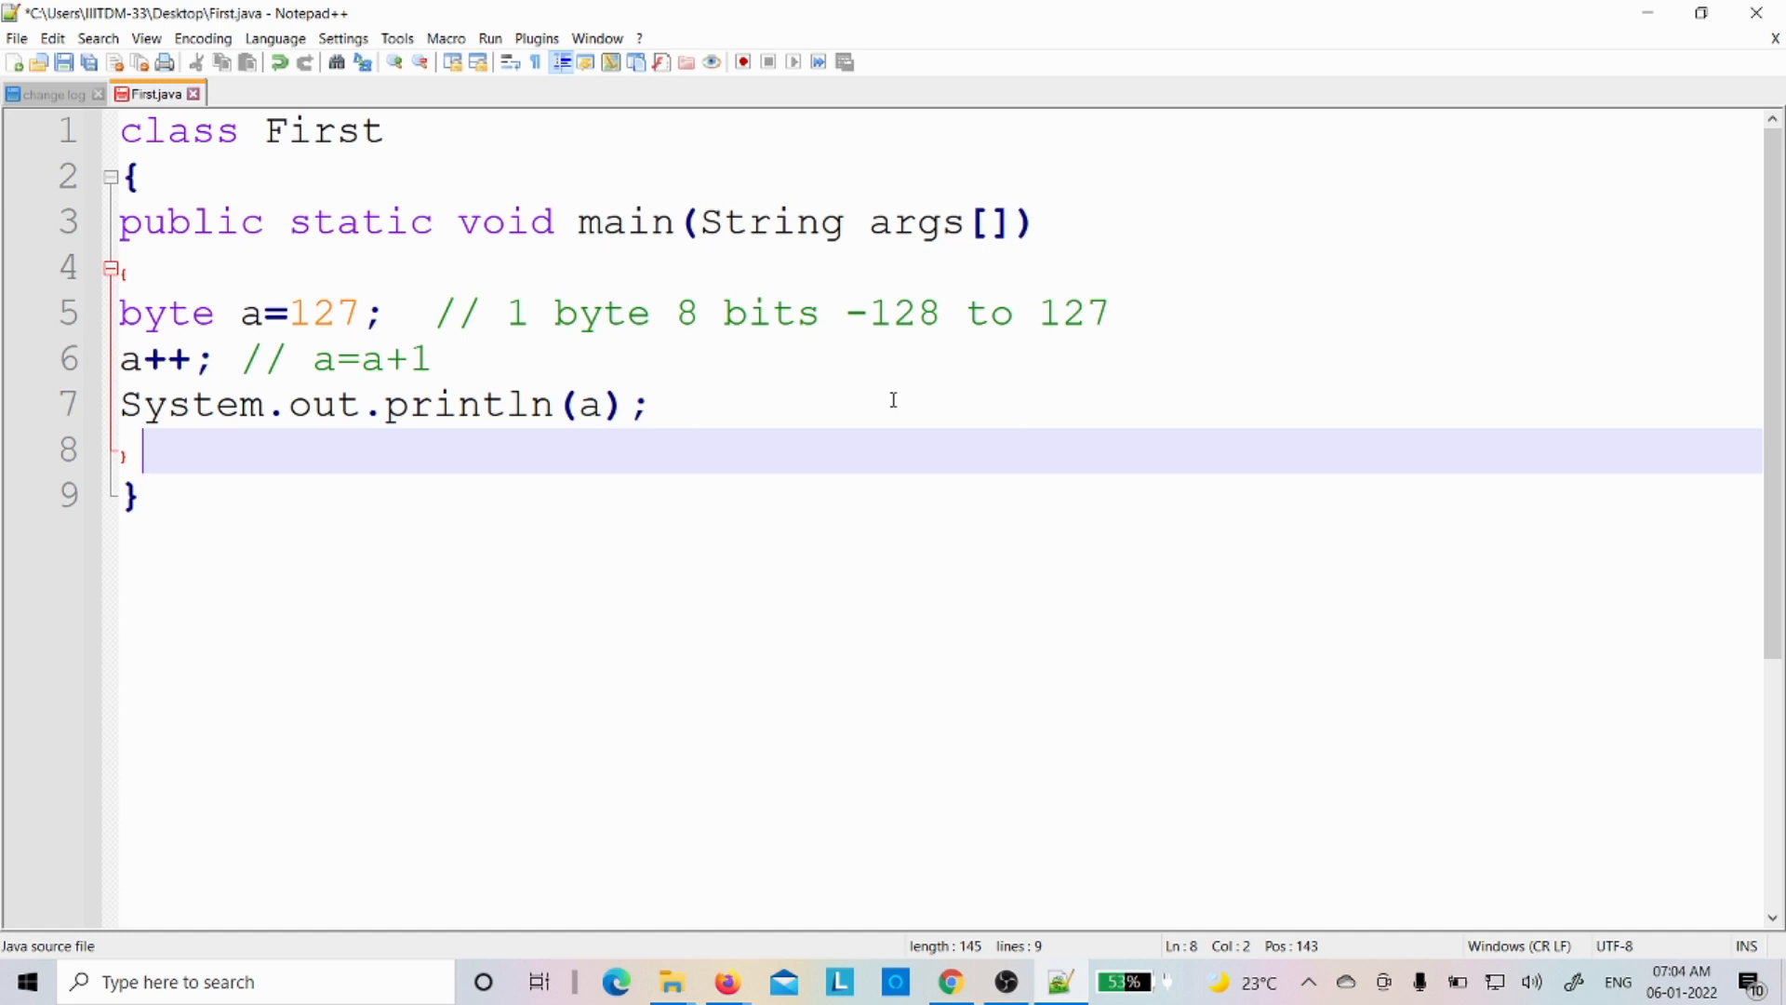
key(ctrl+s)
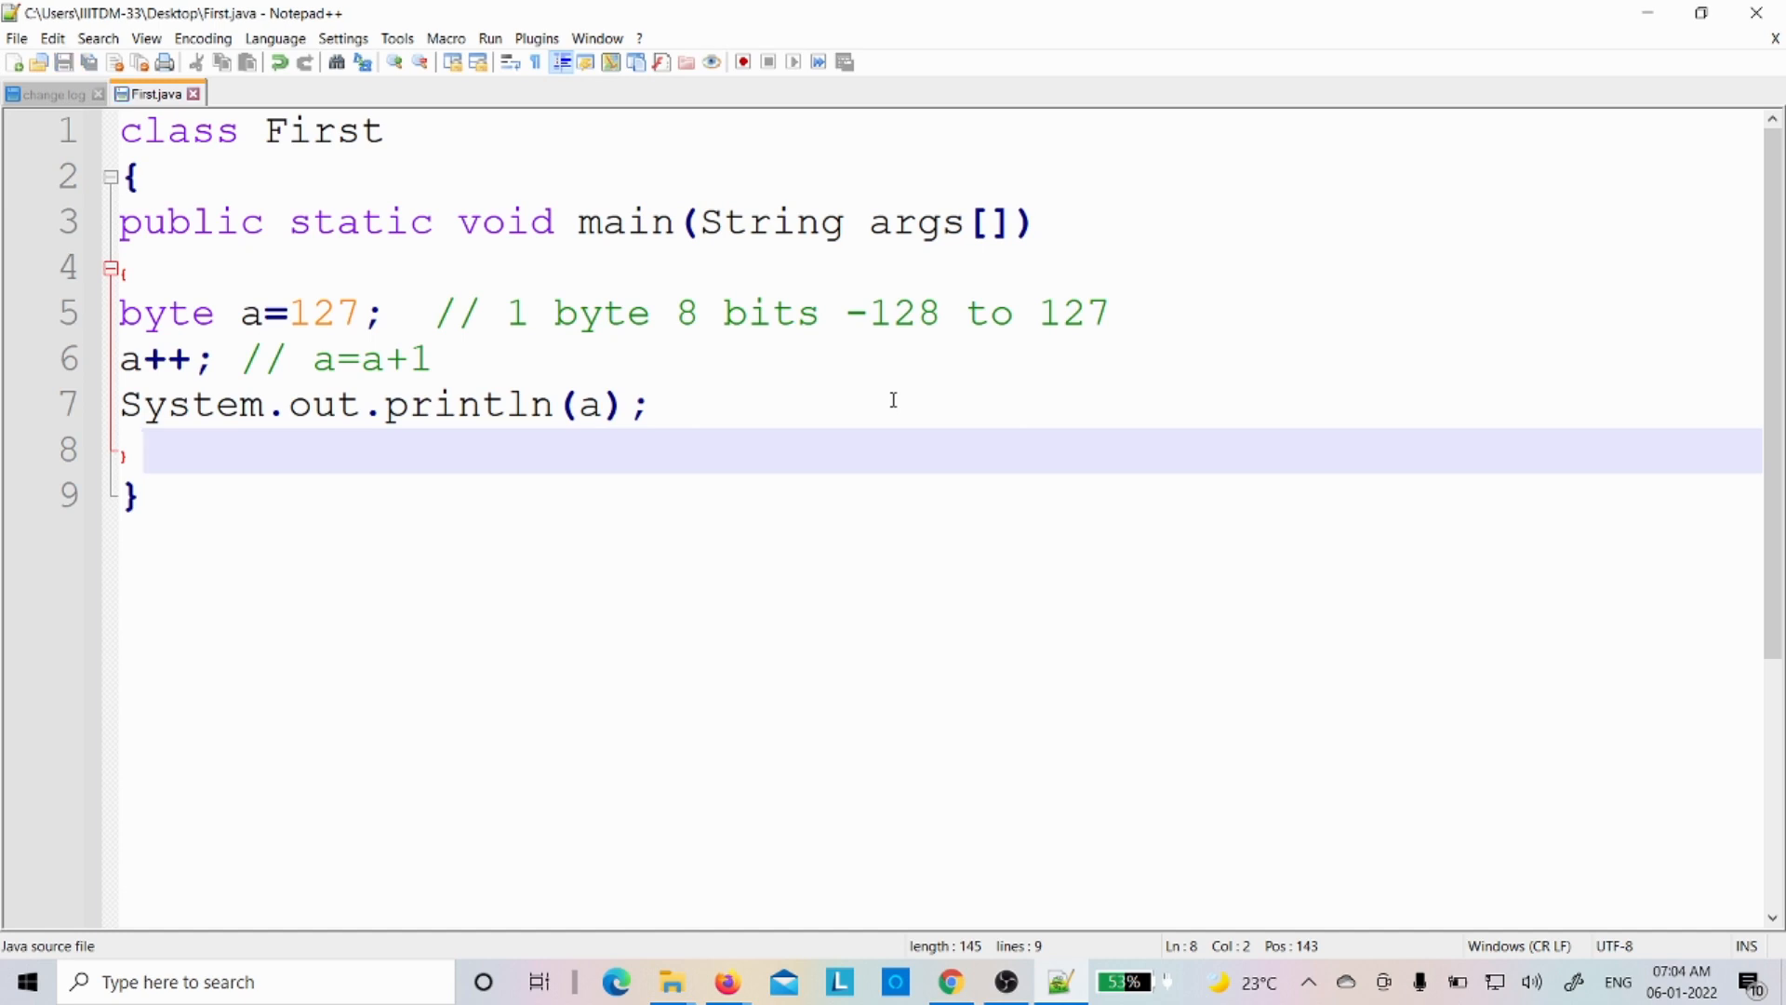
Close Notepad++ and open Command Prompt, dismissing the blank pop-up window
click(1749, 19)
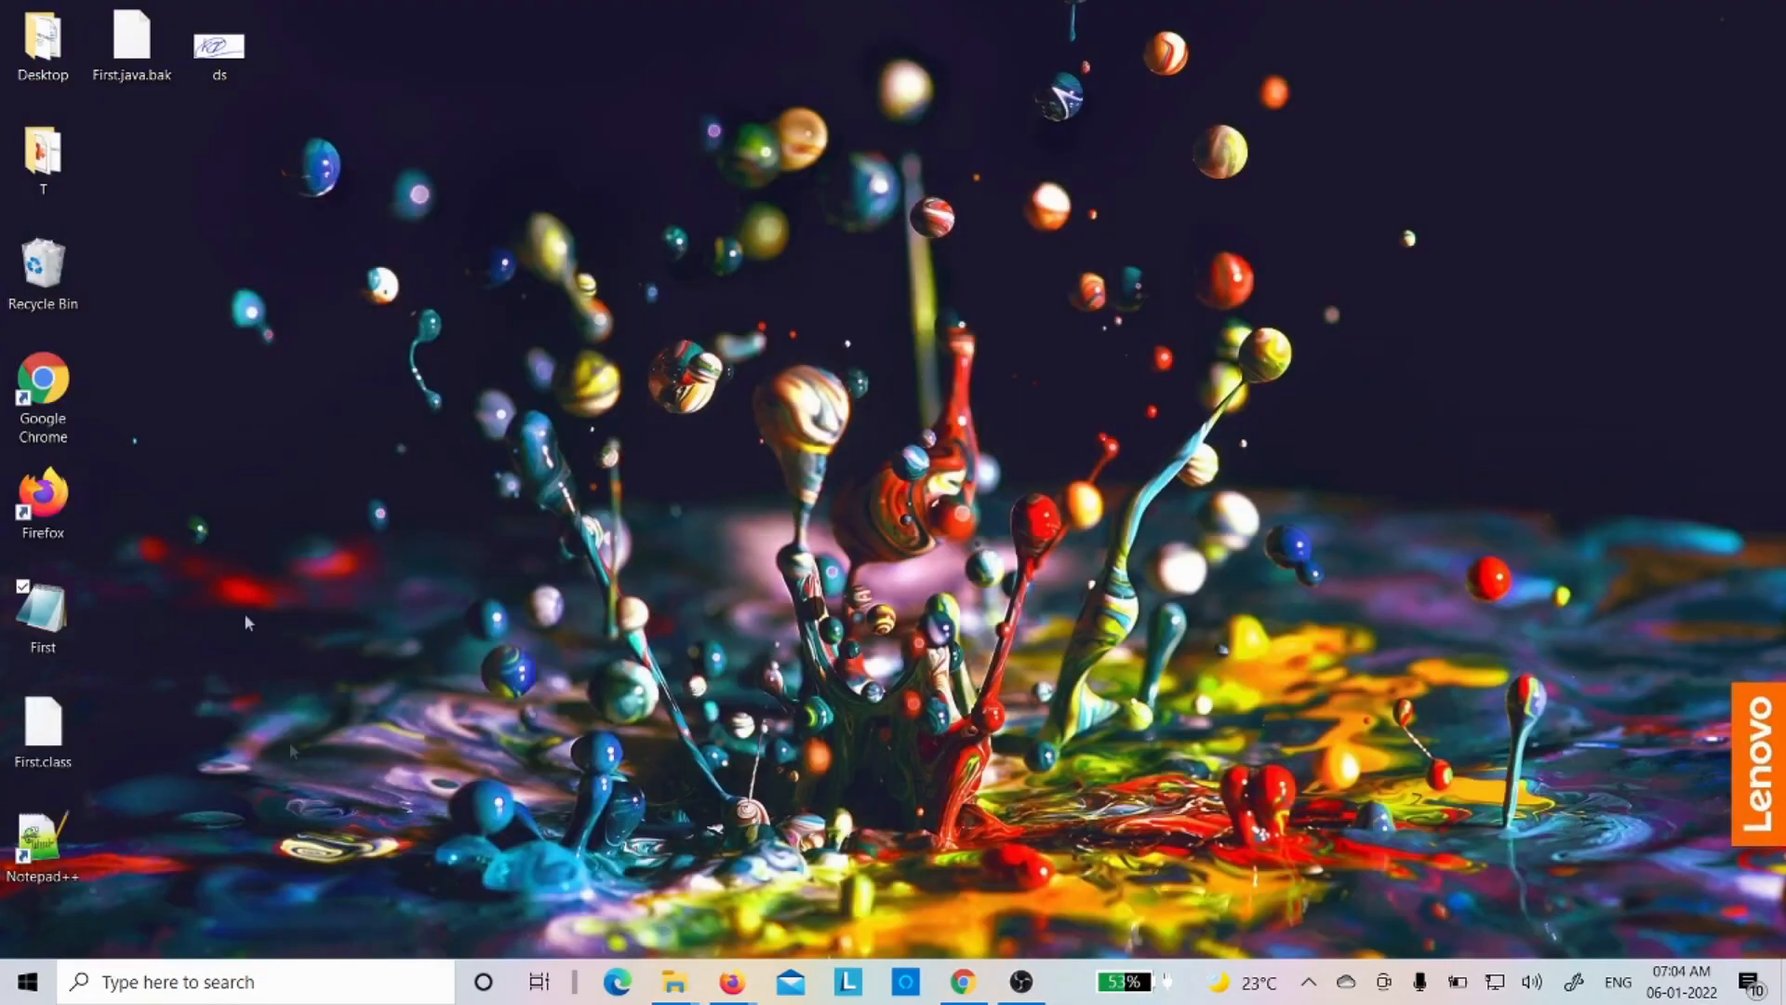
key(super)
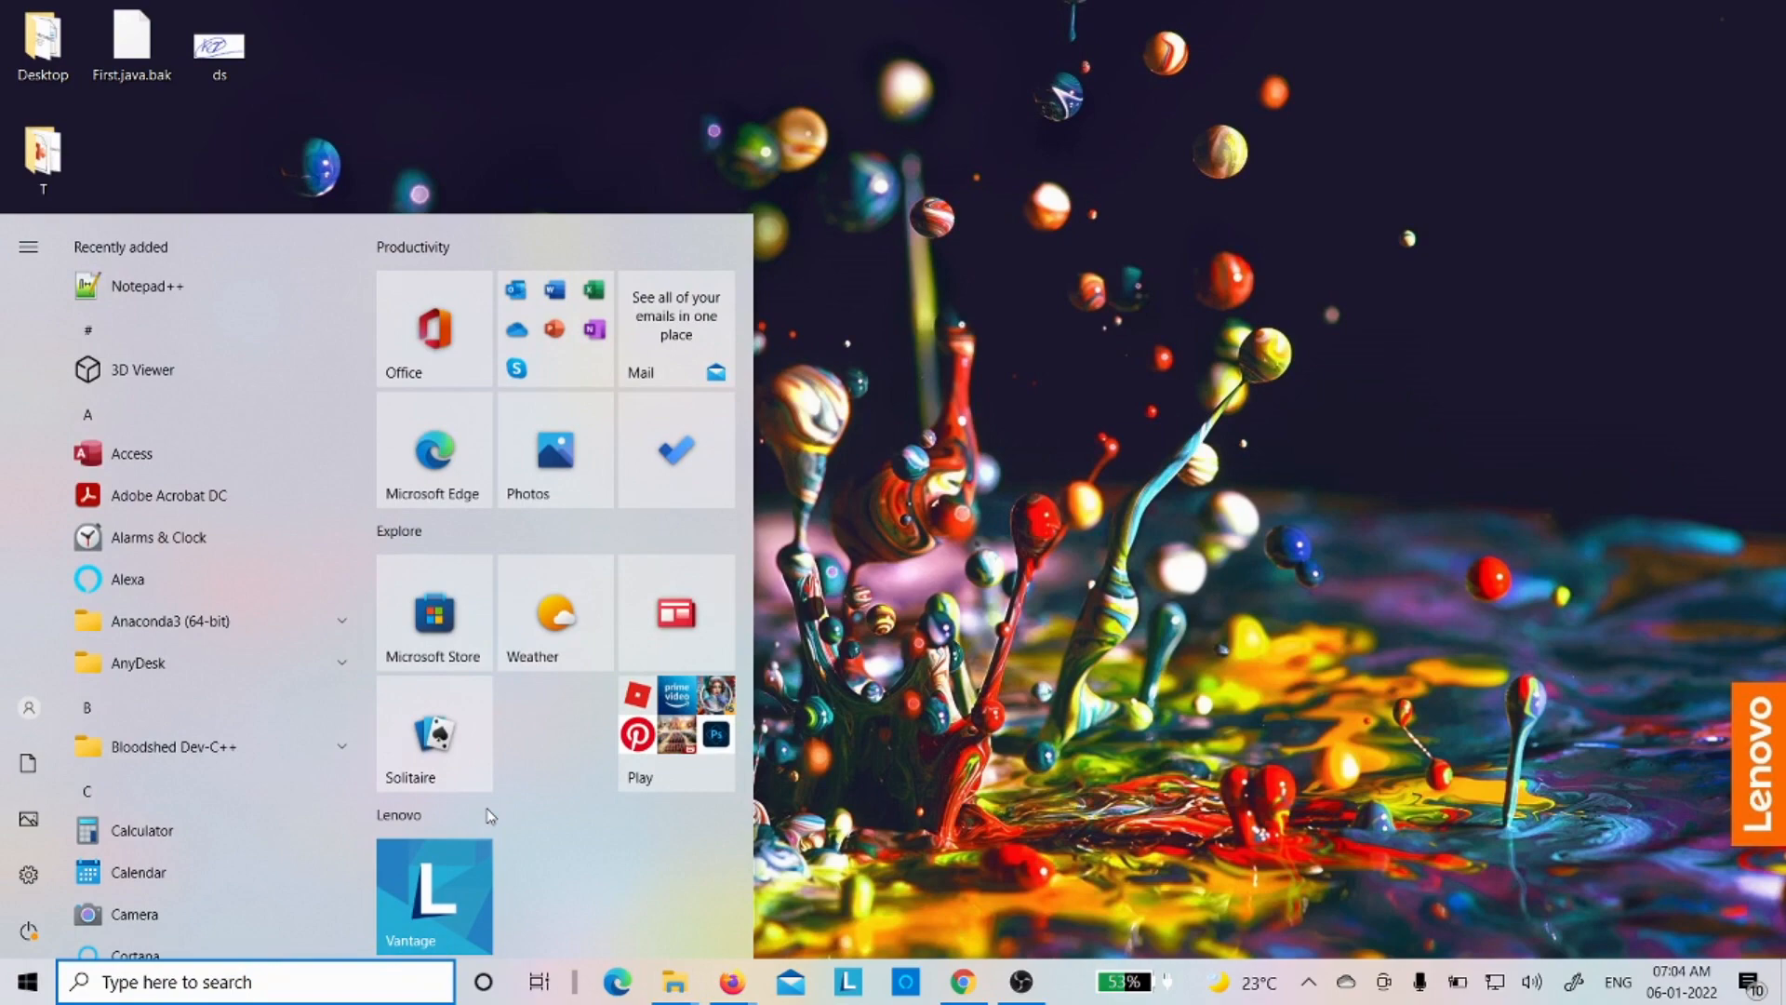
text(cmd)
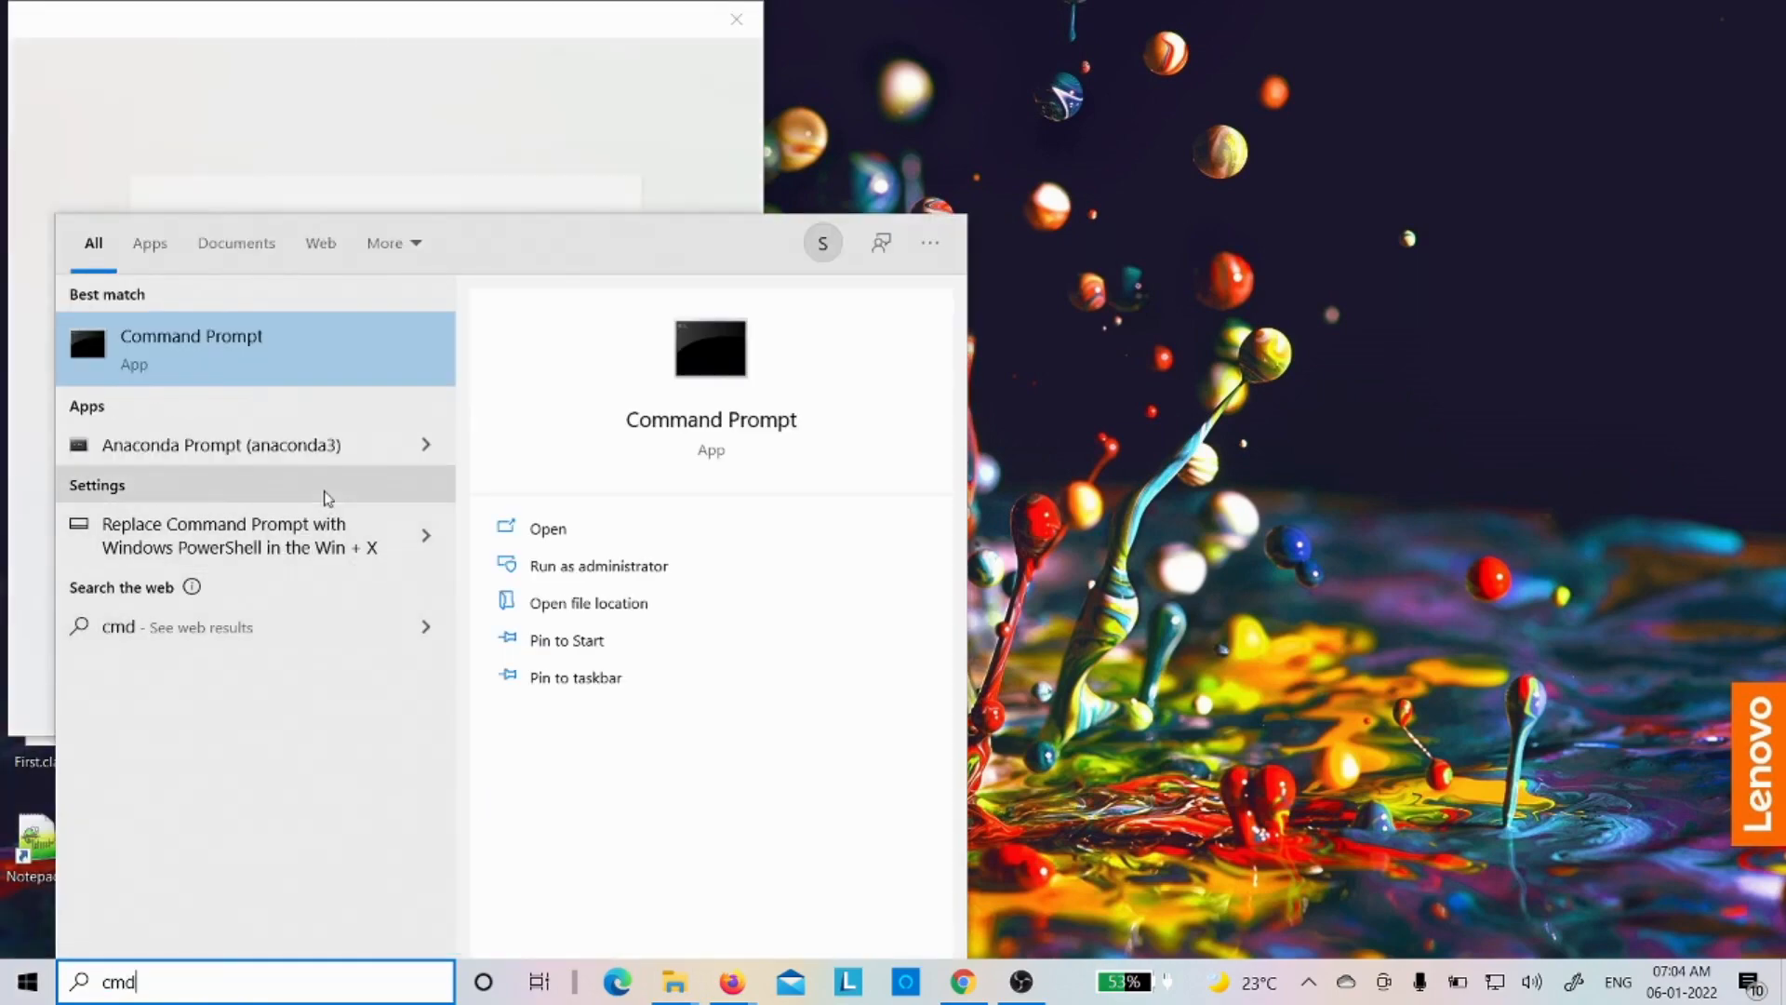
click(221, 348)
click(735, 18)
click(547, 368)
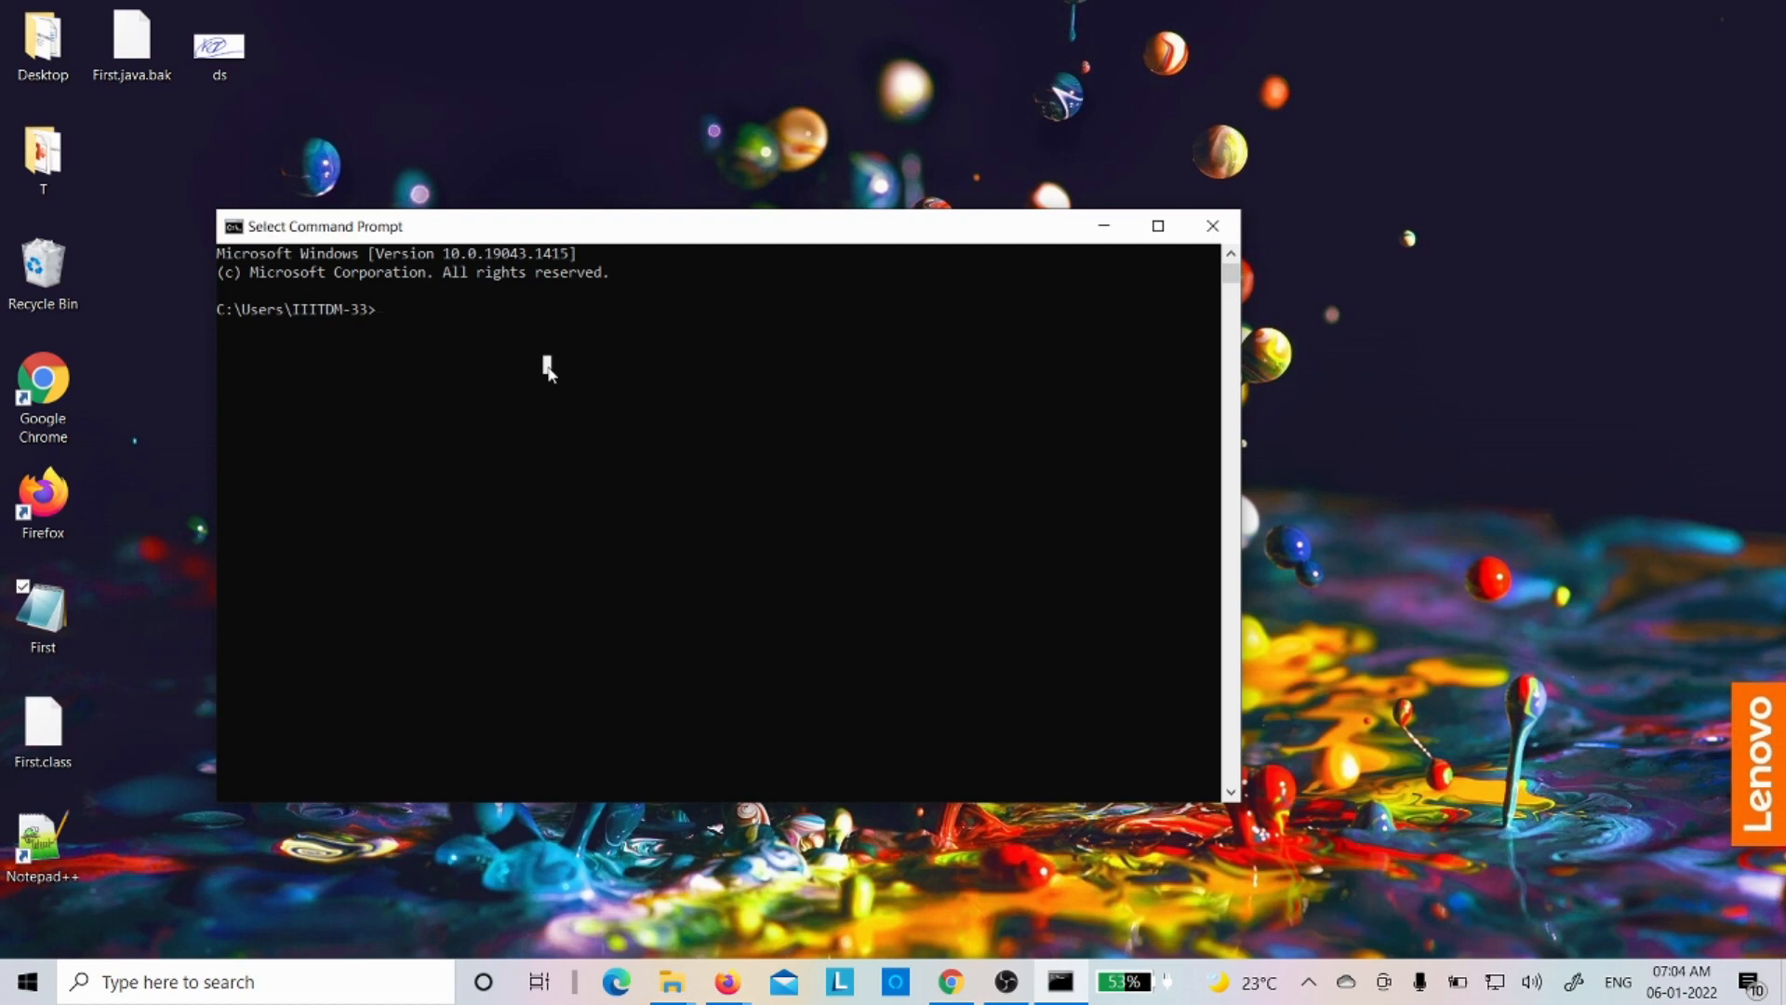
From the Desktop folder, compile First.java with javac and run the First class with java
text(cd Desktop)
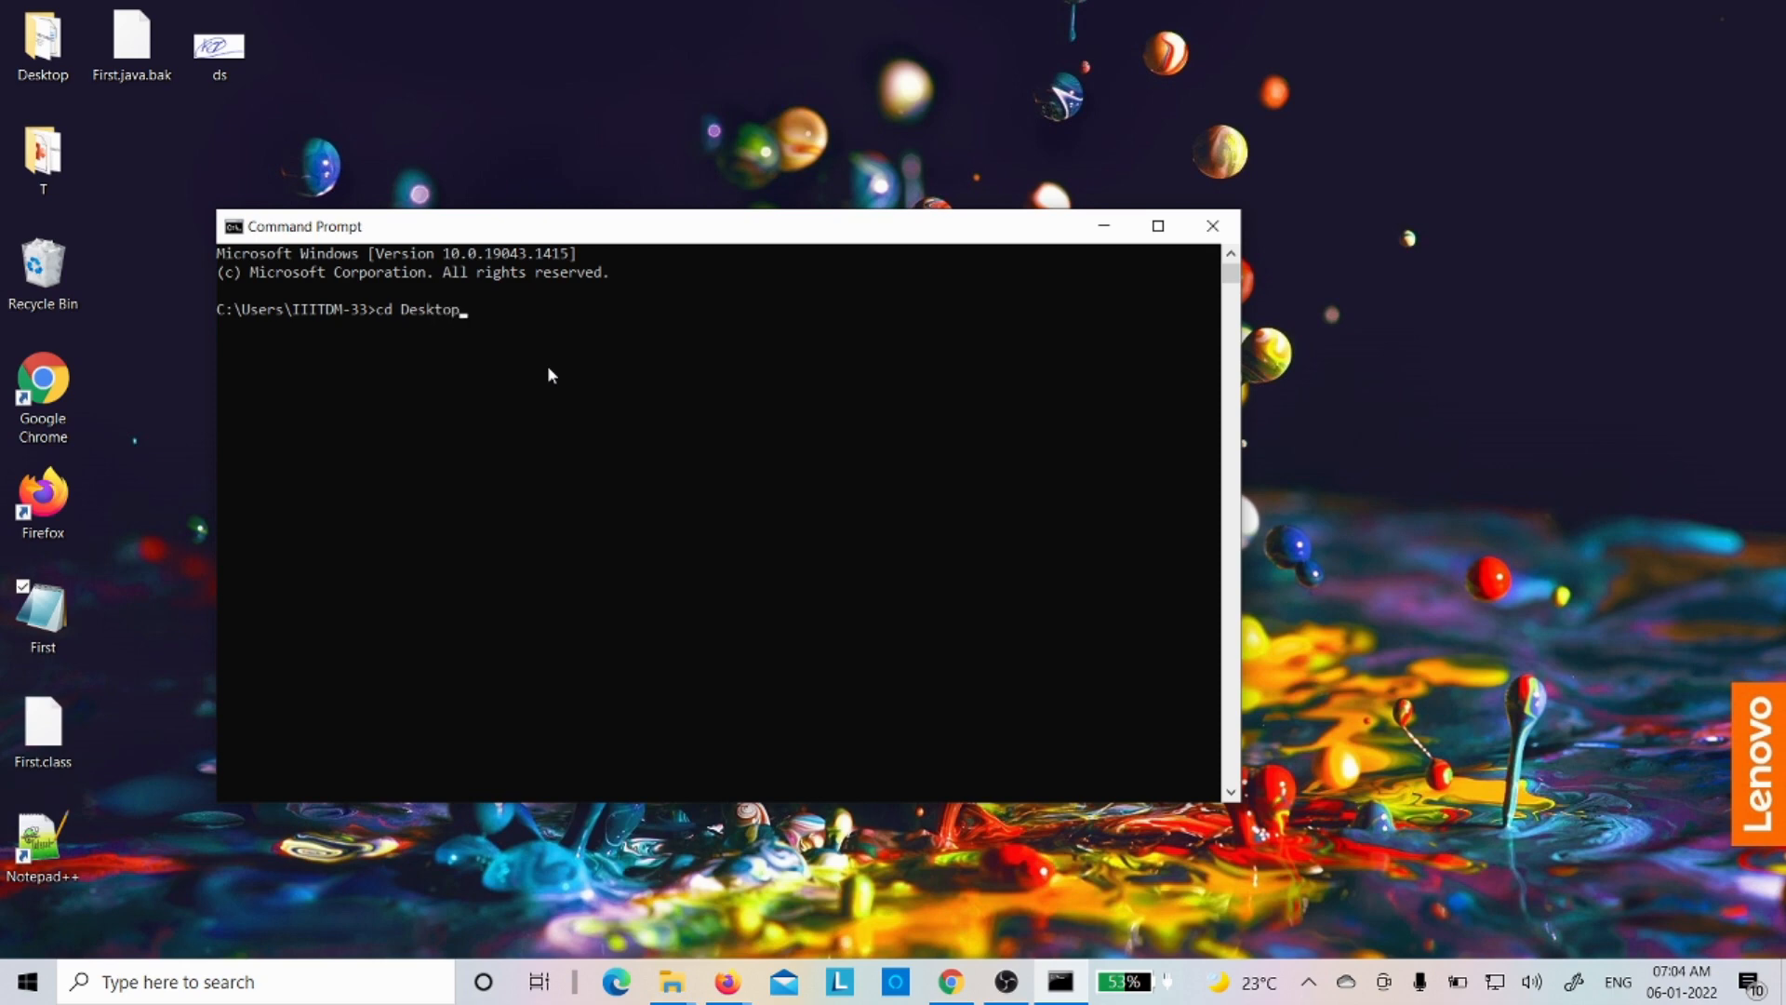
key(Return)
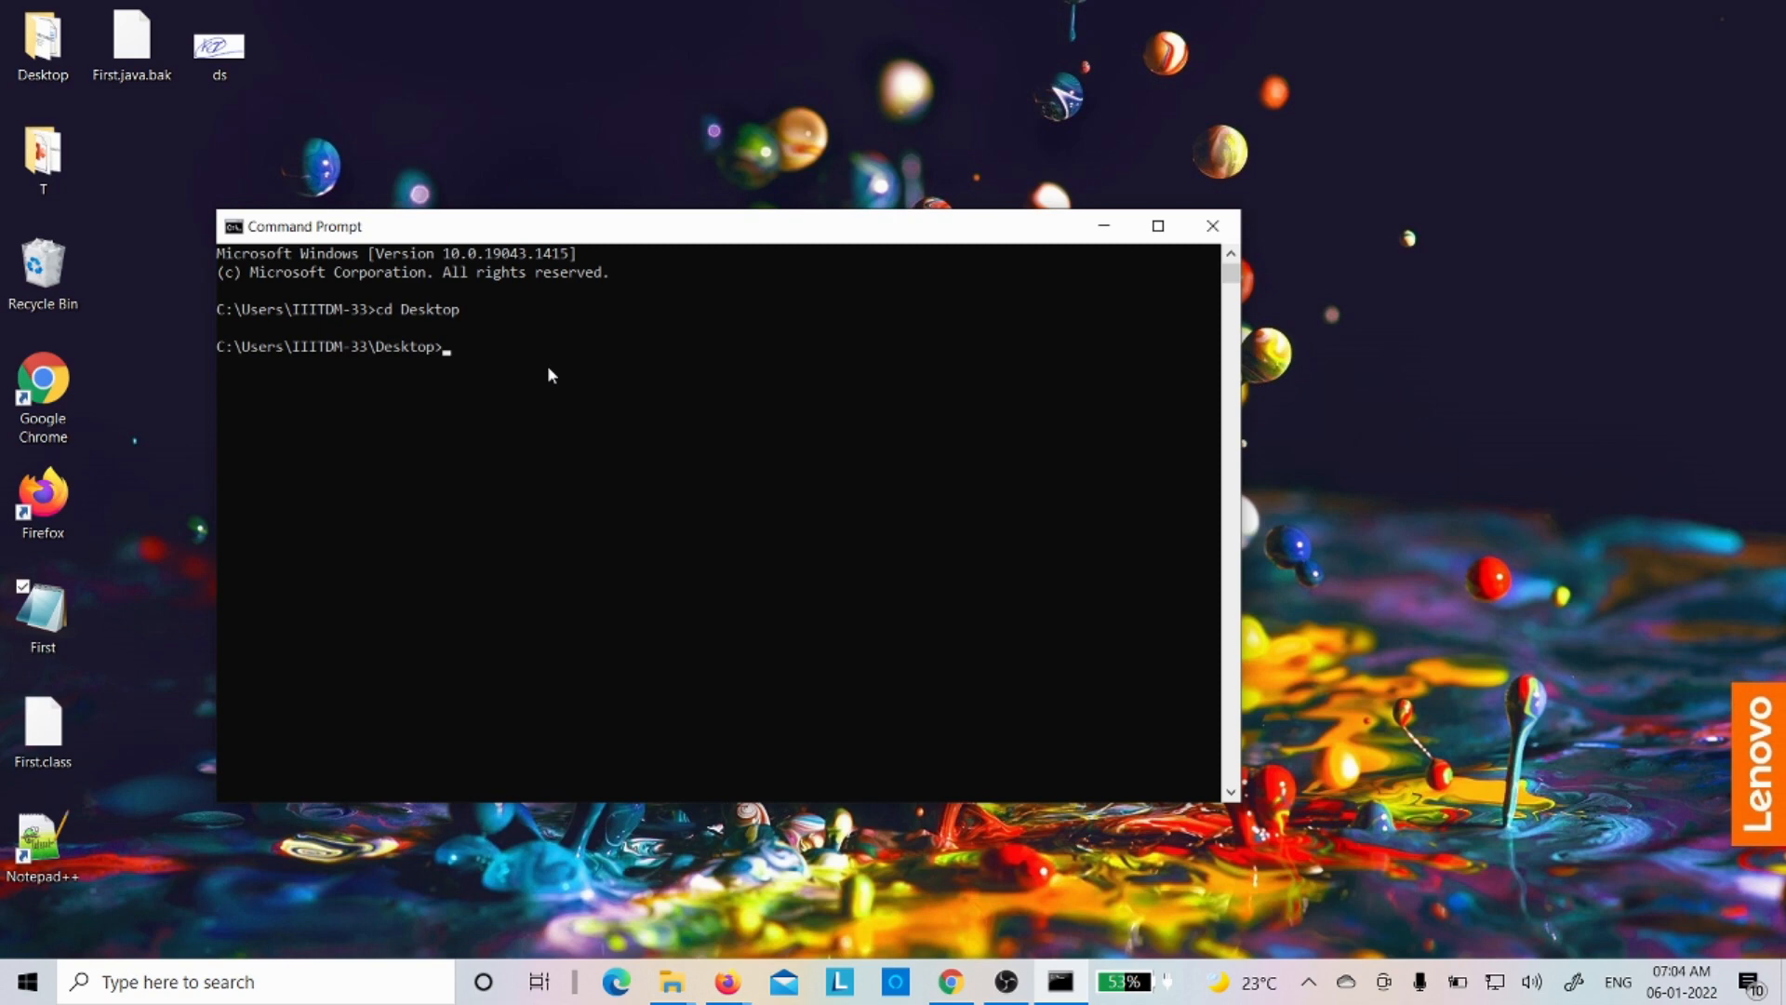
text(javac First.java)
key(Return)
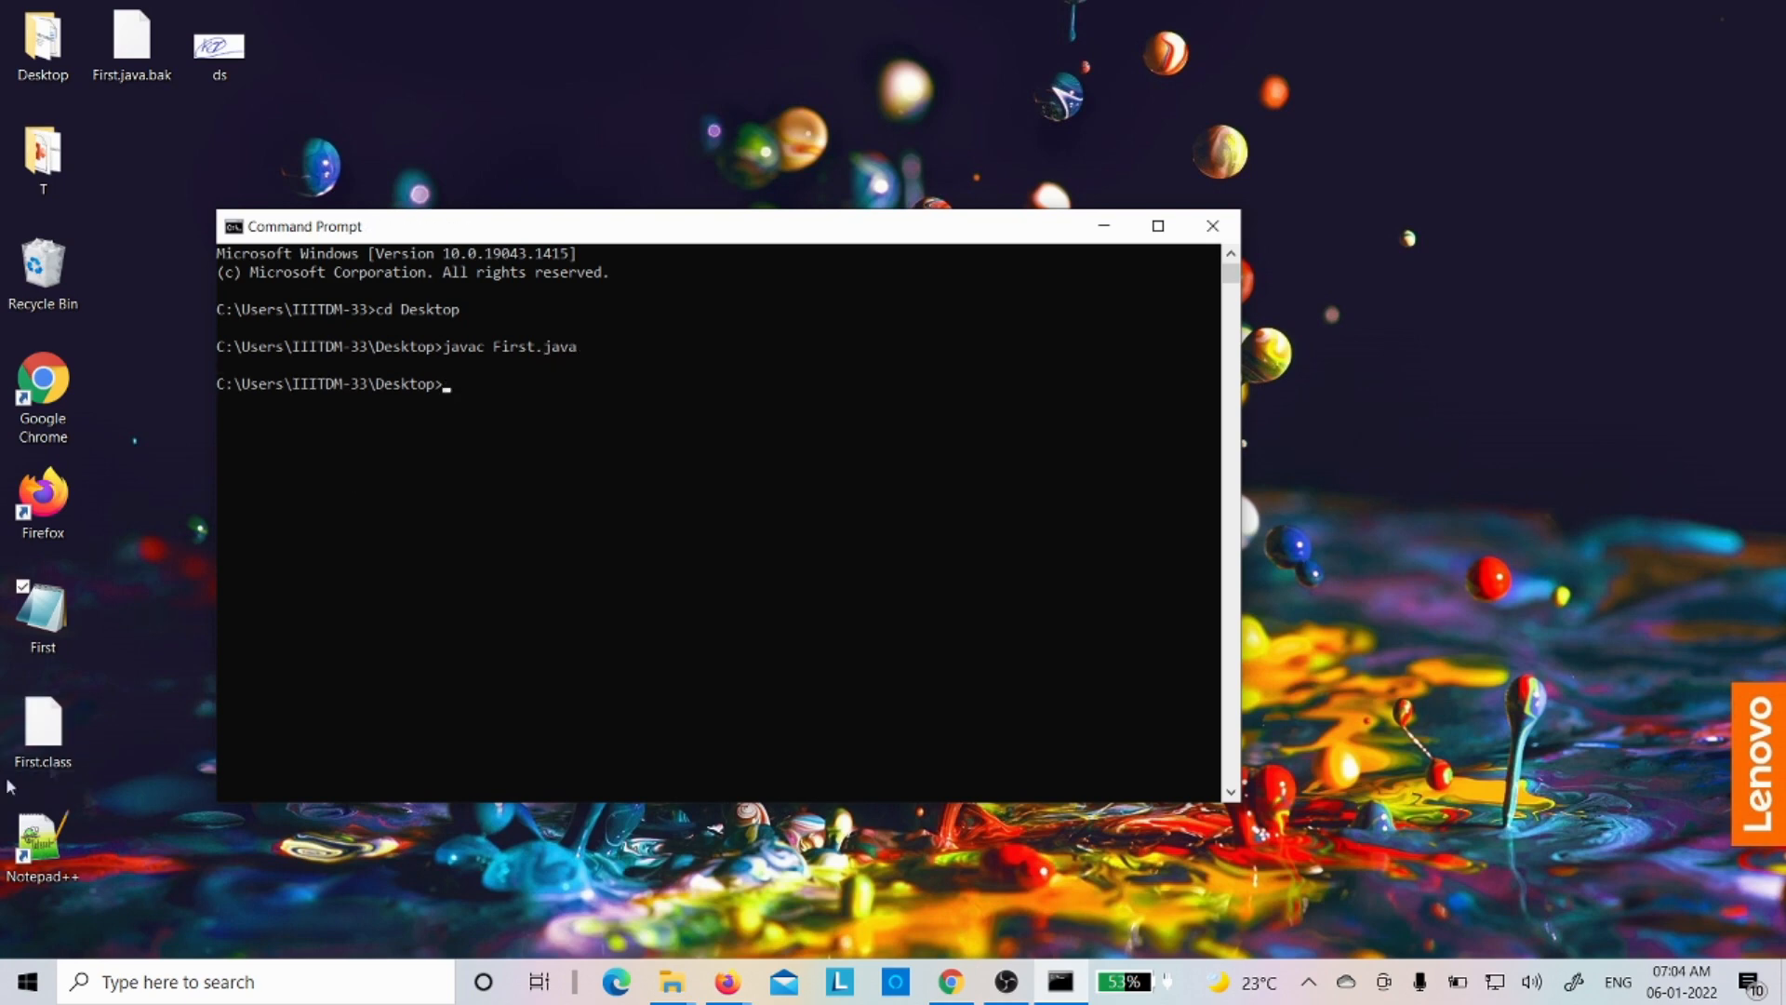
text(java First)
key(Return)
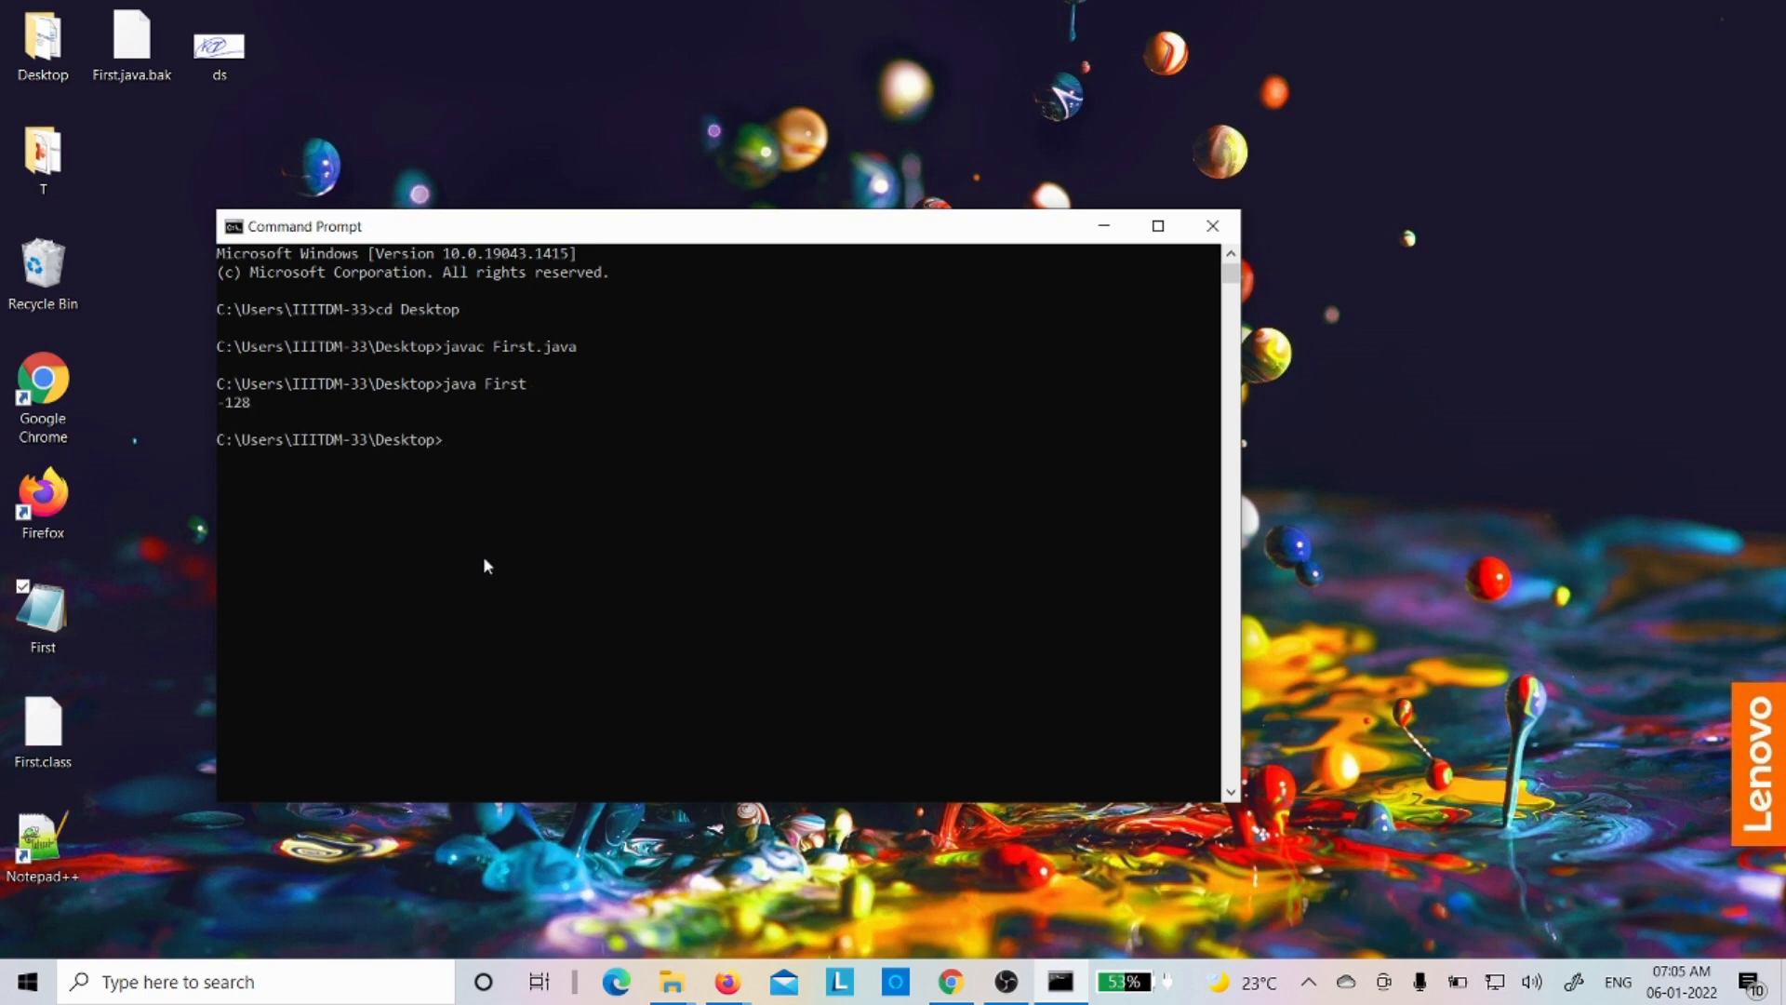